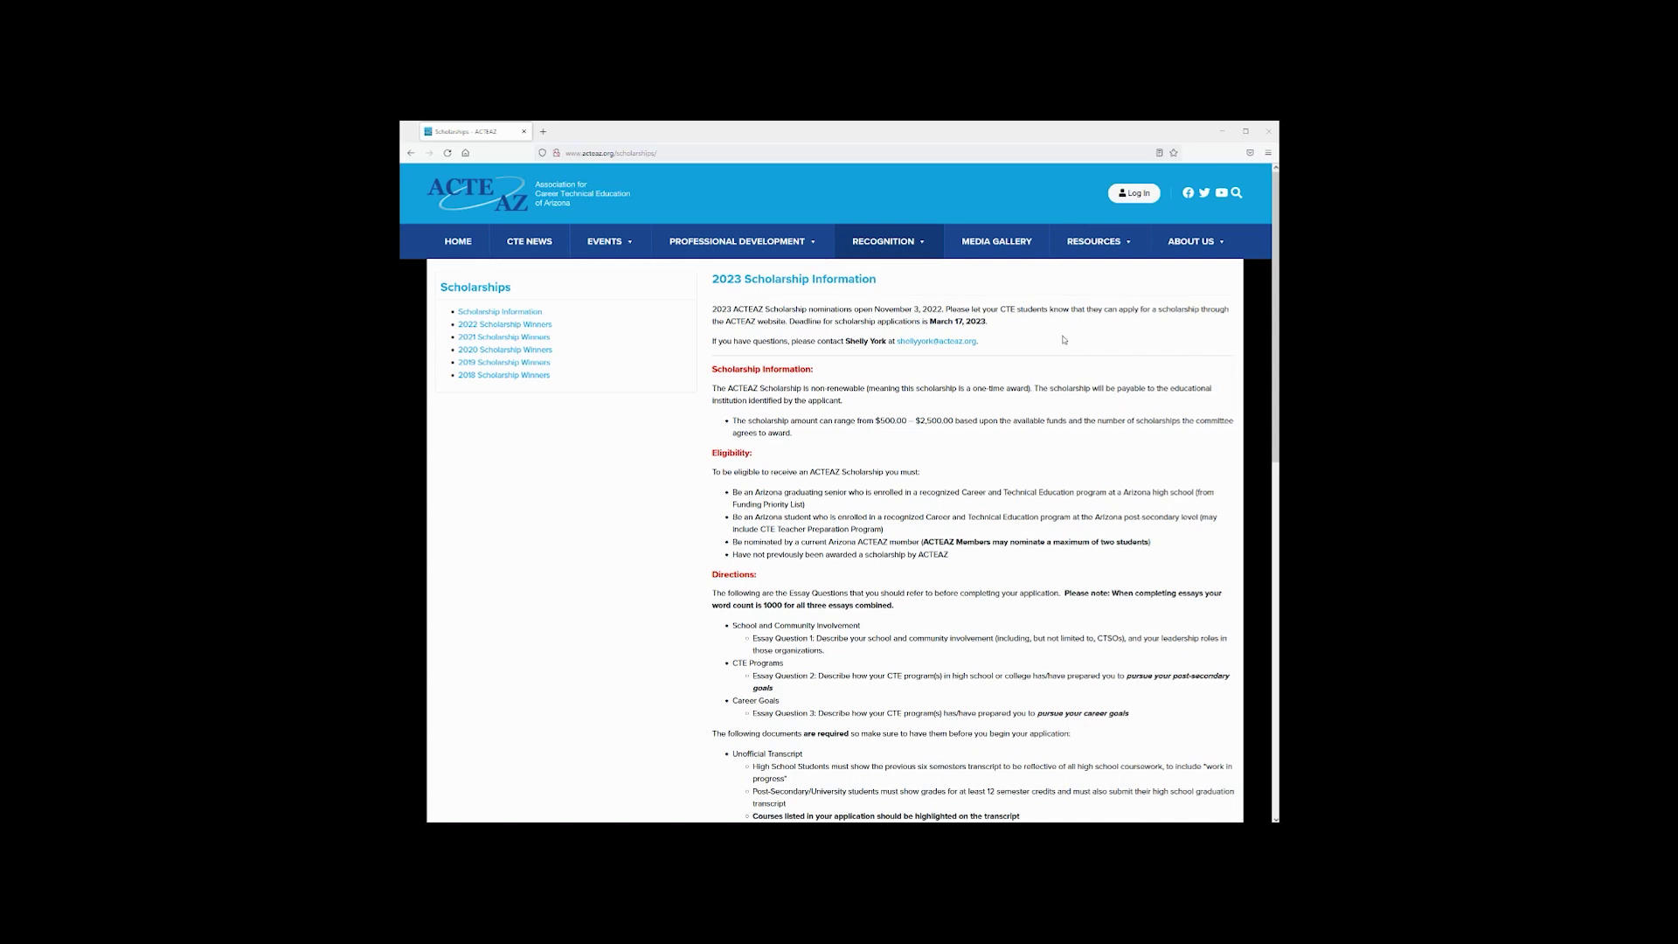
Note the March 17, 2023 deadline and open 'Click here to apply' in a new tab
drag(989, 321, 927, 322)
click(837, 356)
scroll(997, 441, down, 3)
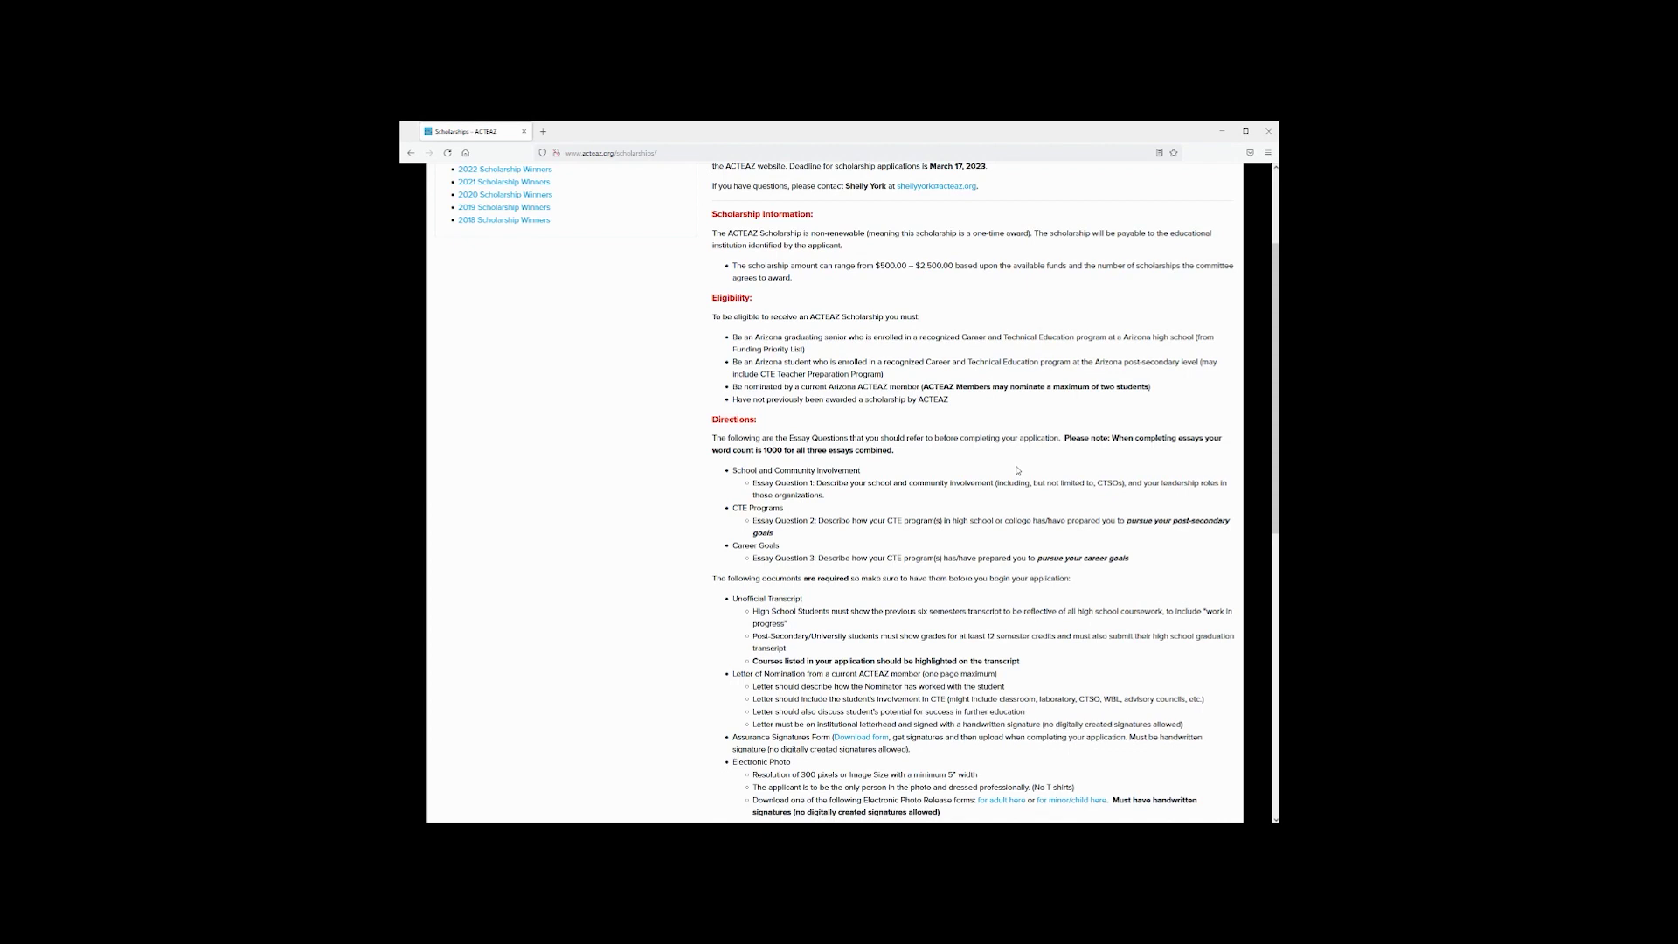
scroll(1014, 484, down, 1)
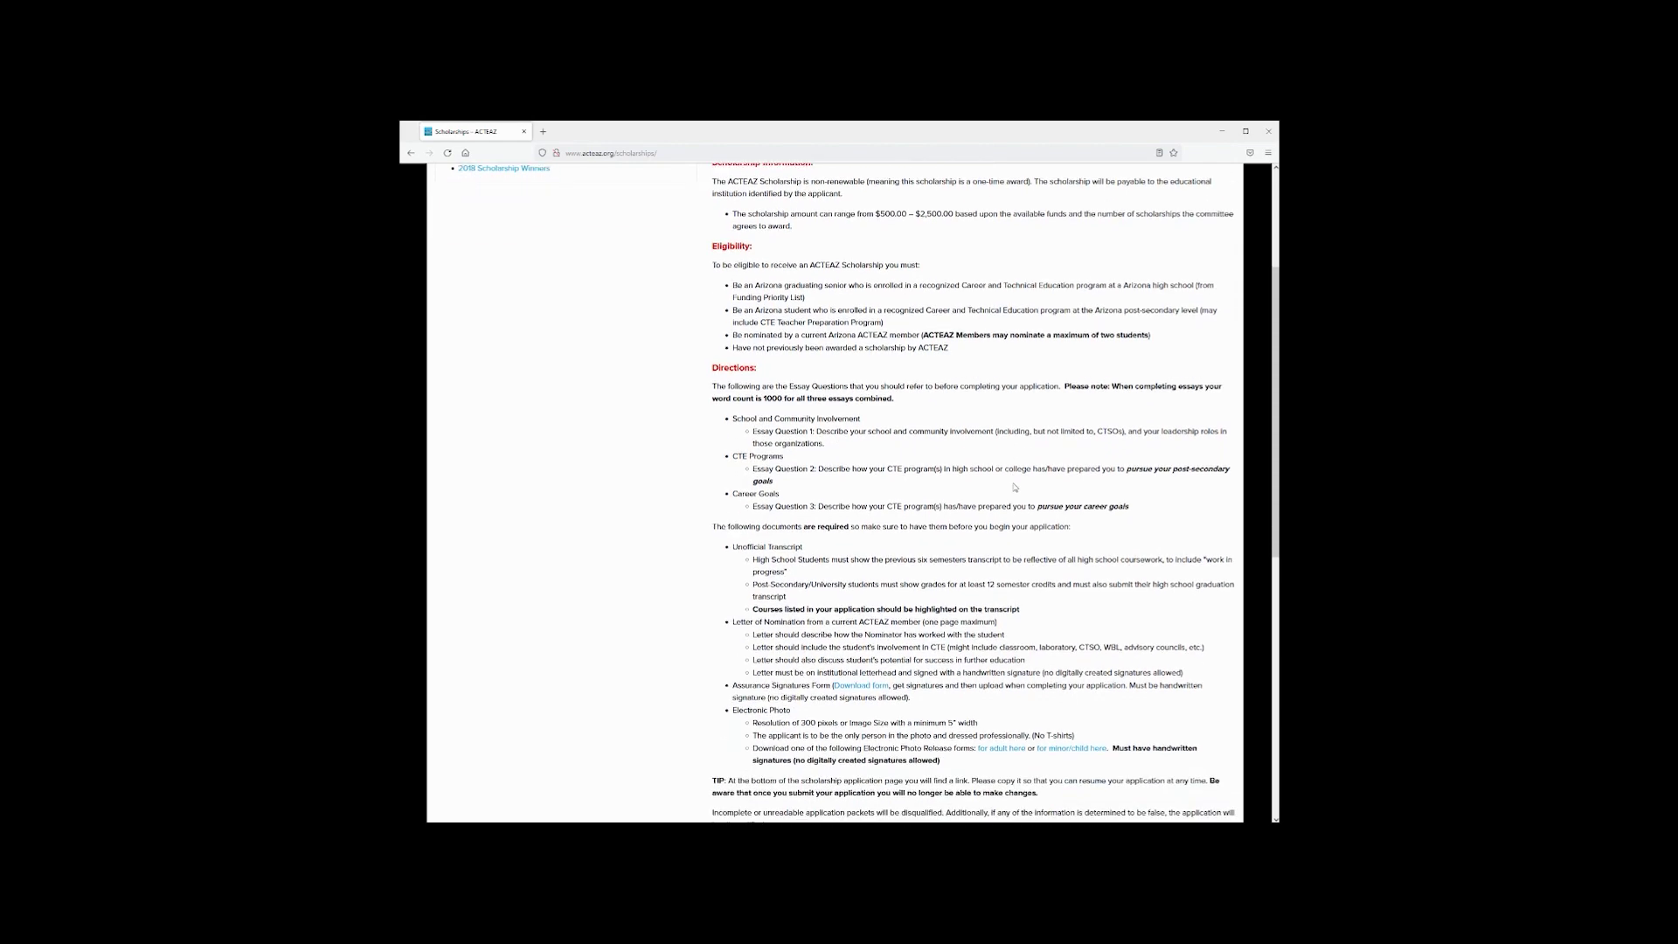
scroll(1015, 488, down, 3)
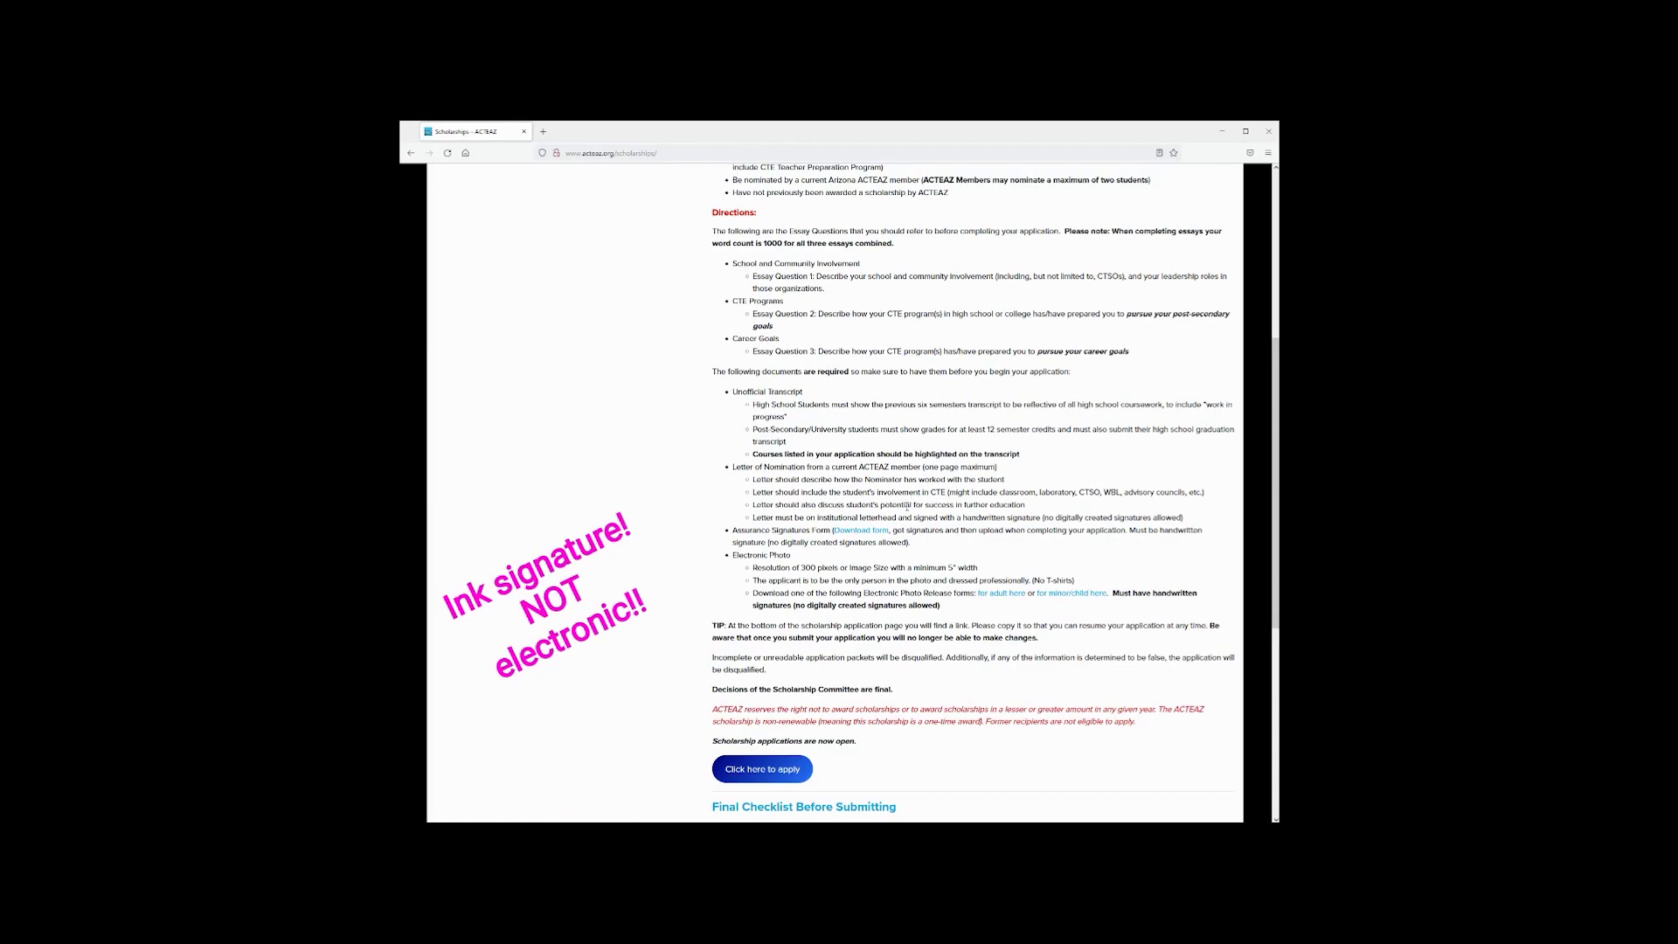
scroll(890, 707, down, 3)
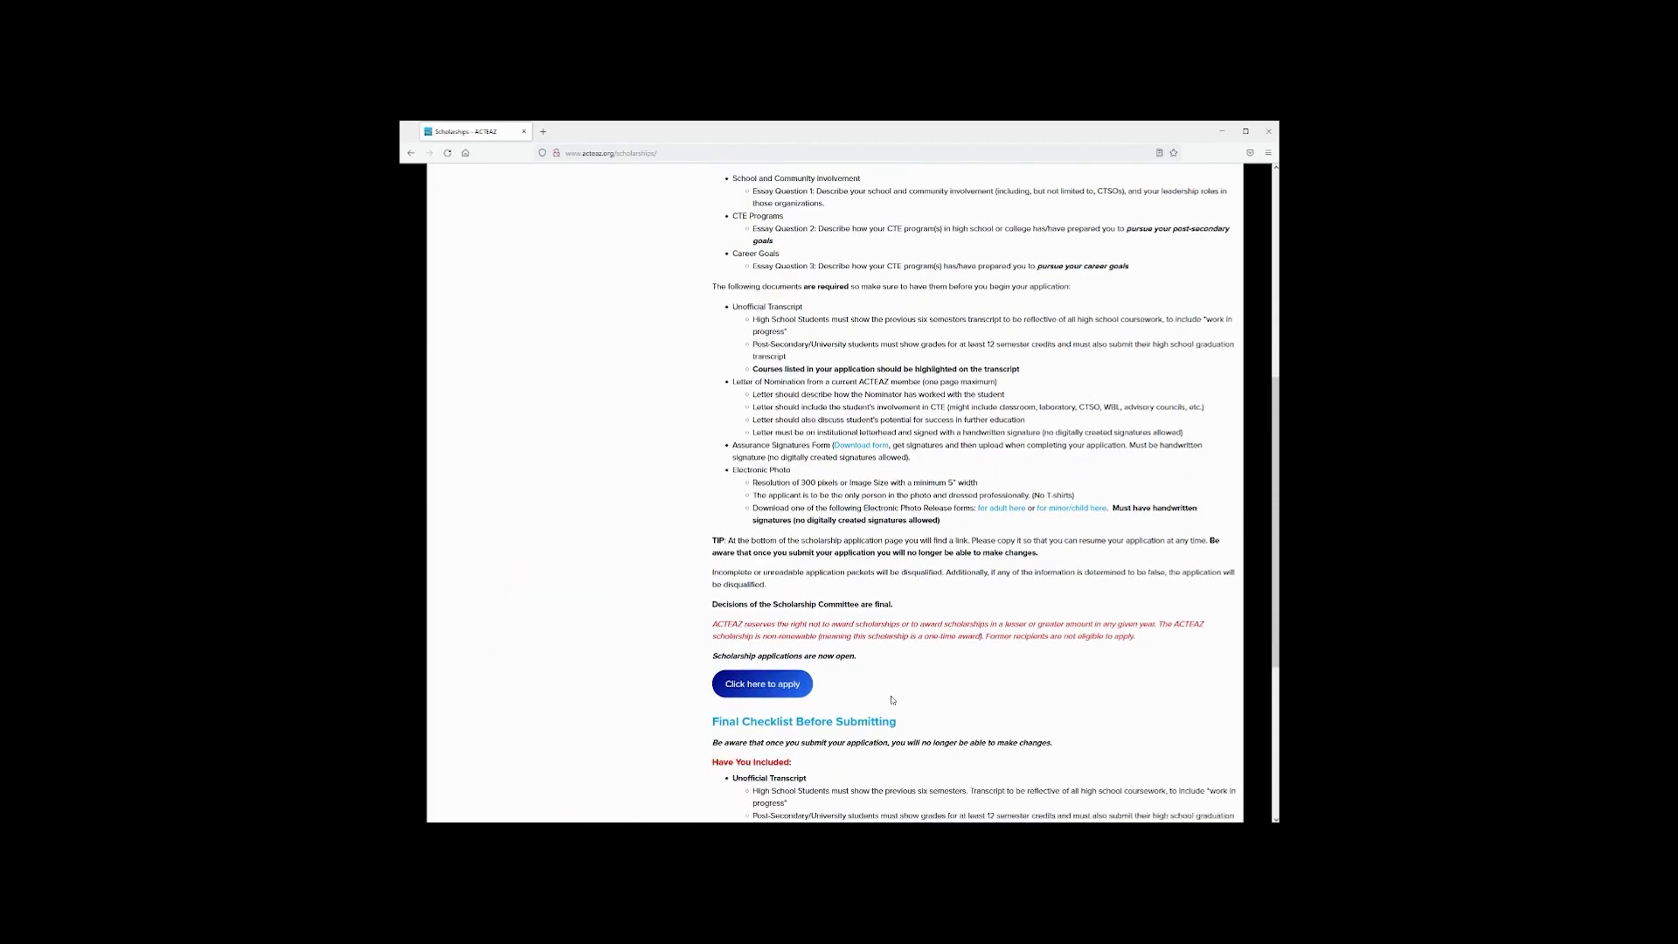
click(782, 616)
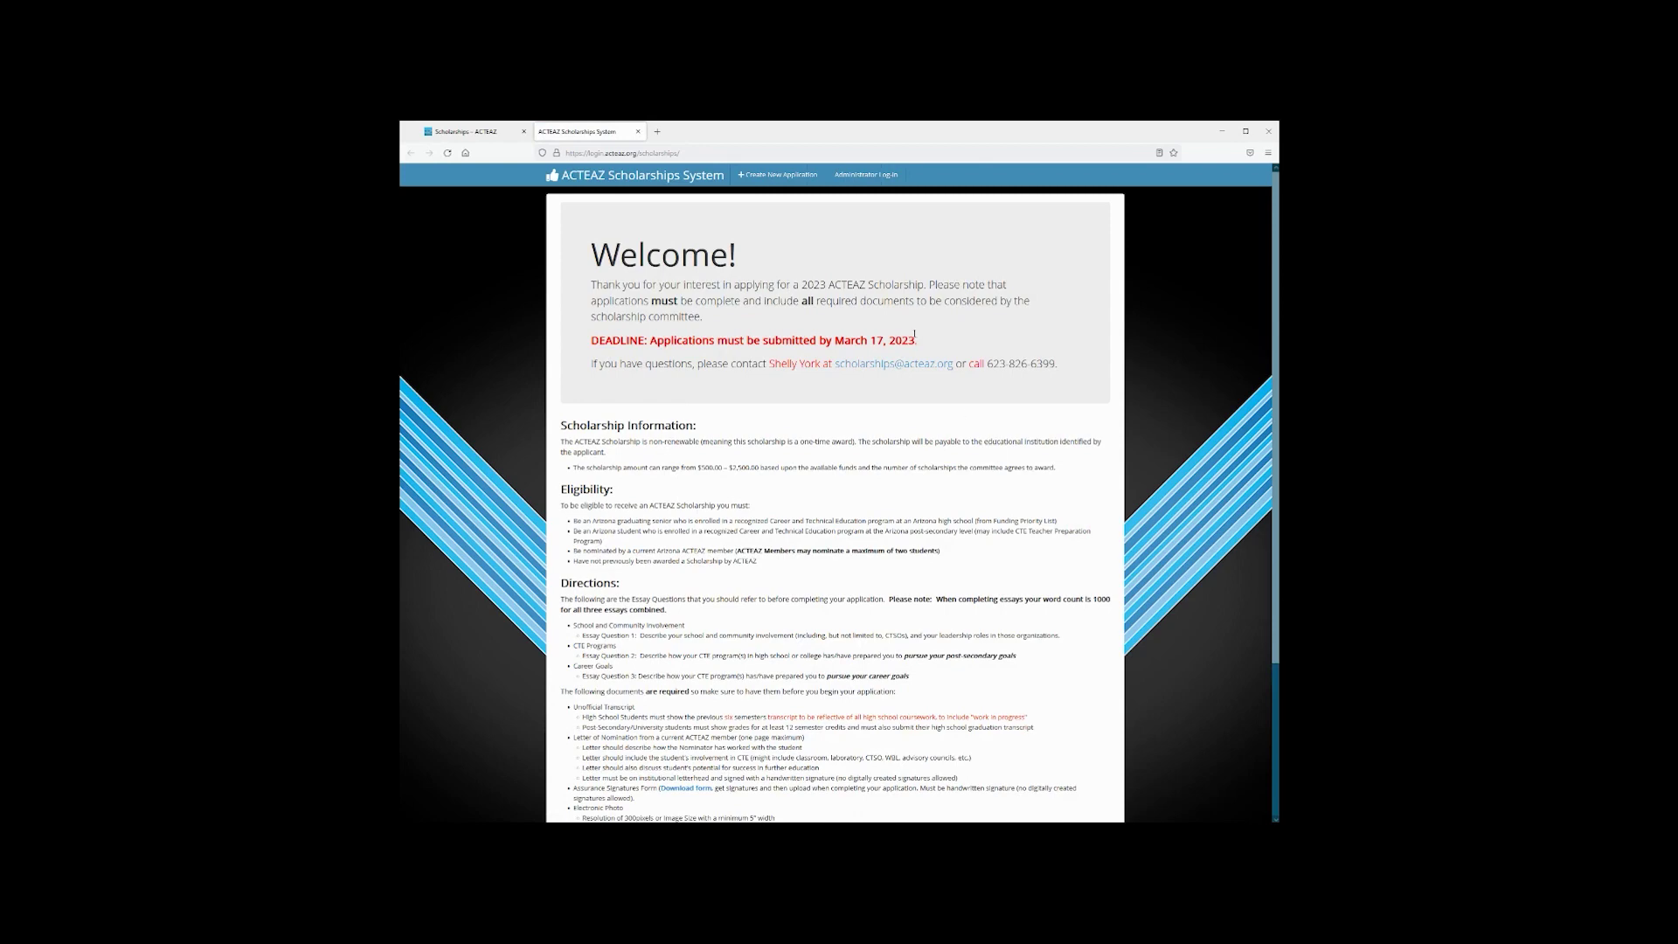
Create a new application and read the welcome directions, including the Arizona ACTEAZ member requirement
click(778, 175)
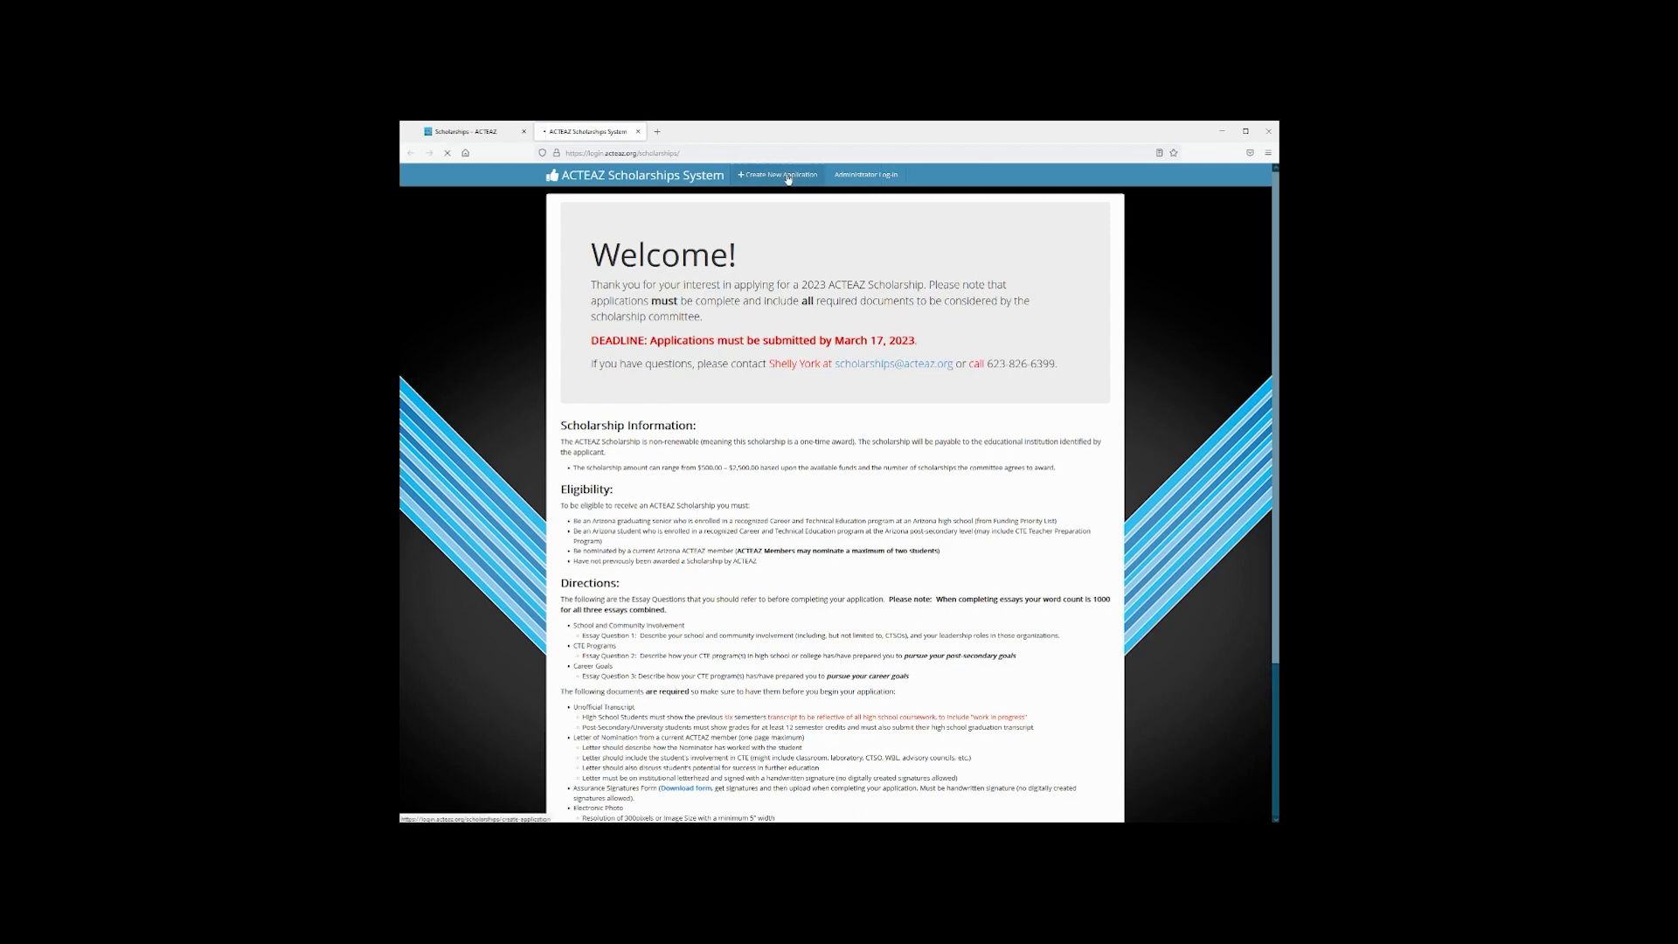
scroll(843, 441, down, 5)
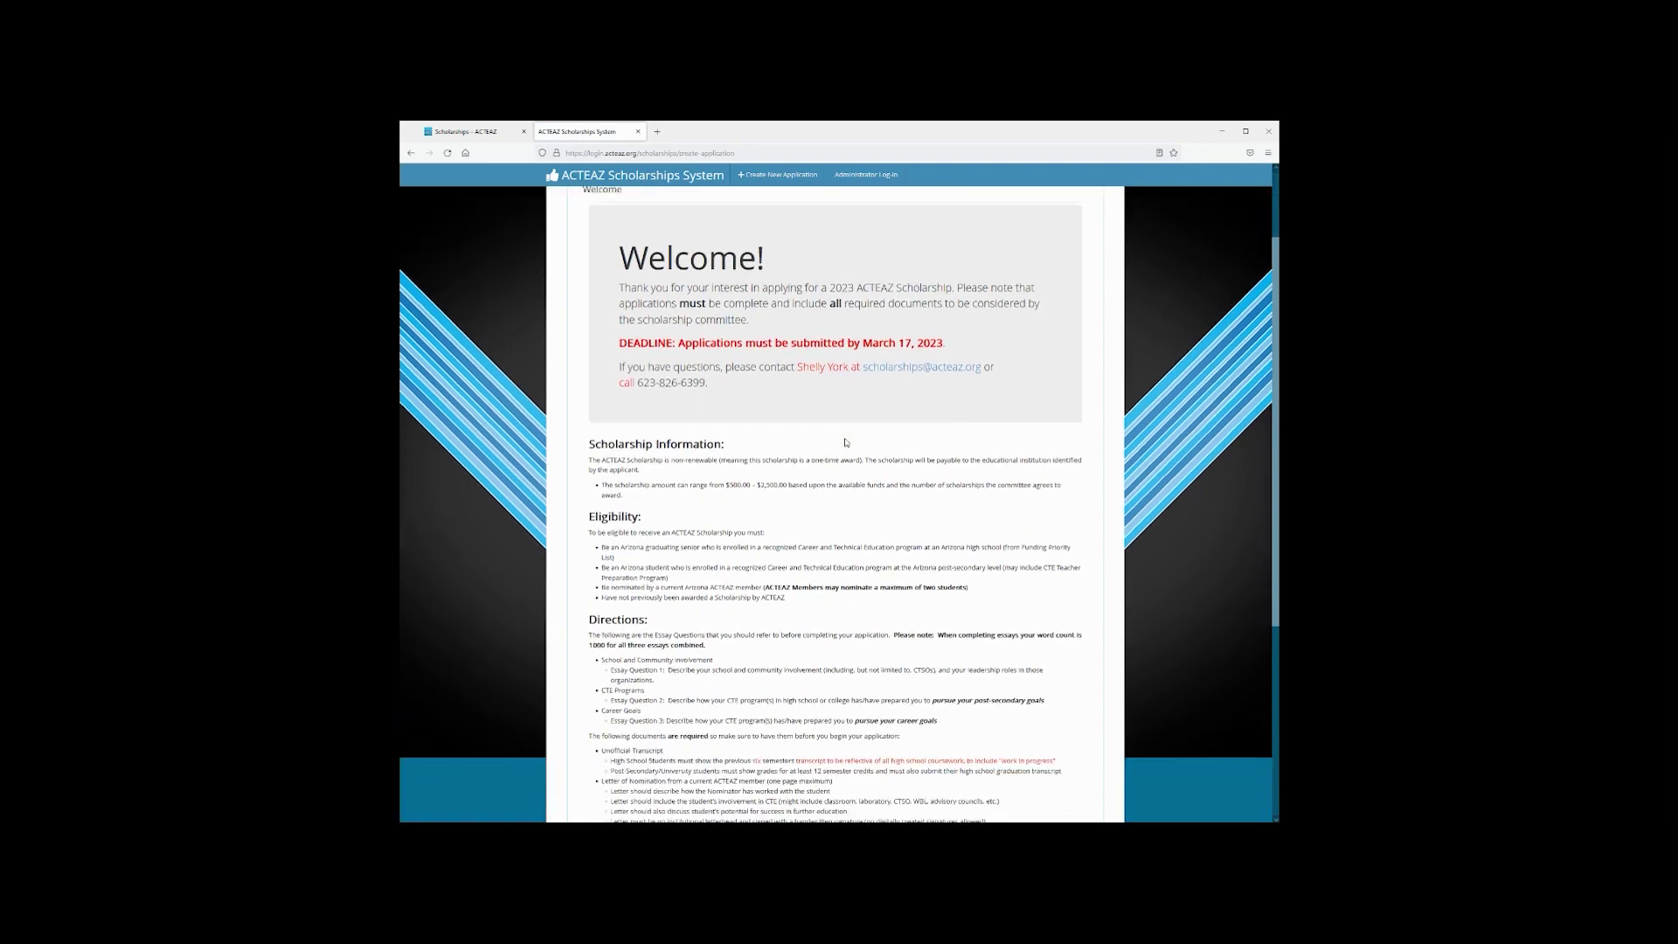
scroll(844, 443, up, 5)
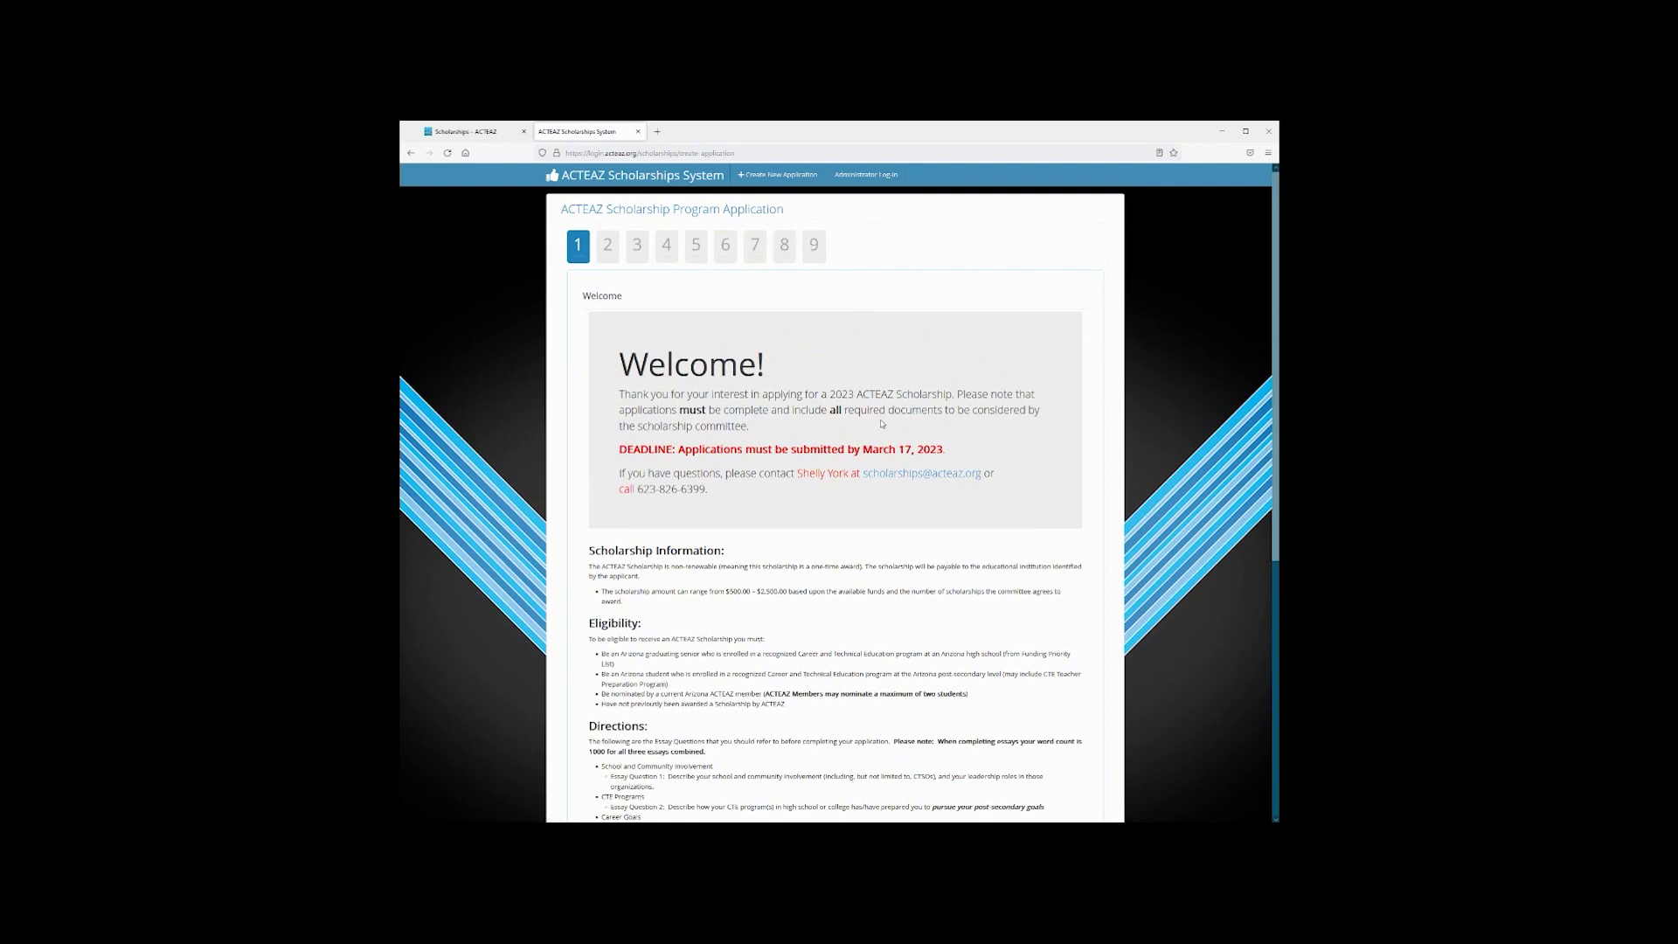
scroll(882, 424, down, 6)
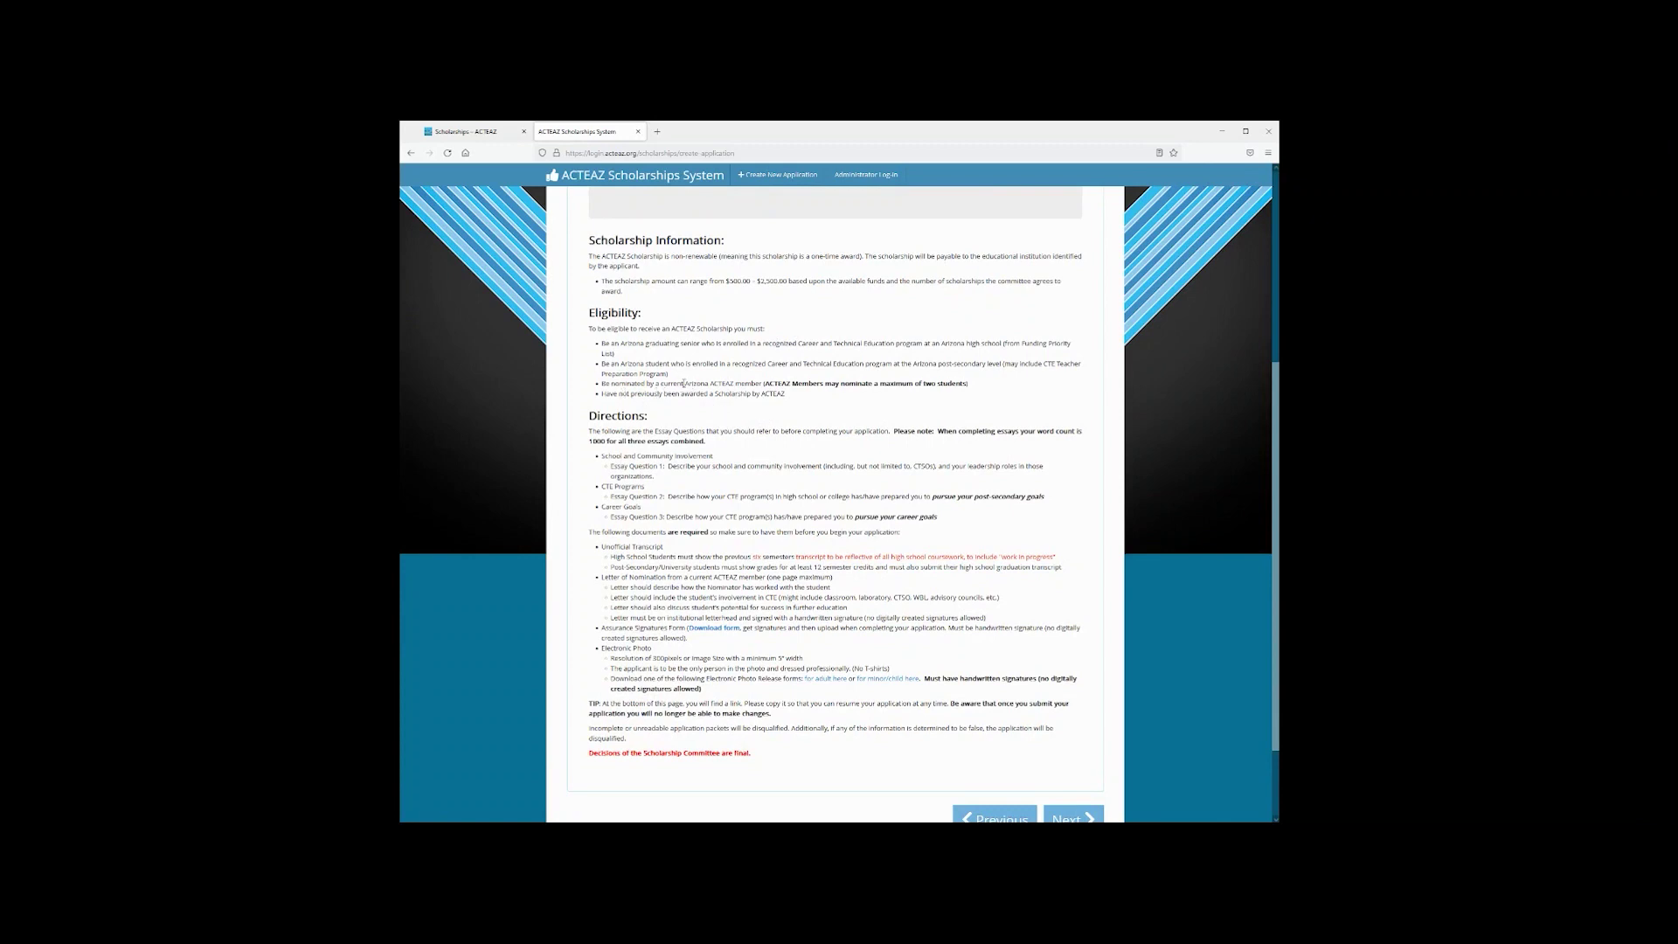
drag(684, 383, 763, 384)
click(793, 477)
scroll(904, 446, down, 1)
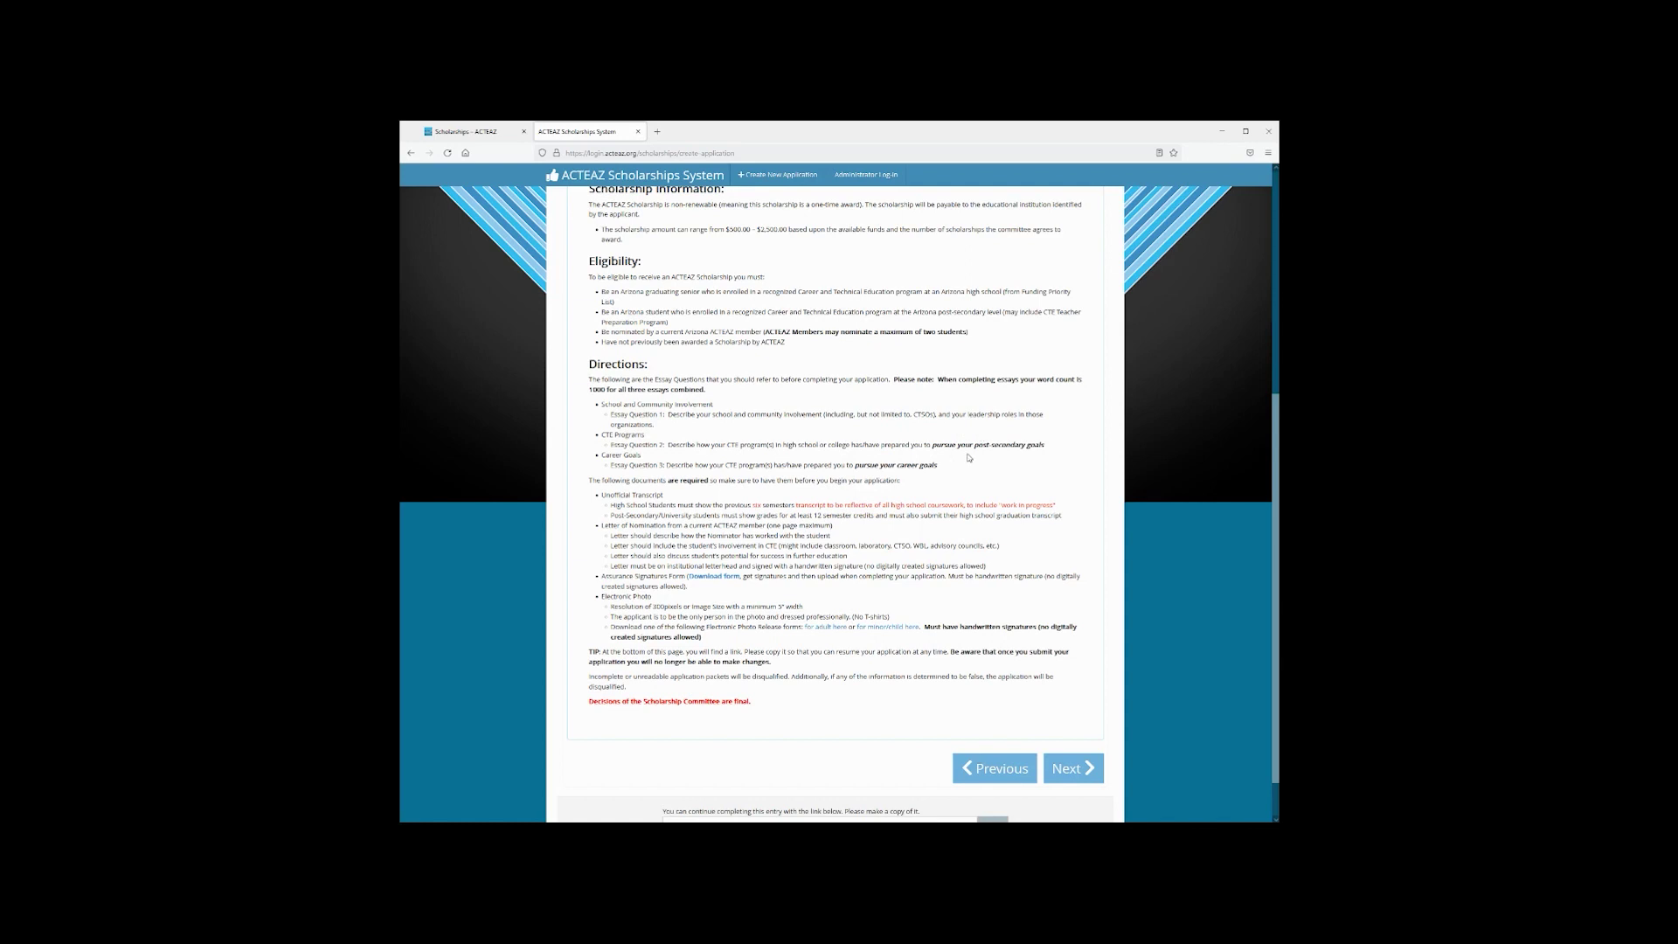
scroll(969, 458, down, 1)
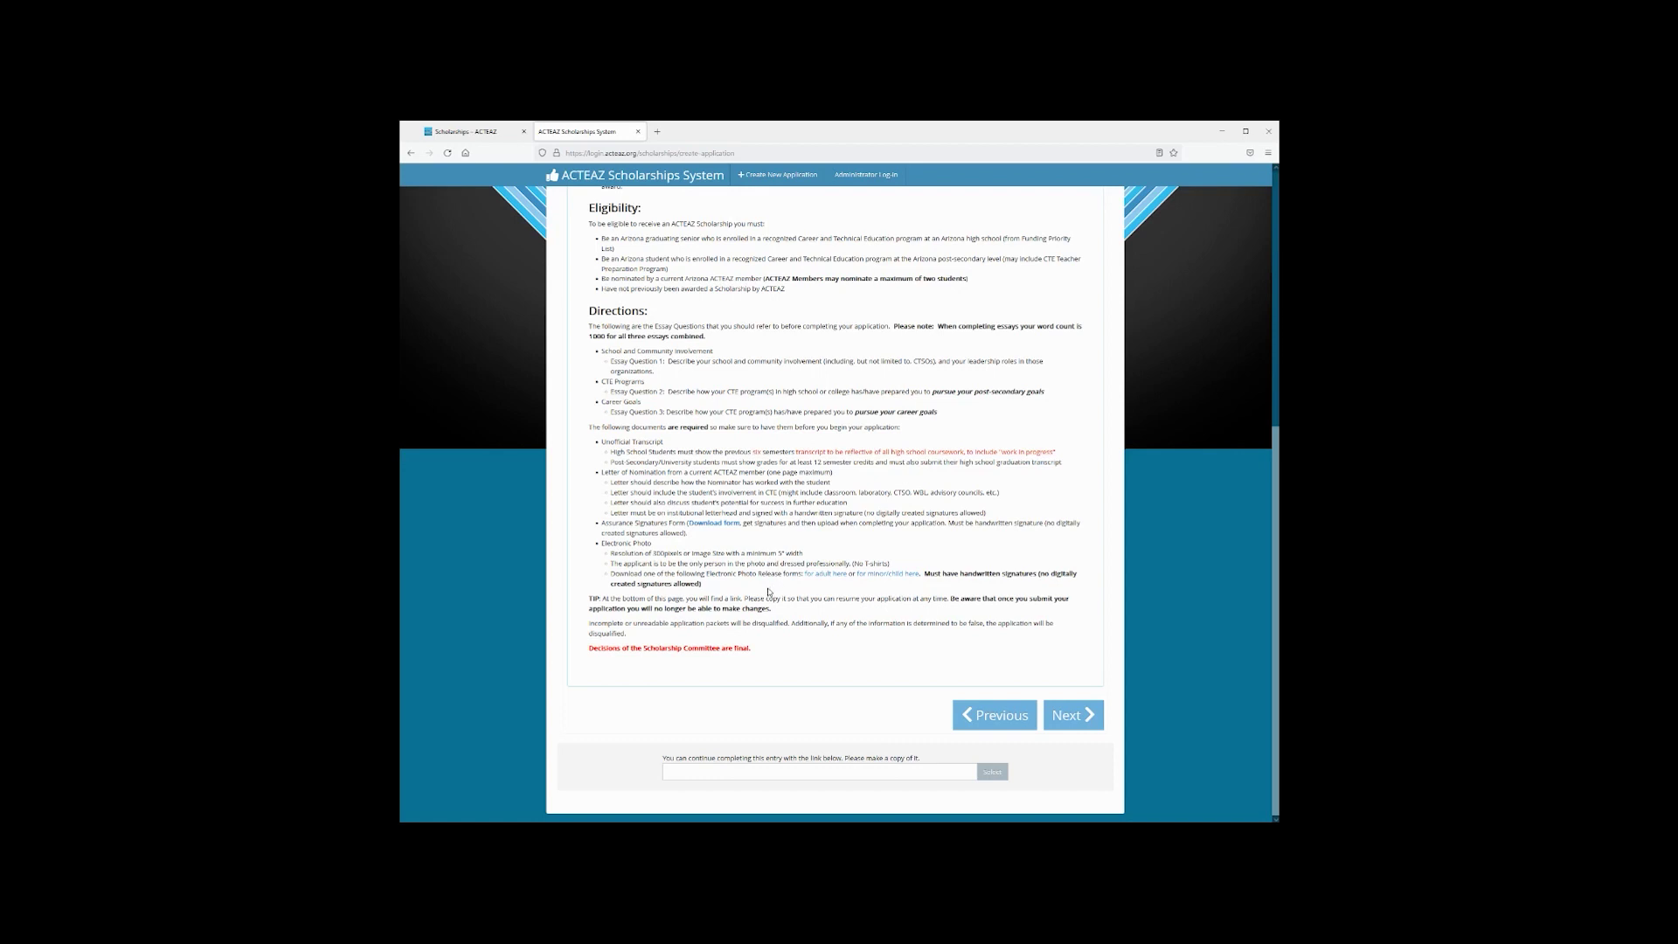
click(1074, 715)
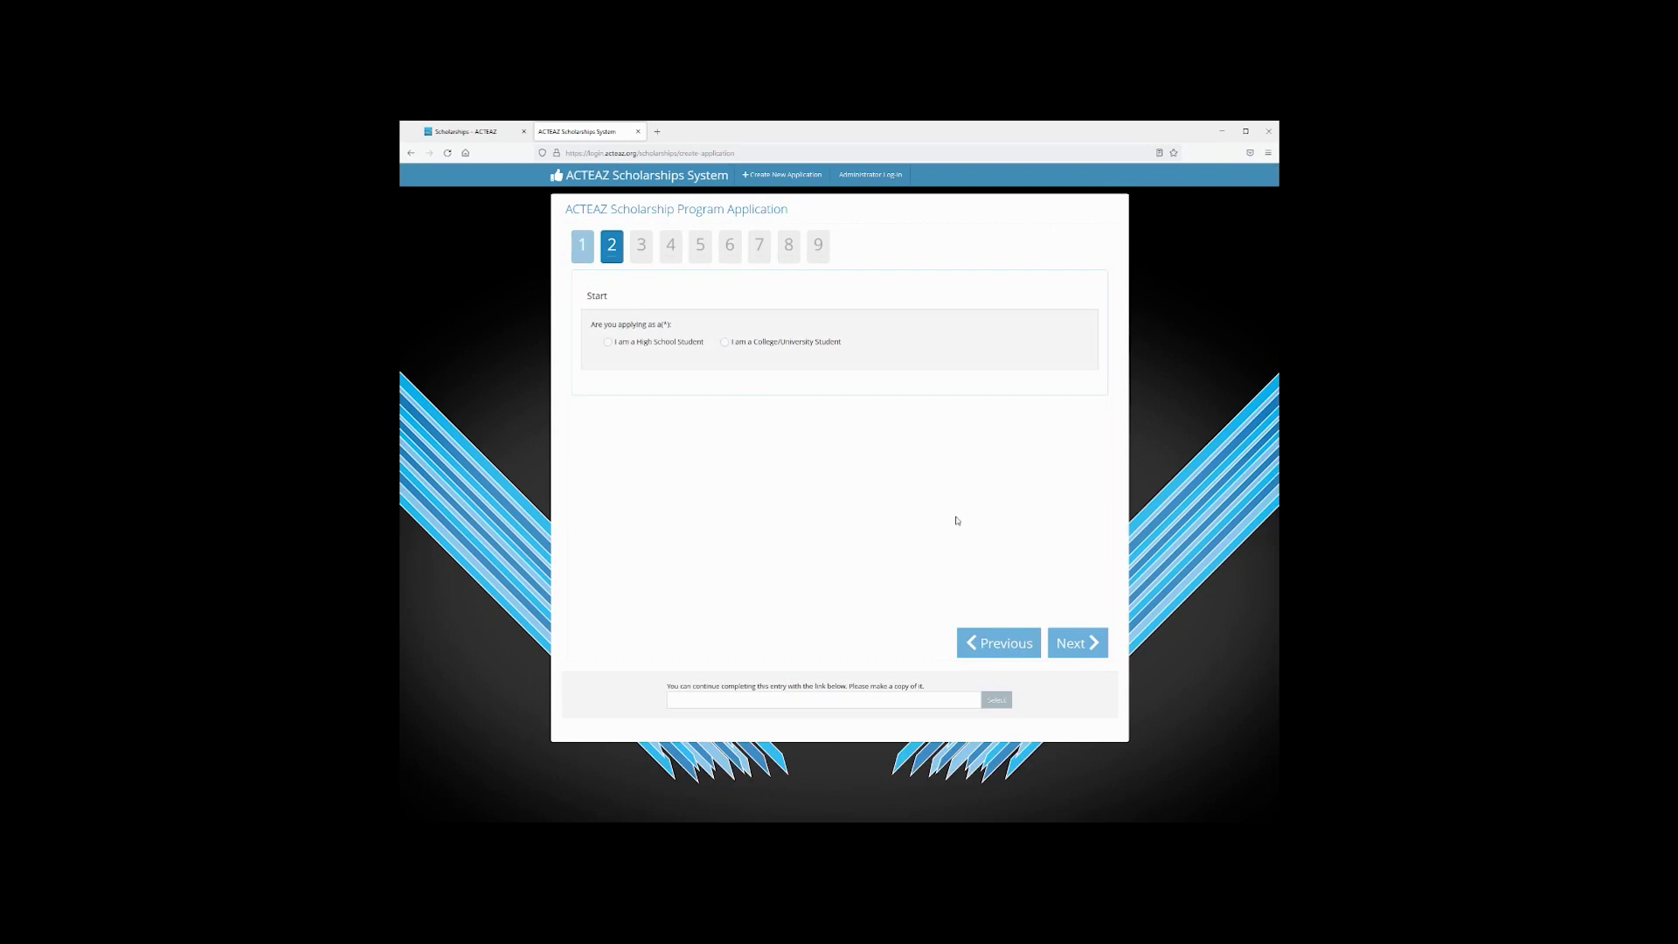
Apply as a high school student and enter the applicant's first name, middle initial and last name
click(609, 342)
click(1082, 644)
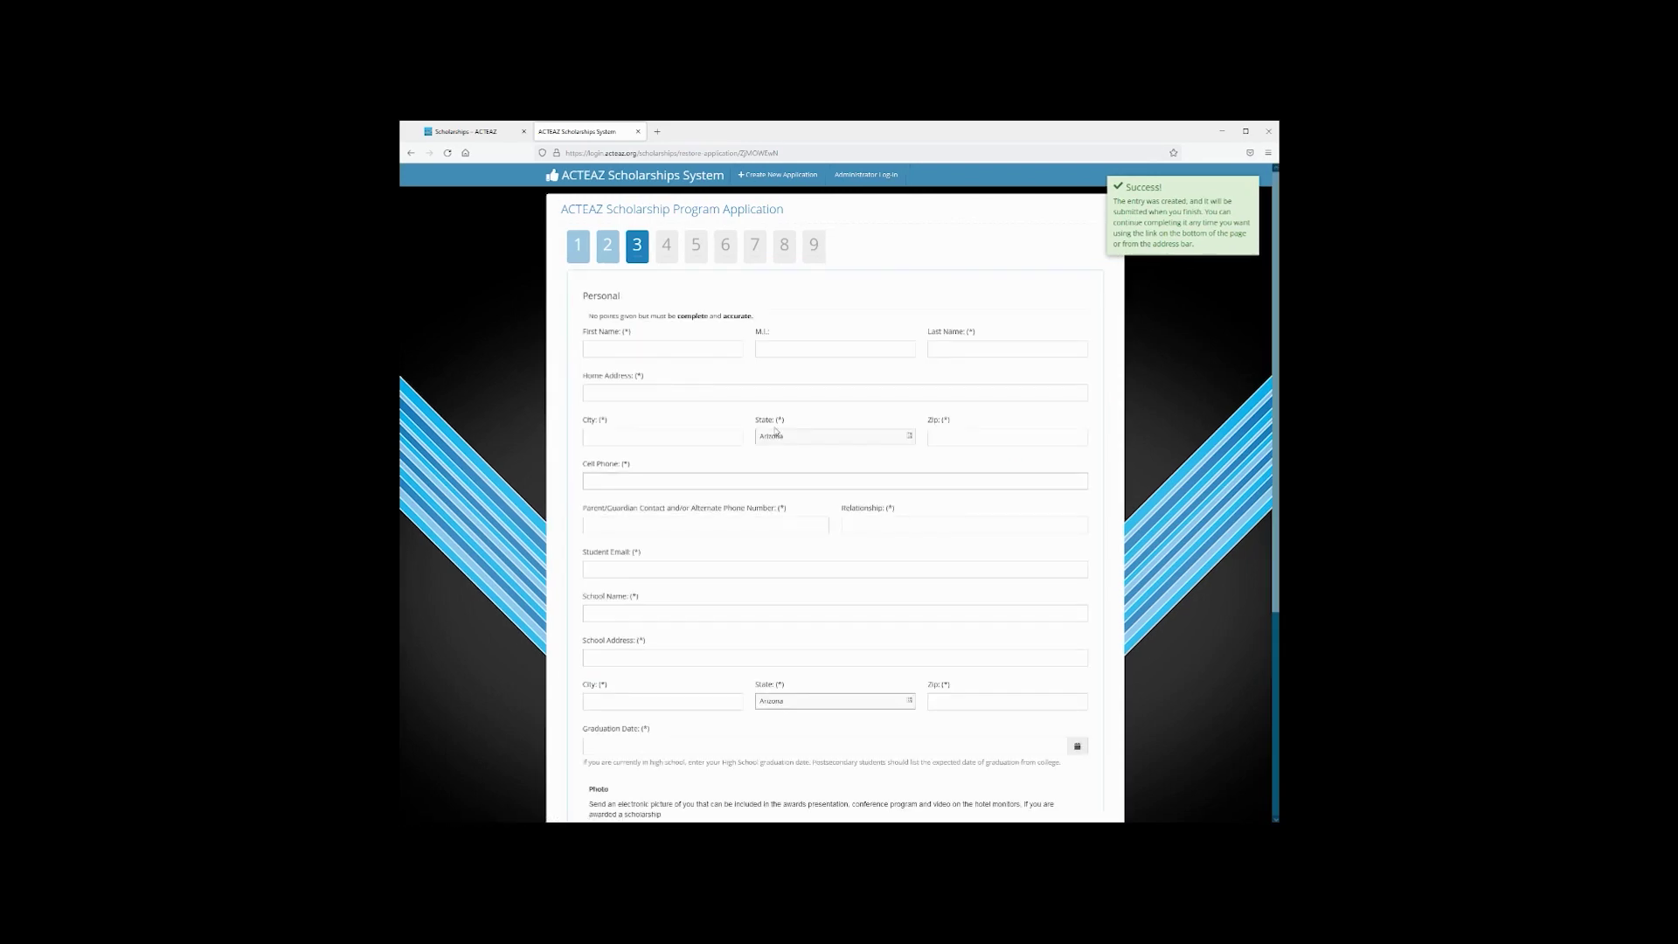
click(693, 347)
text(Ima)
key(Tab)
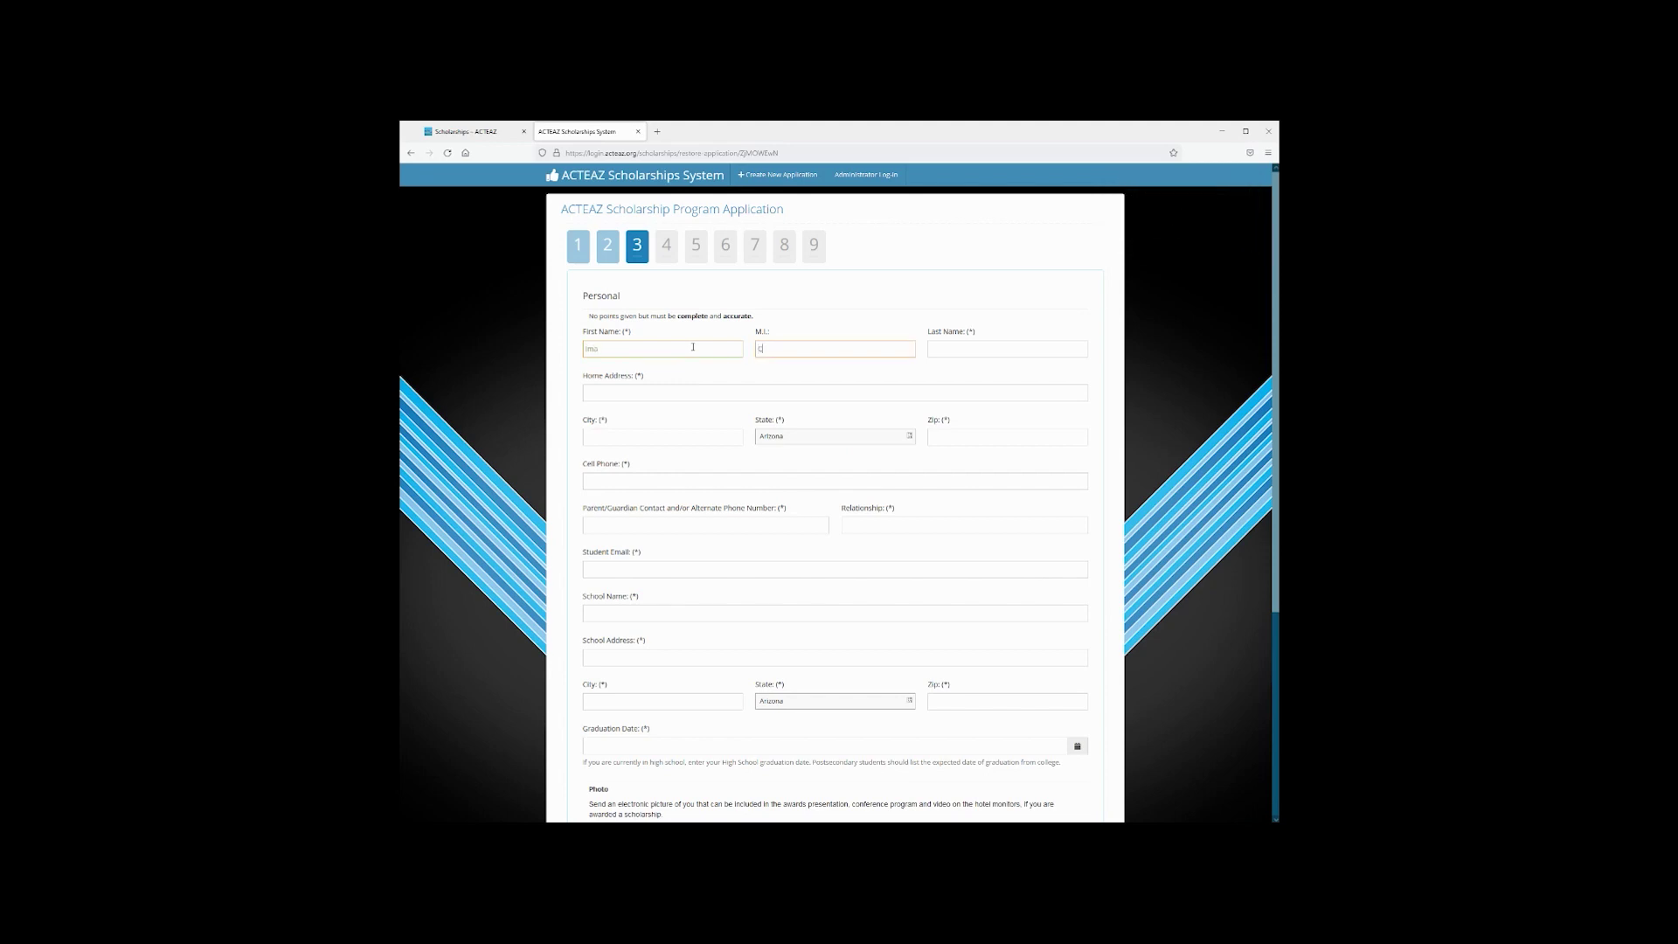
key(Tab)
click(783, 349)
text(TE)
key(Tab)
text(Student)
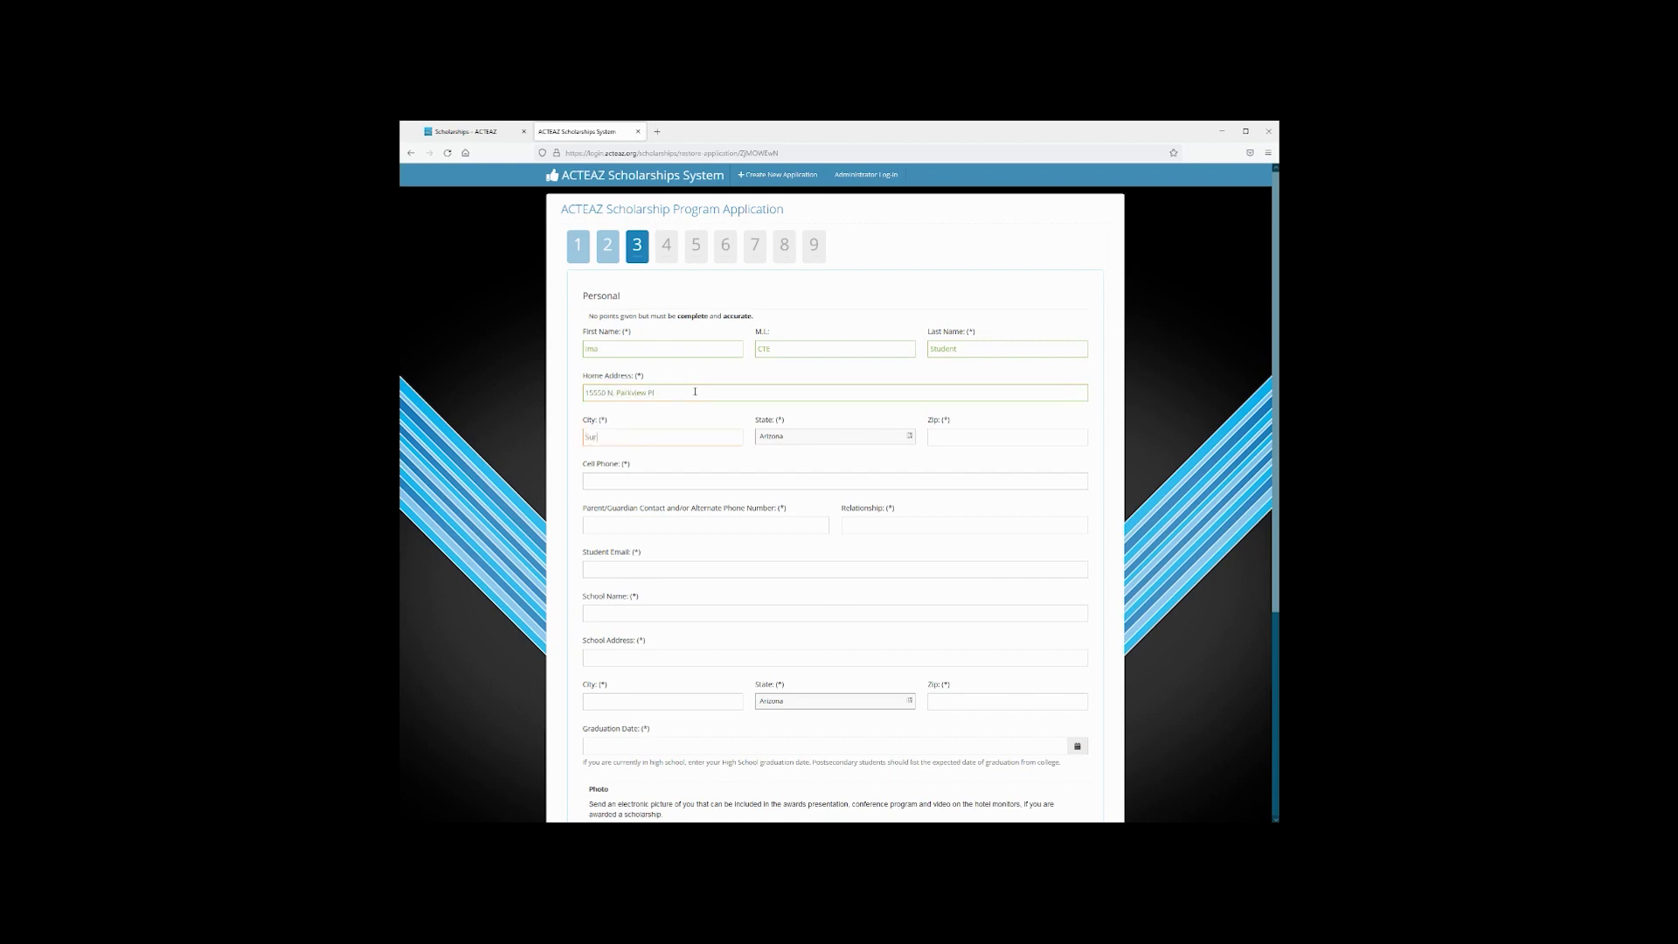
Enter the applicant's home street address and zip, then start the cell phone number
key(Tab)
click(615, 477)
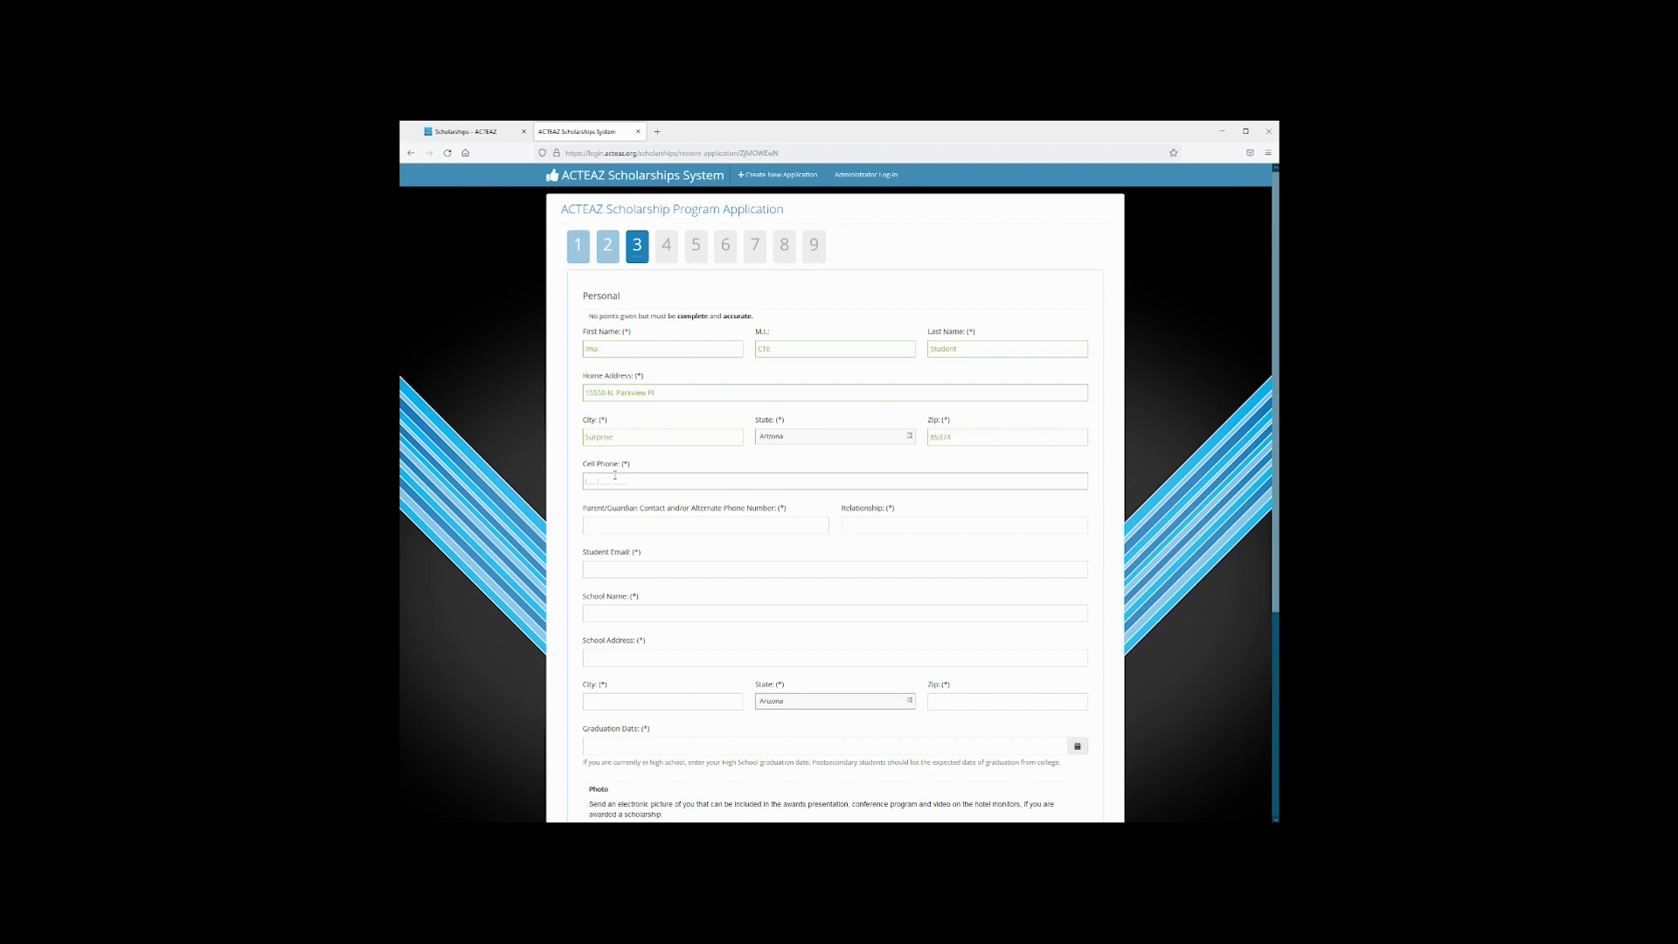
click(593, 482)
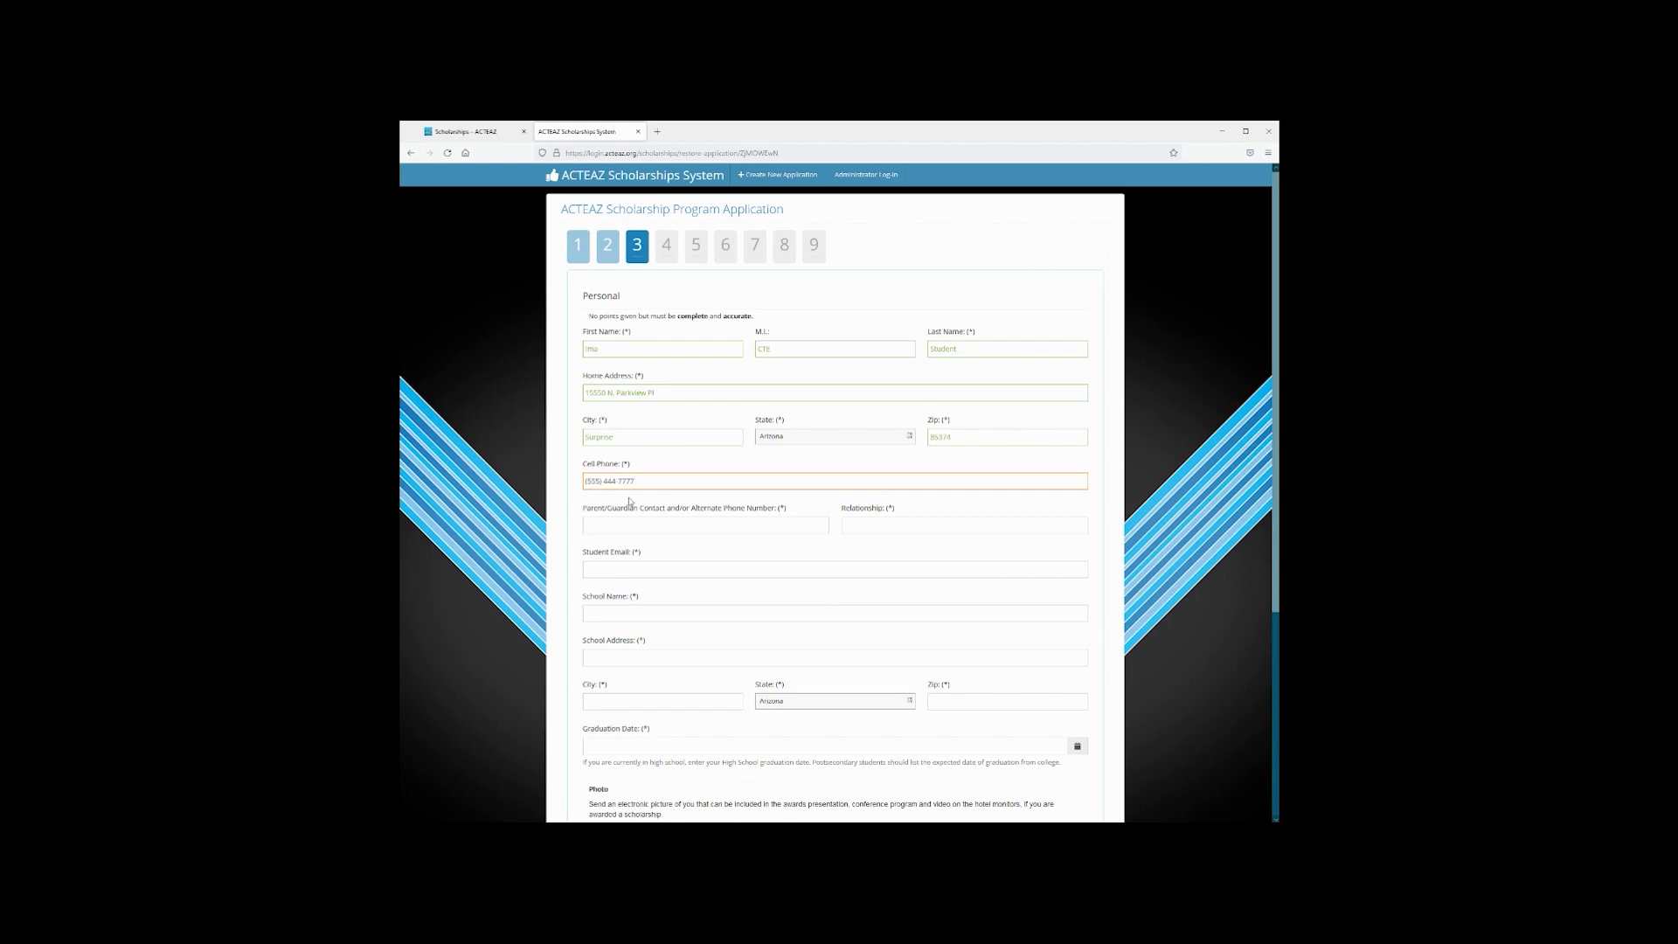
Enter the guardian's phone number, Mother as relationship, and the student's e-mail address
click(627, 524)
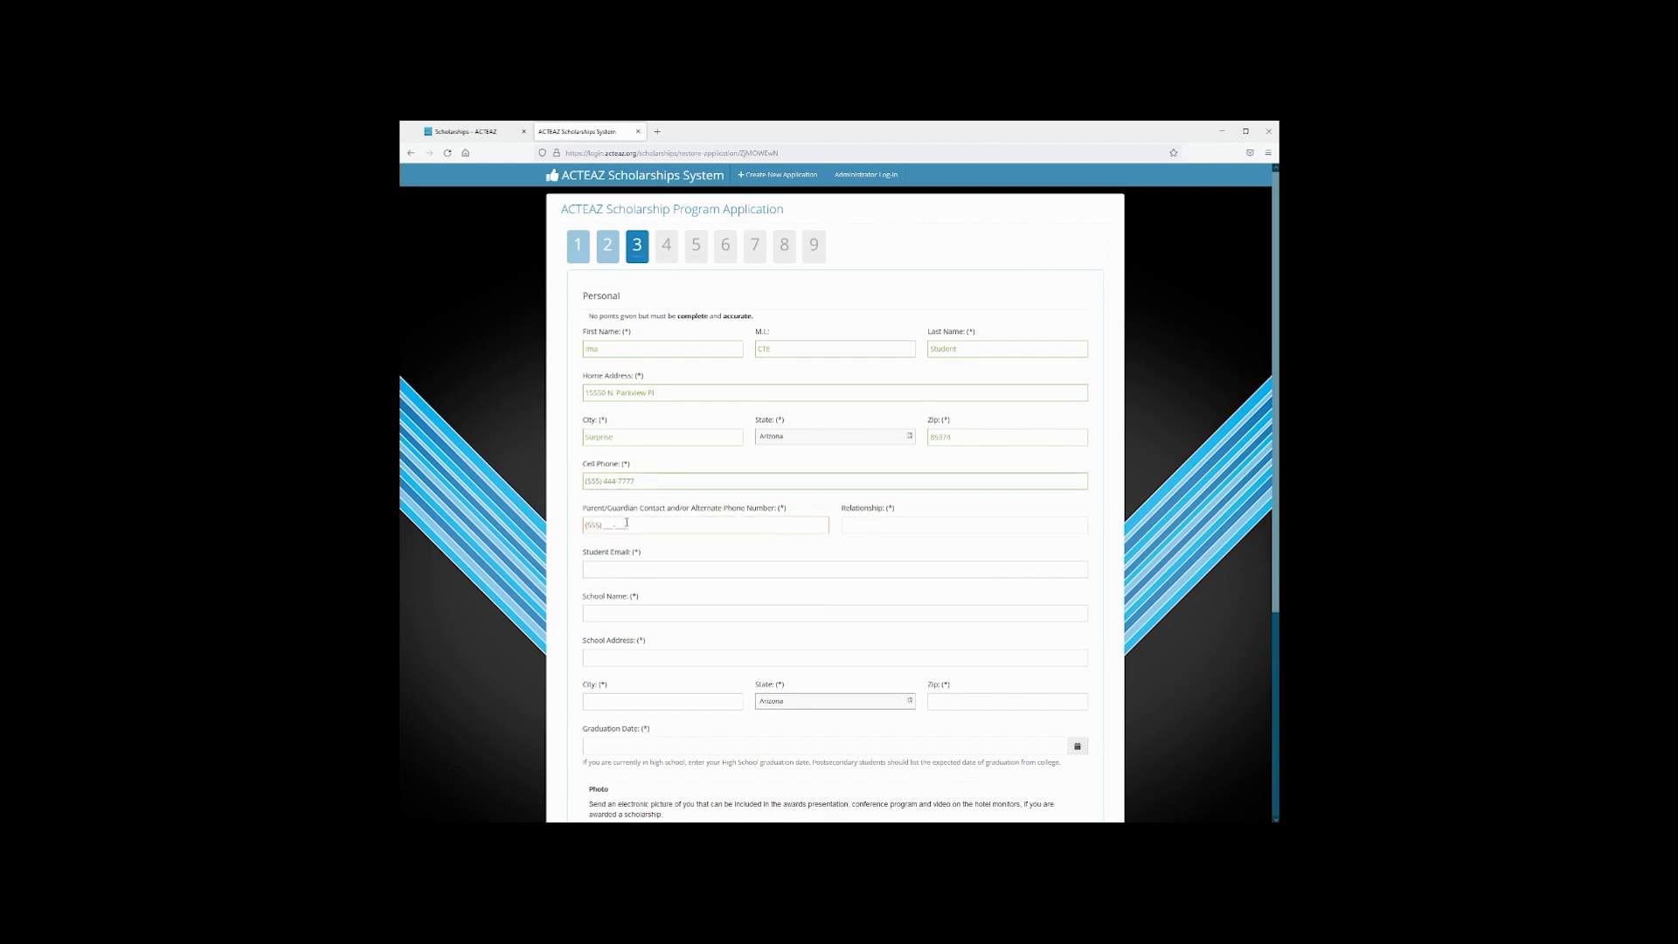
text(555) 444)
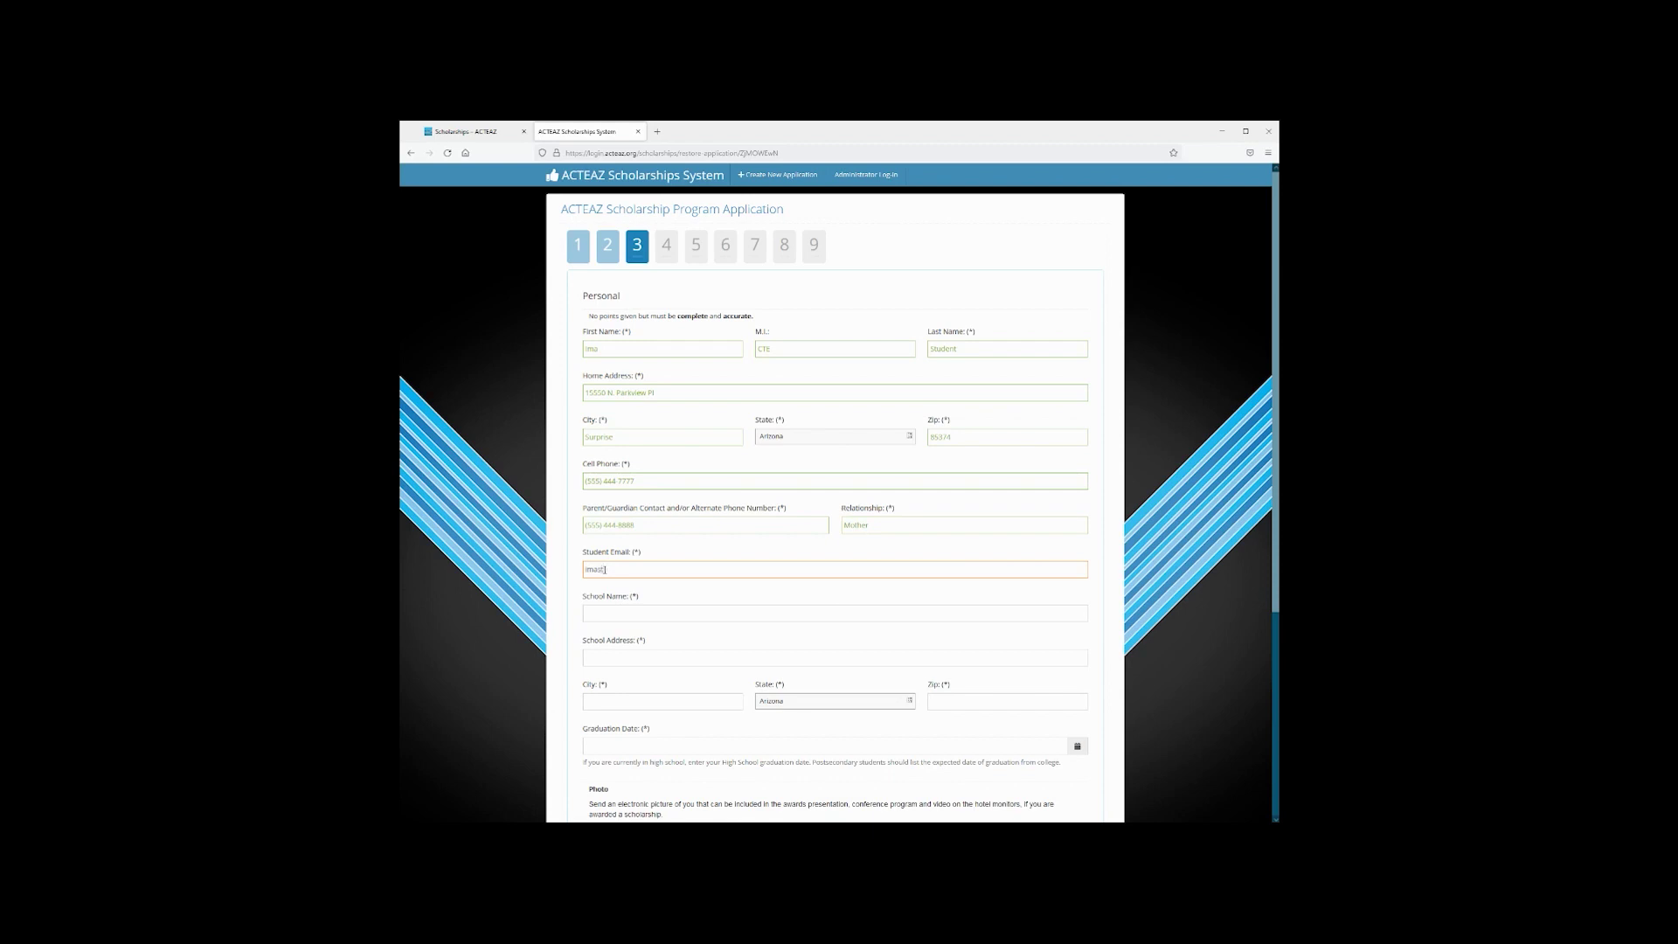
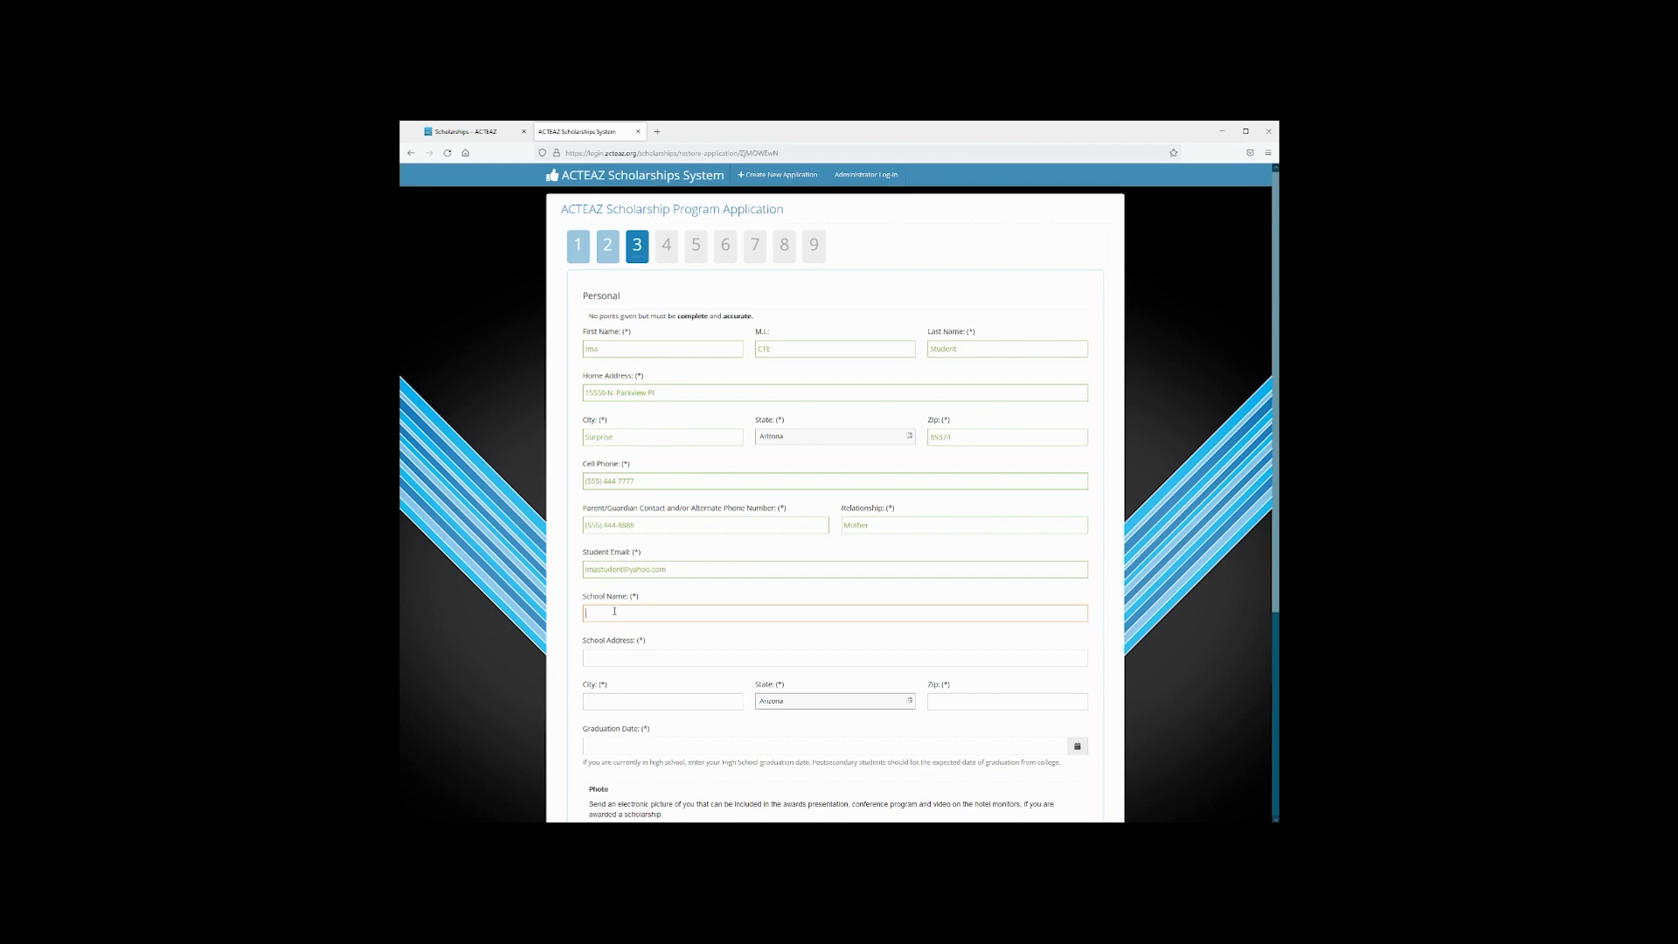
Enter Valley Vista High School with its Surprise address and zip 85374, plus the graduation date
text(ley V)
text(ista High S)
text(15550 N. Parkview Pl)
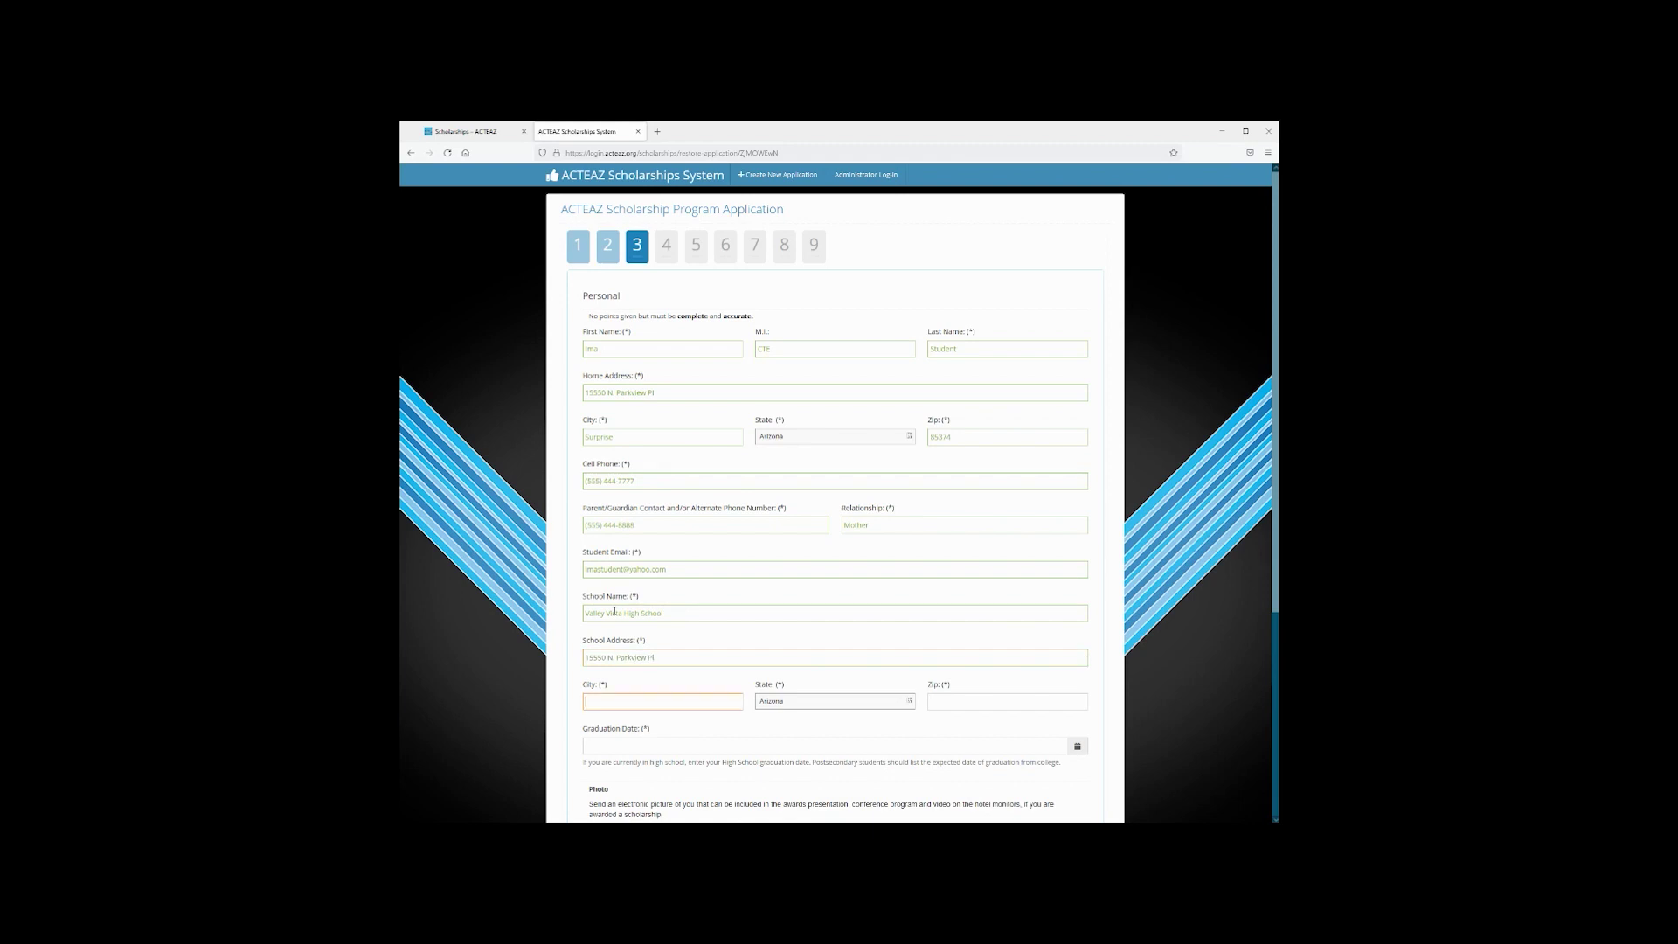
text(Surpr)
key(Tab)
key(Tab)
text(85374)
scroll(608, 615, down, 3)
click(625, 592)
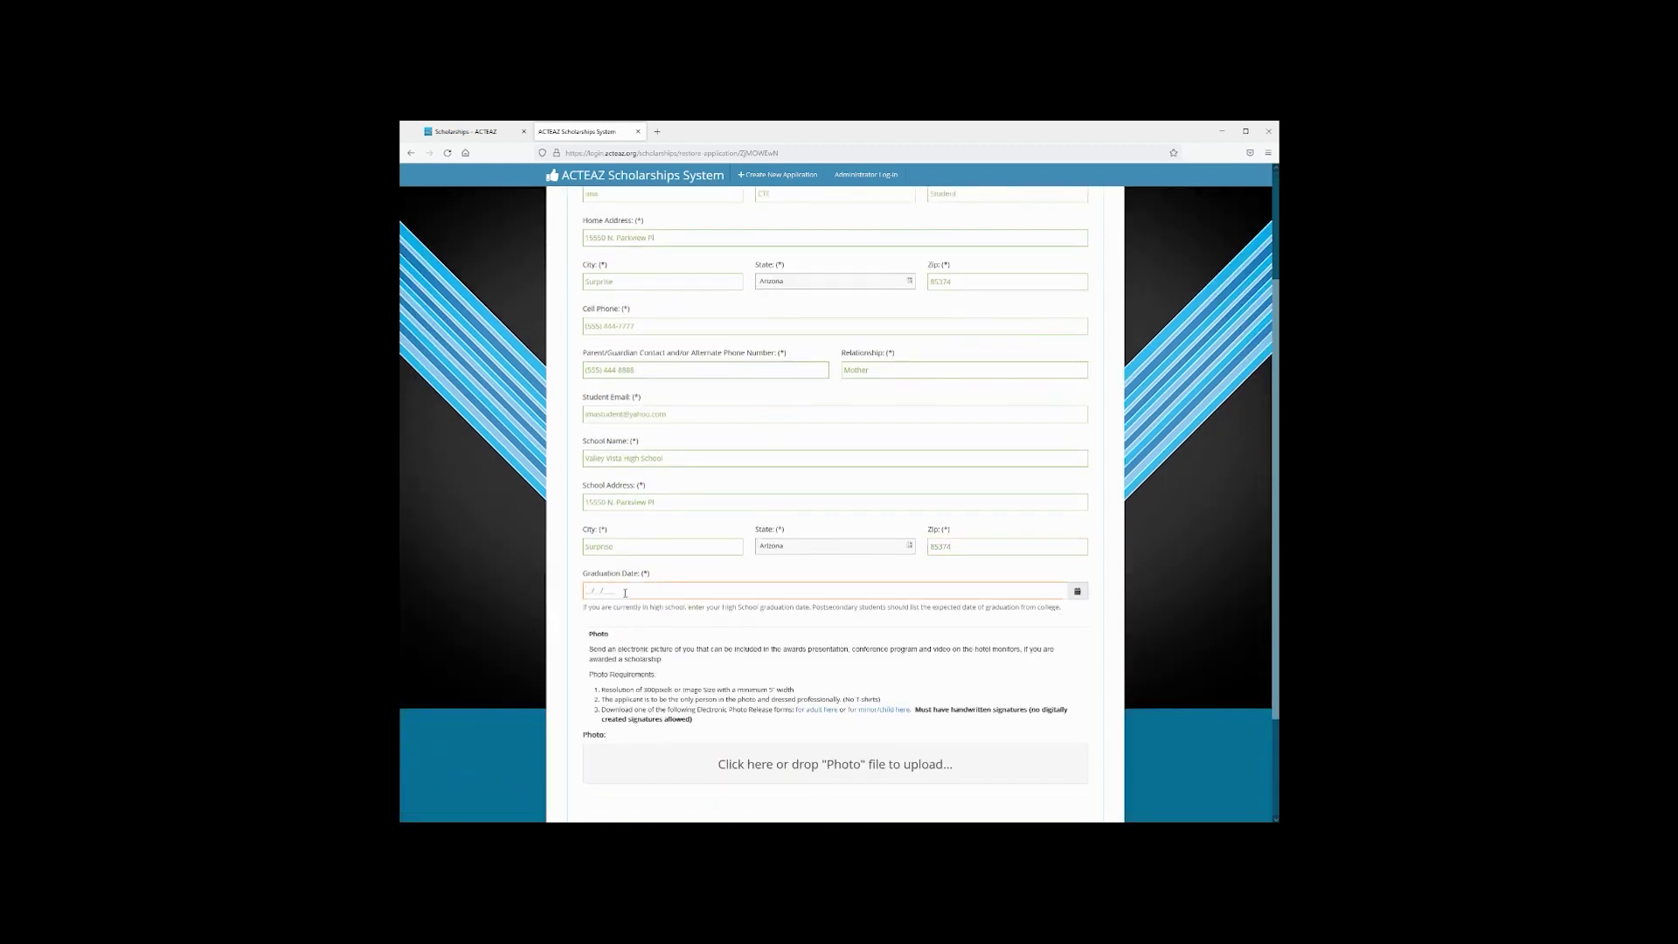
text(05/20/2023)
scroll(766, 572, down, 3)
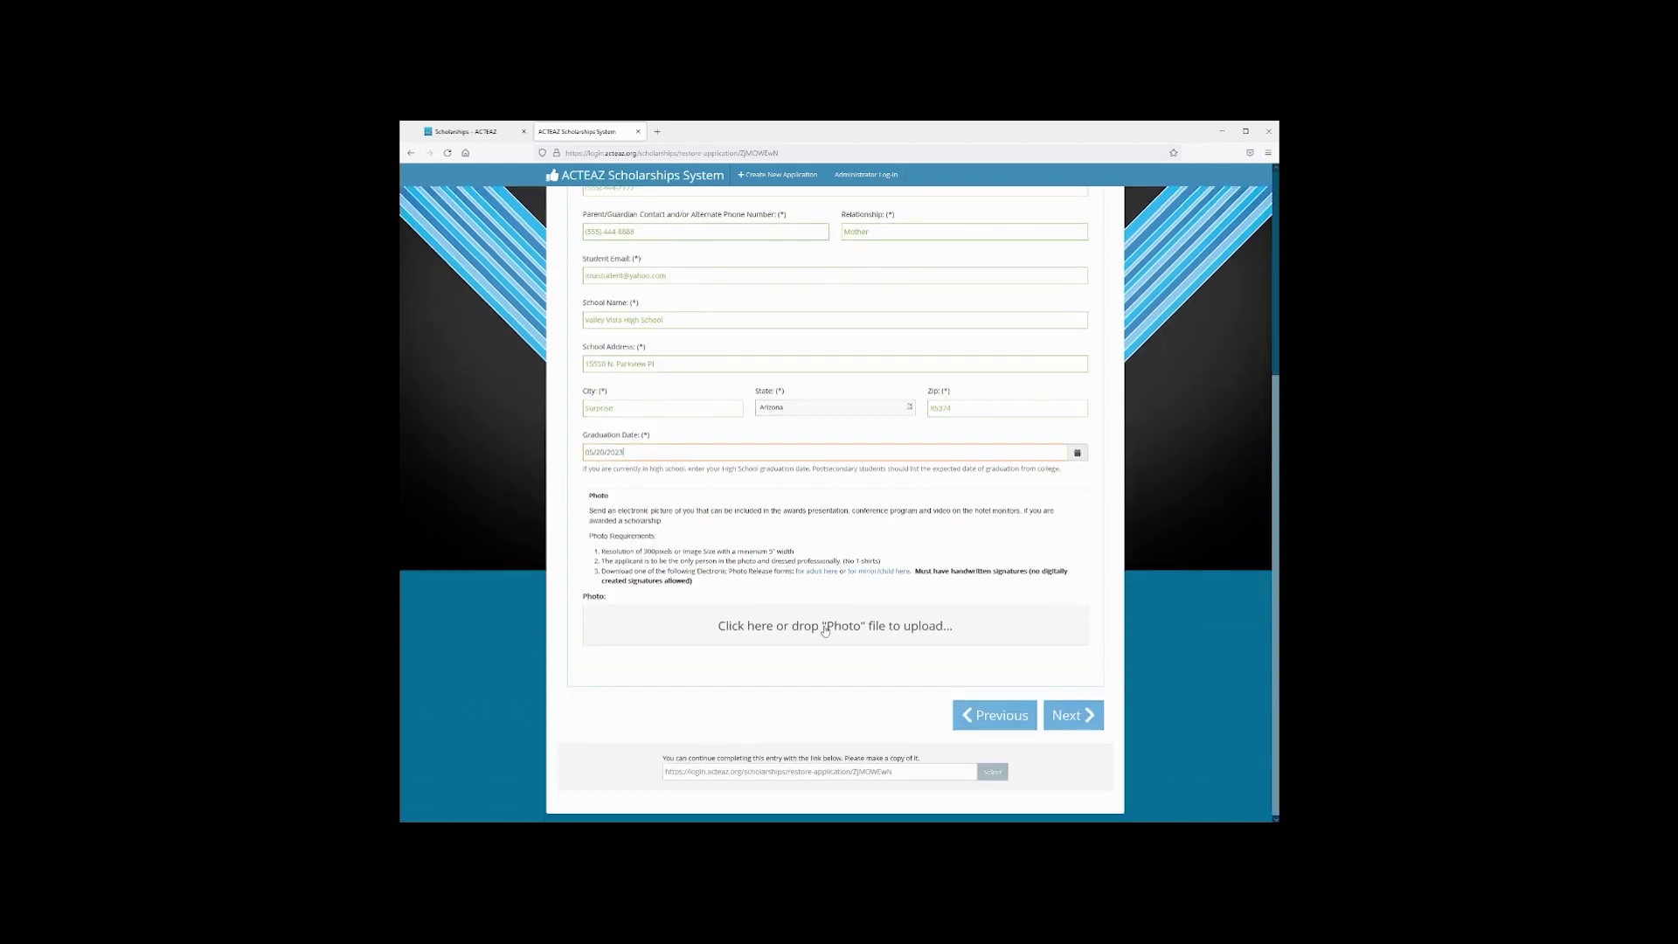
Acknowledge the missing-photo warning and bring up the file picker for the Photo upload
click(1068, 717)
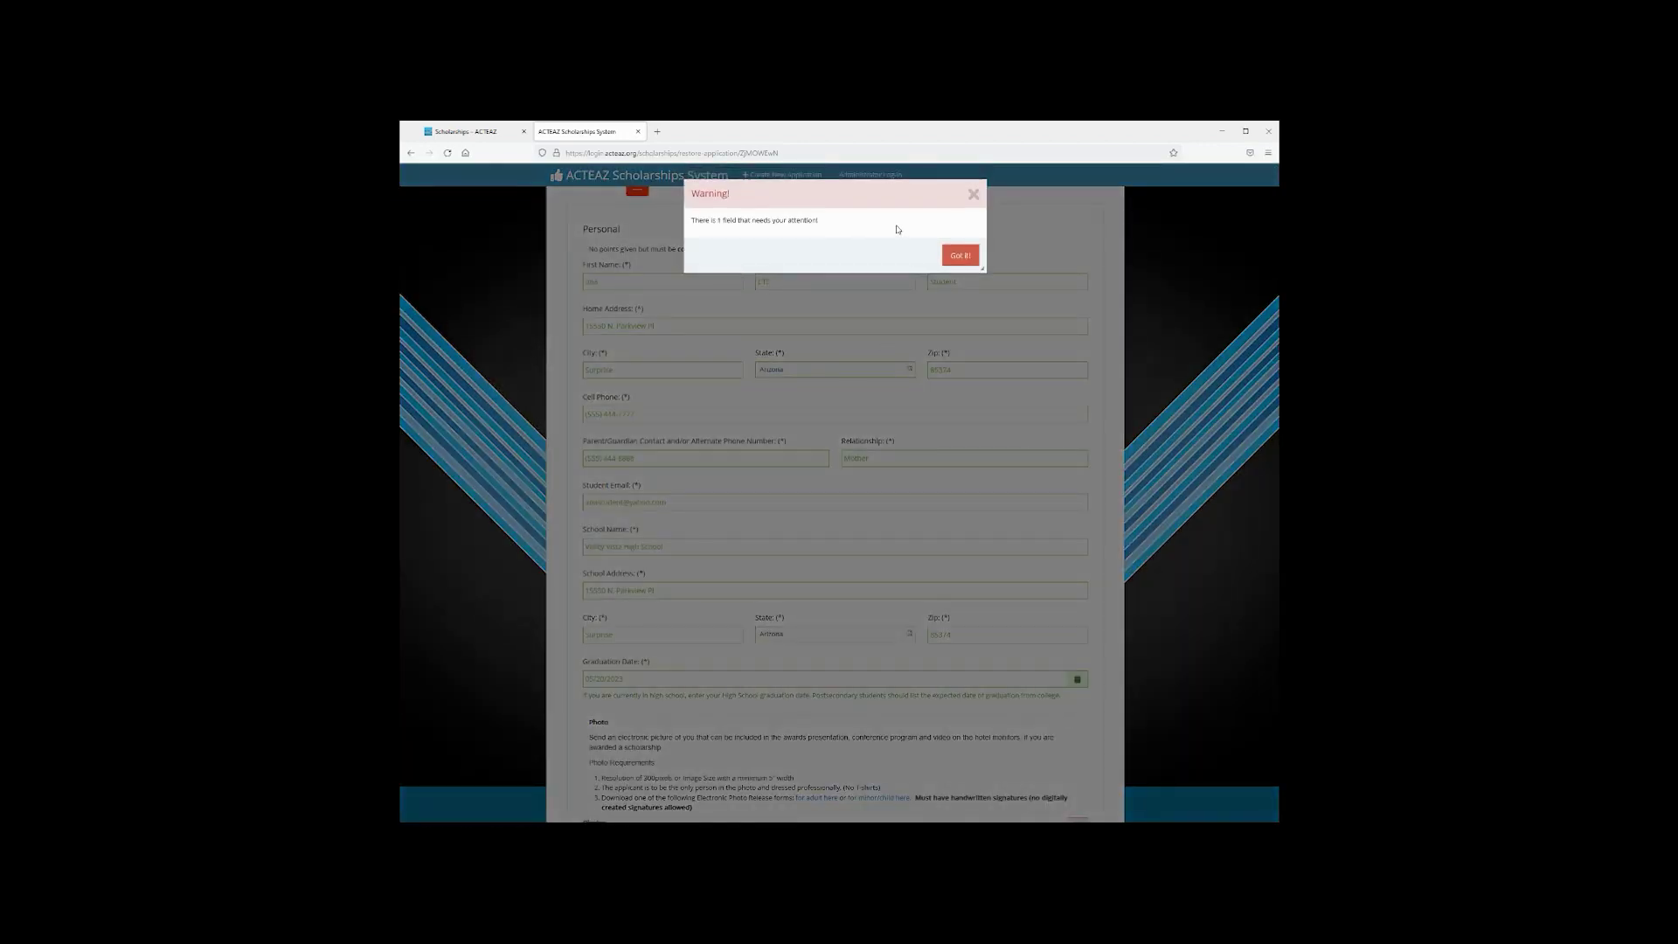
click(961, 256)
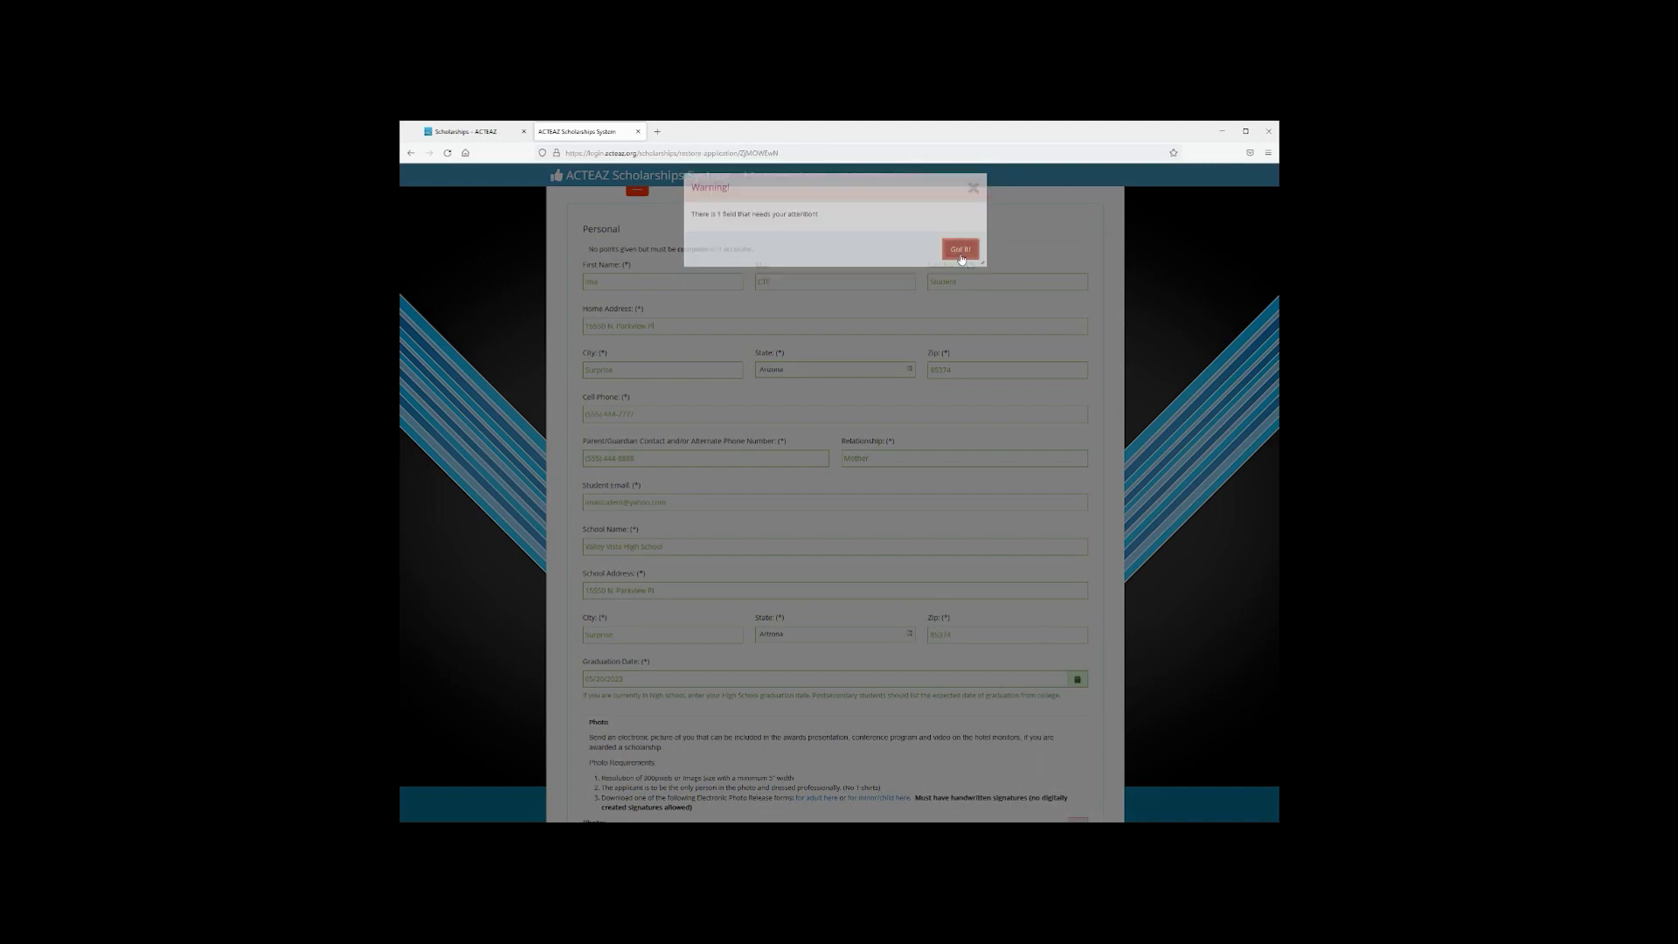
scroll(823, 636, down, 3)
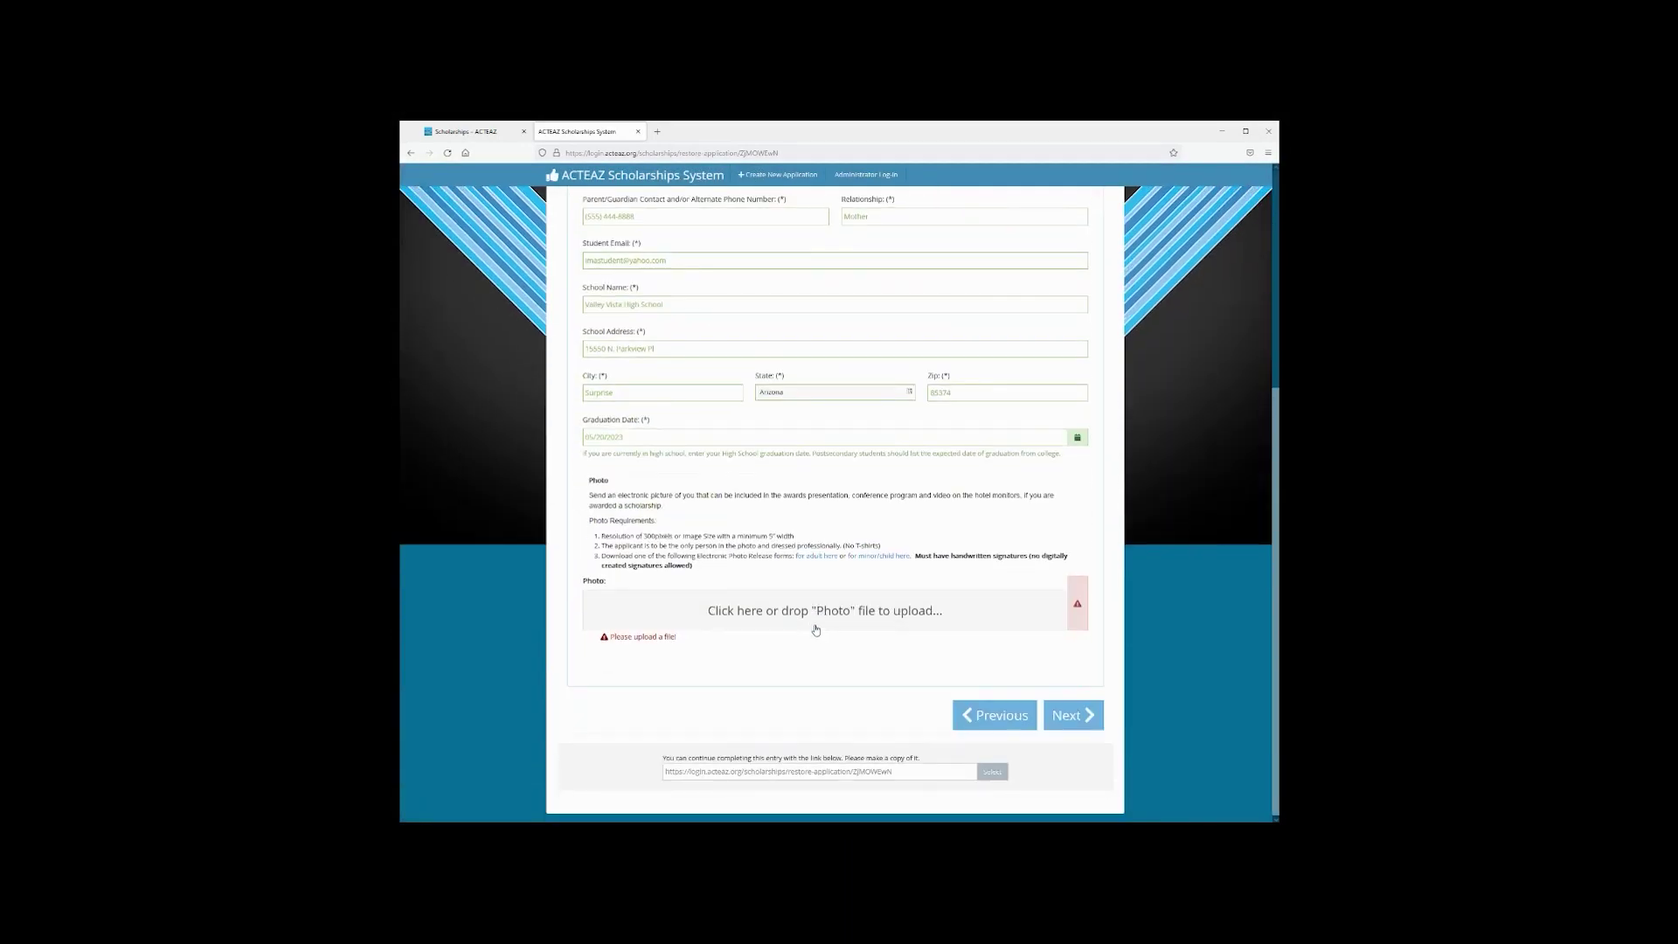
click(988, 611)
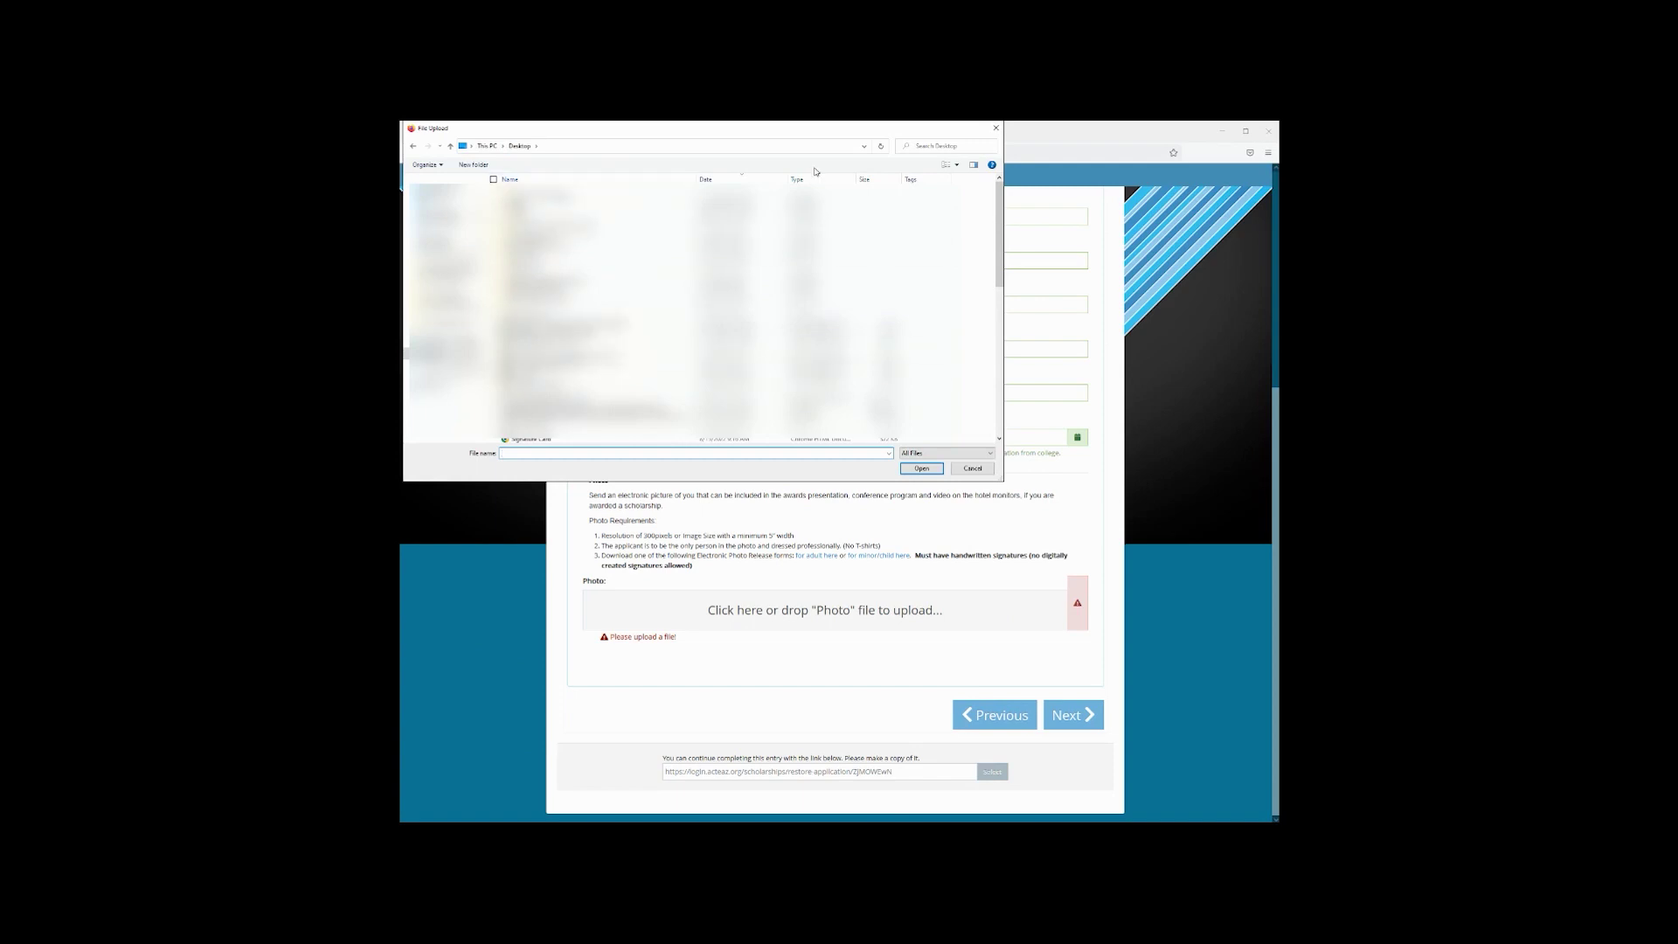
Search the Desktop for 'headshot' and upload the 3.8 KB headshot image as the applicant photo
click(924, 146)
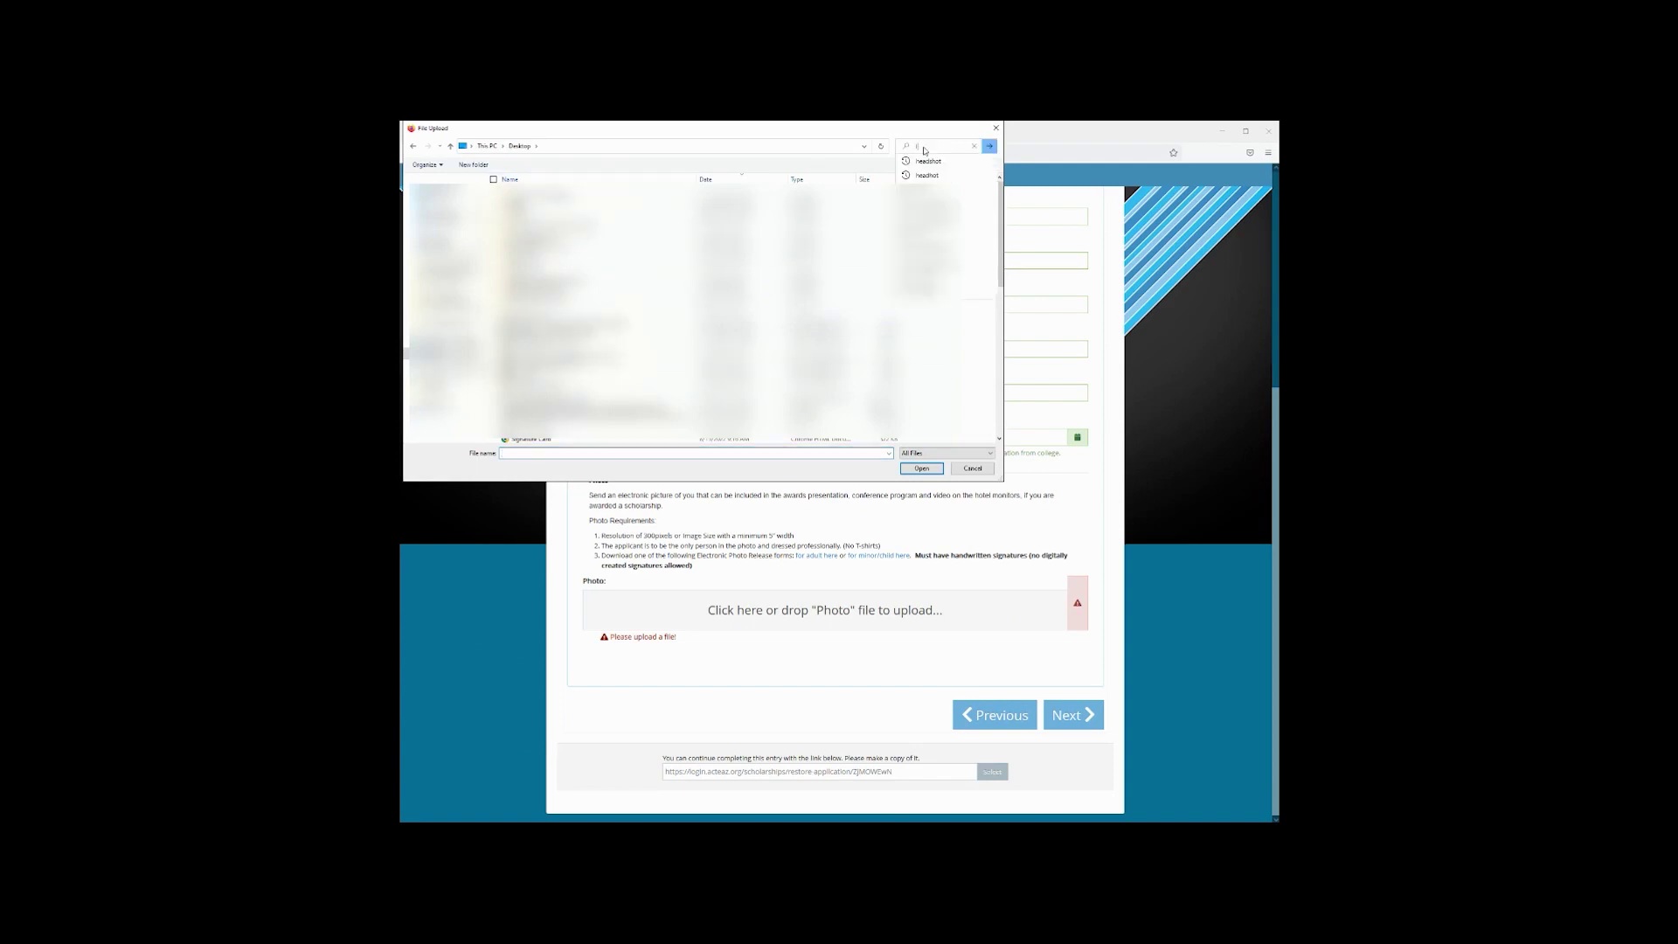
text(headsho)
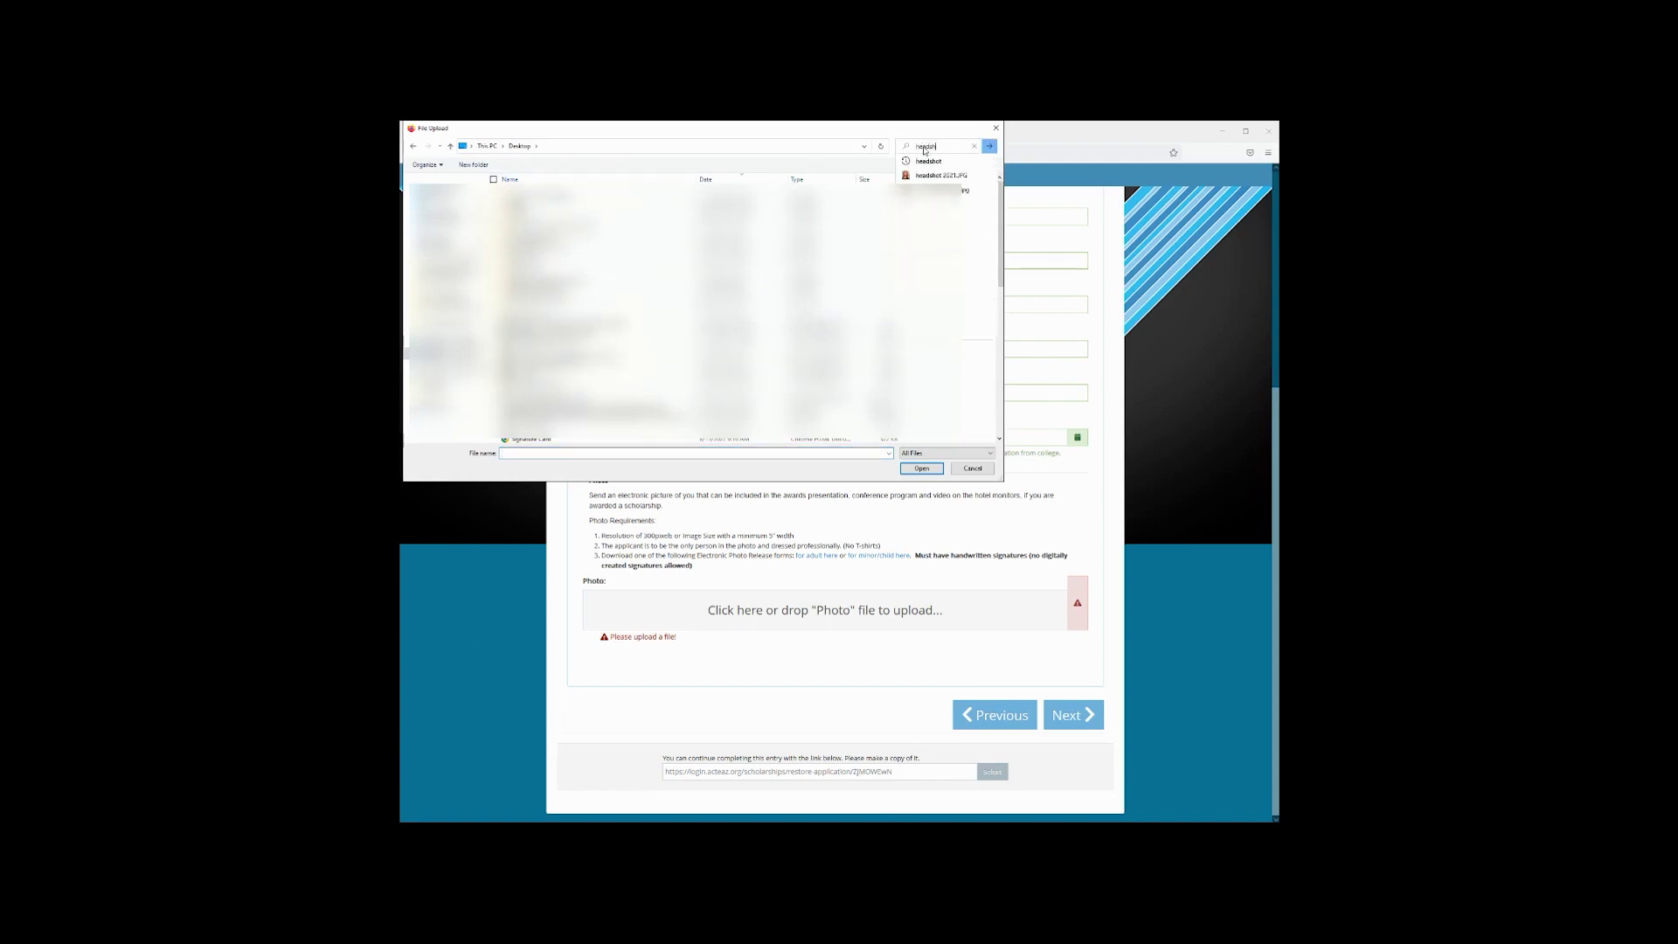
text(t)
key(Return)
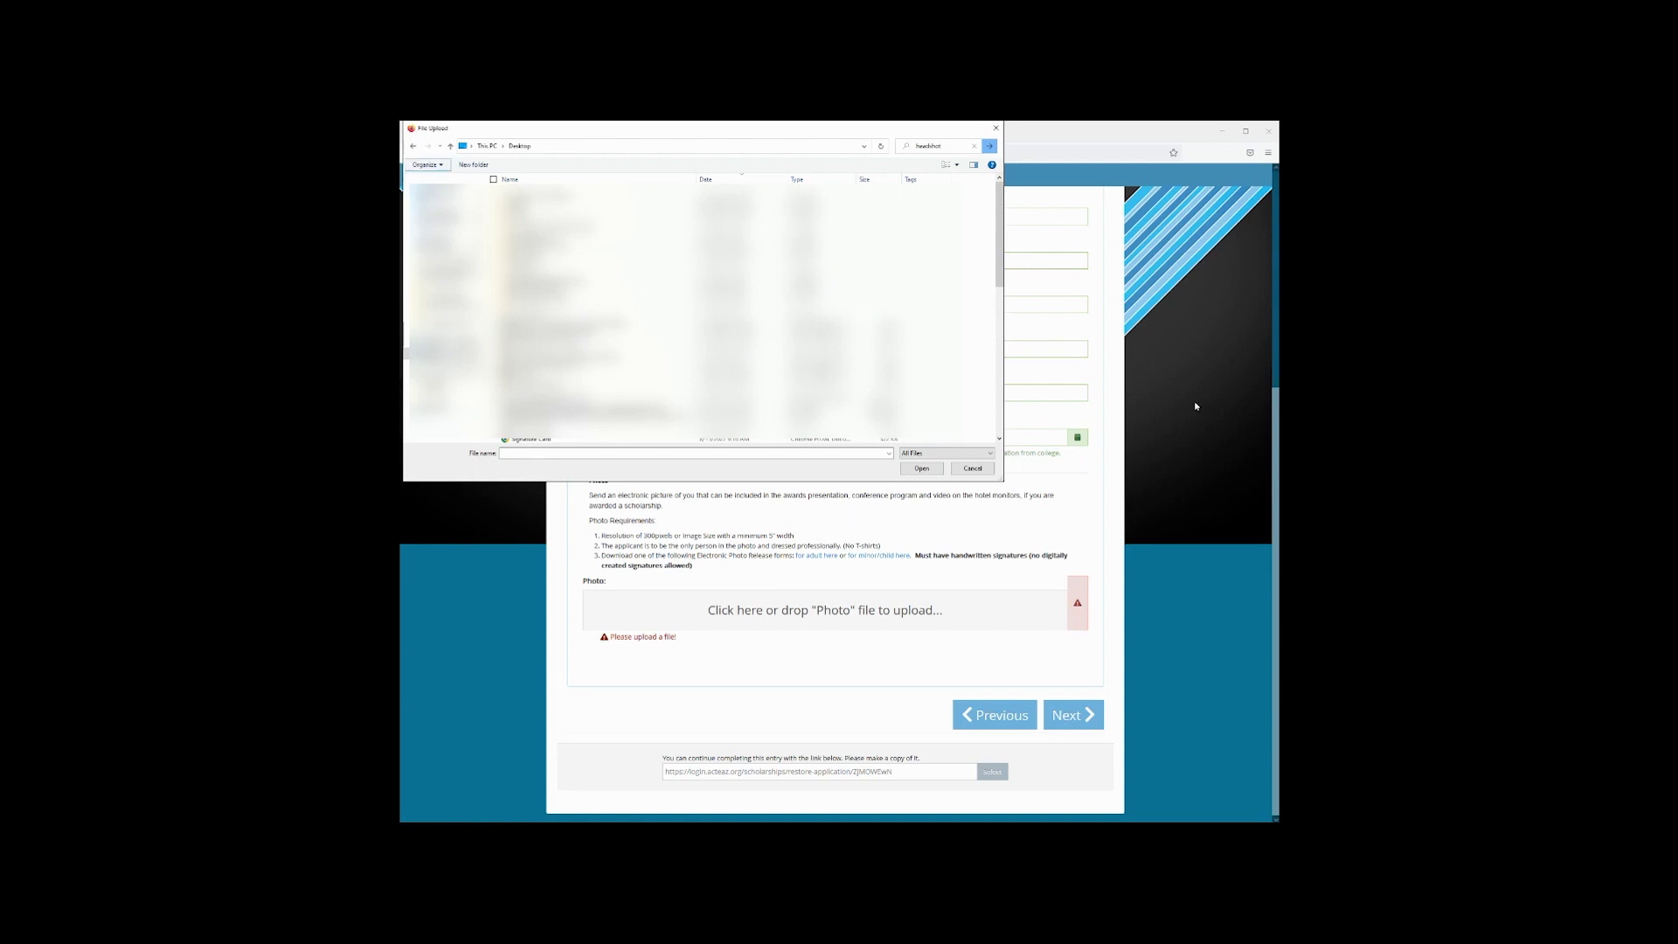
click(923, 470)
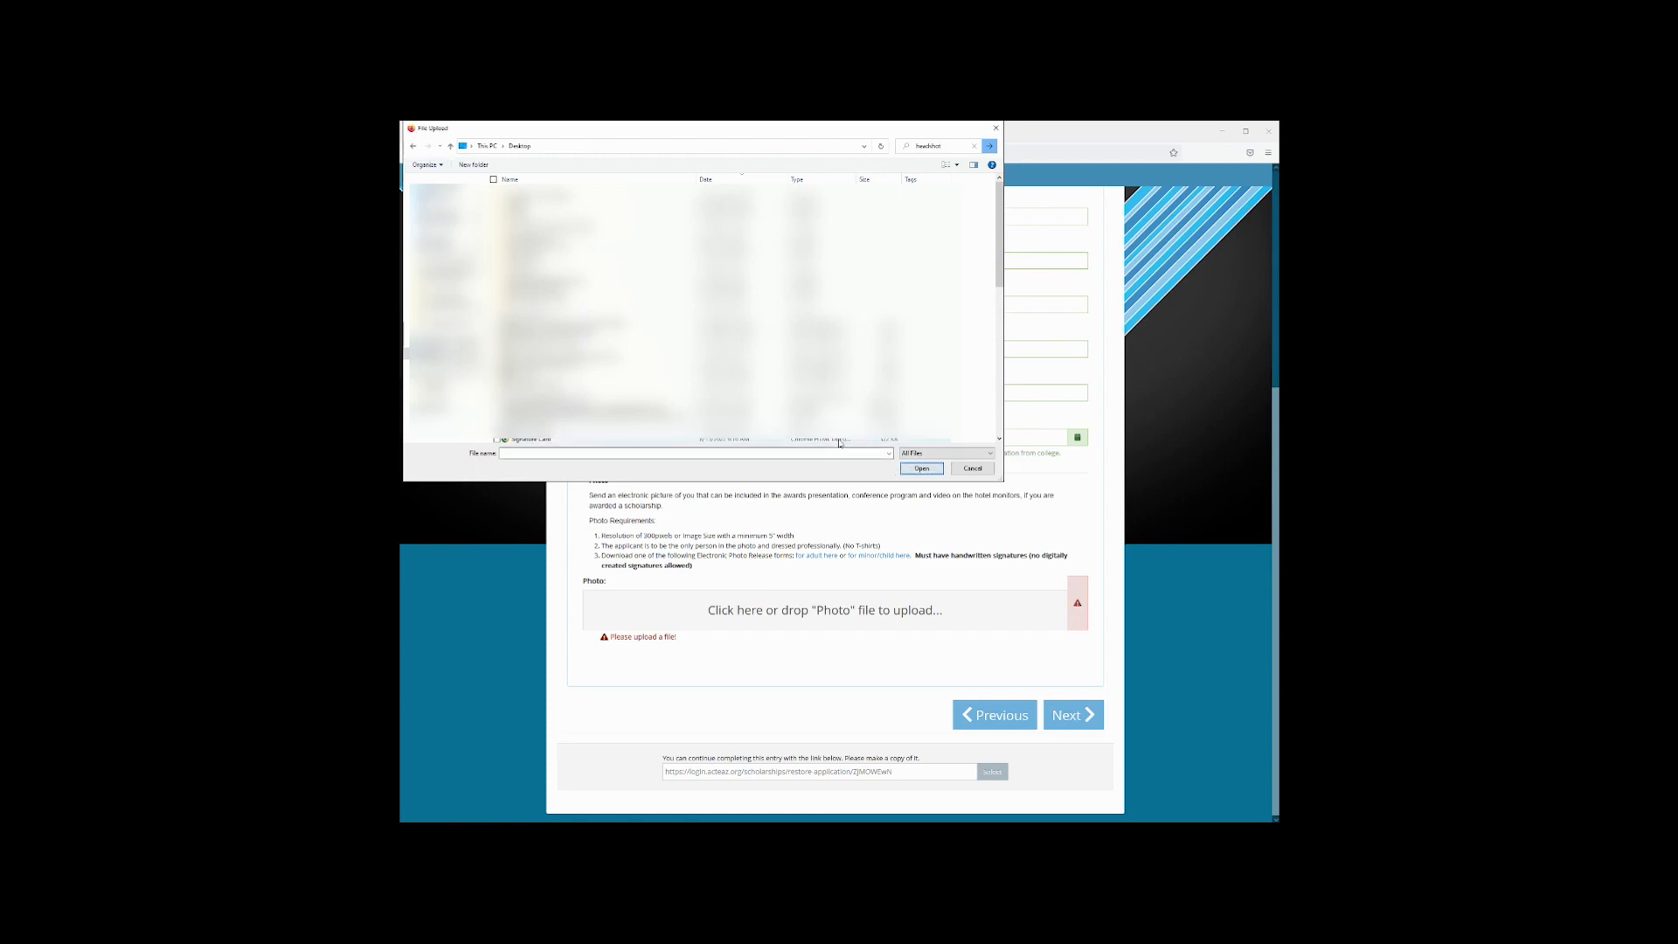
click(954, 149)
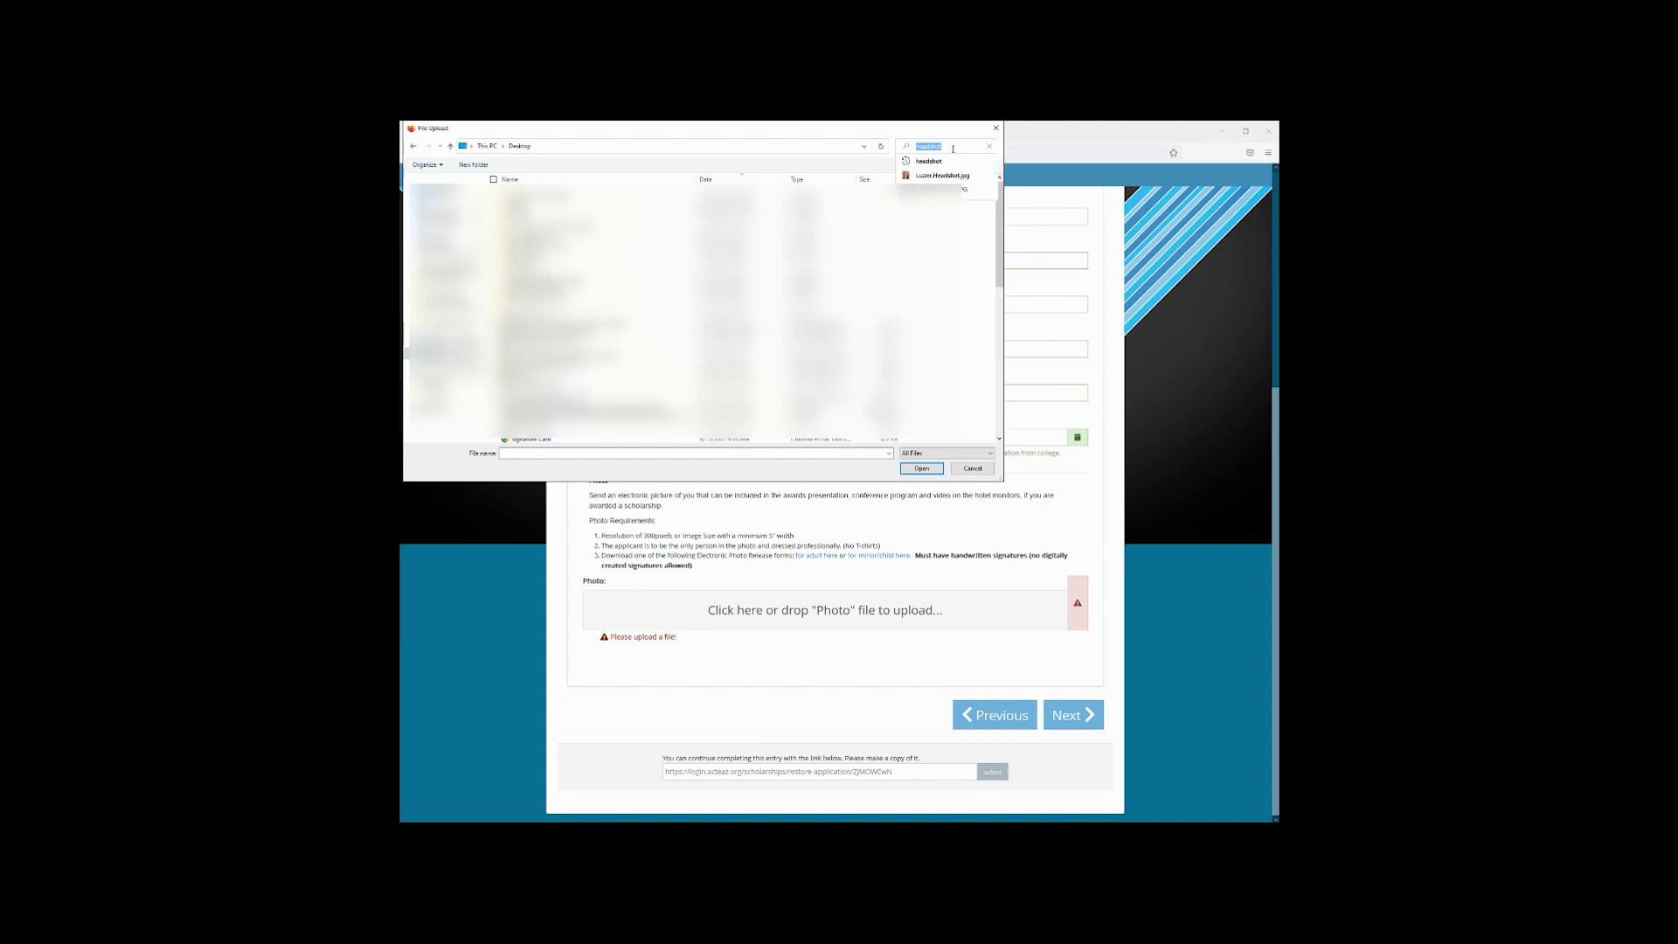
key(Return)
double_click(533, 181)
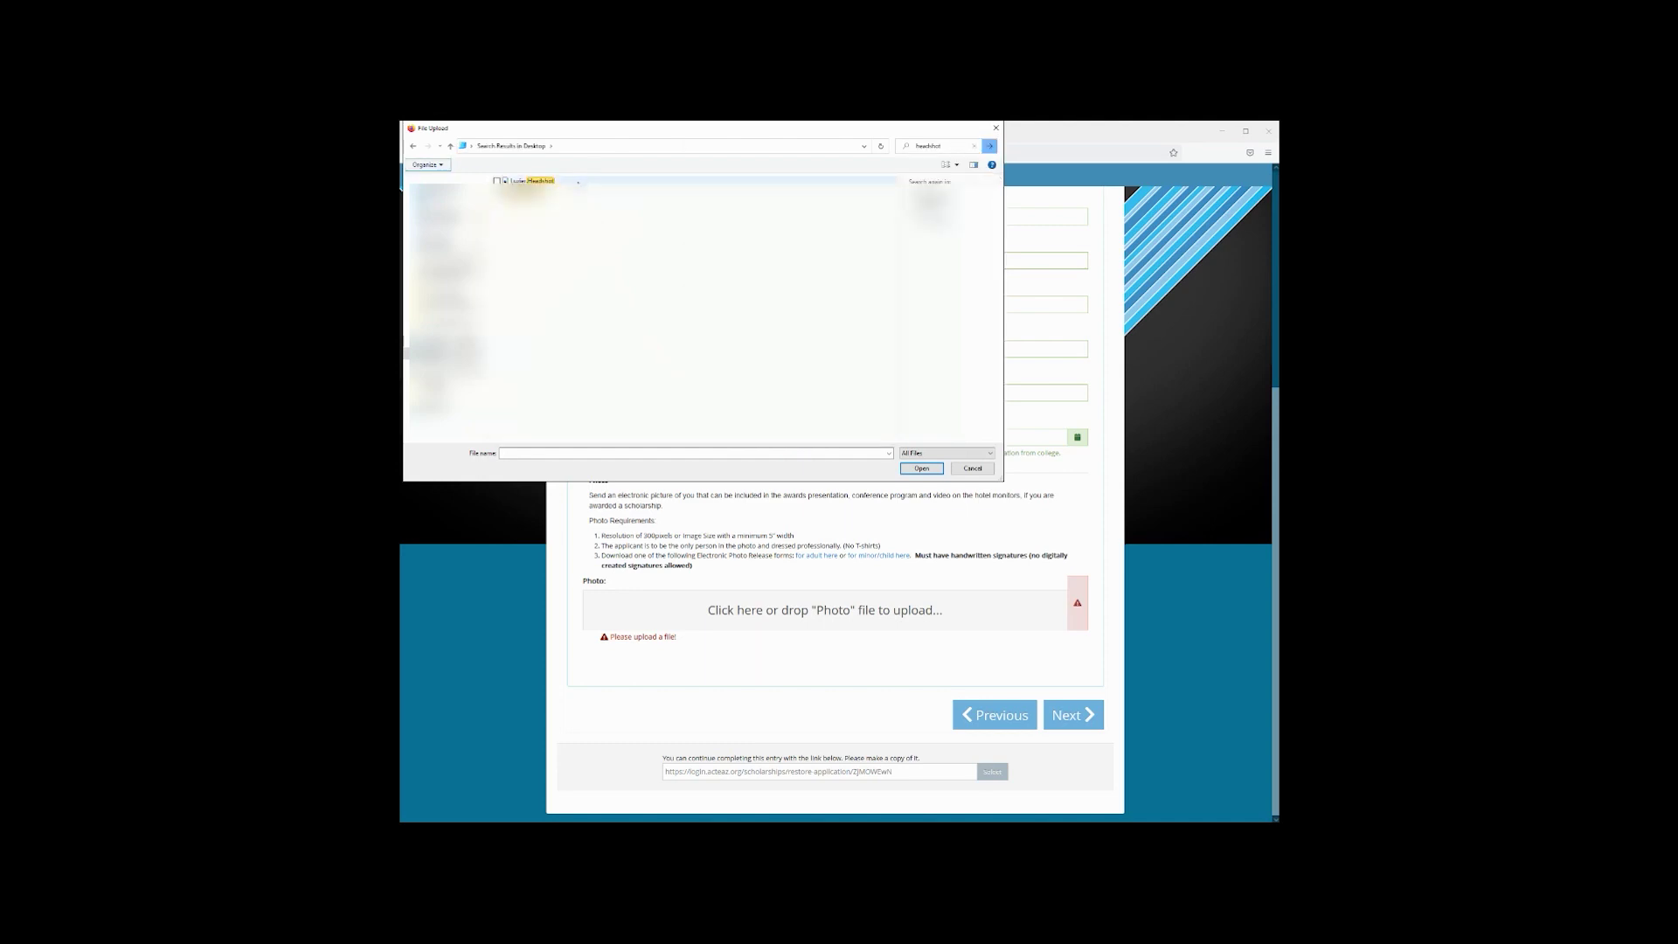
scroll(923, 661, down, 1)
scroll(922, 661, down, 3)
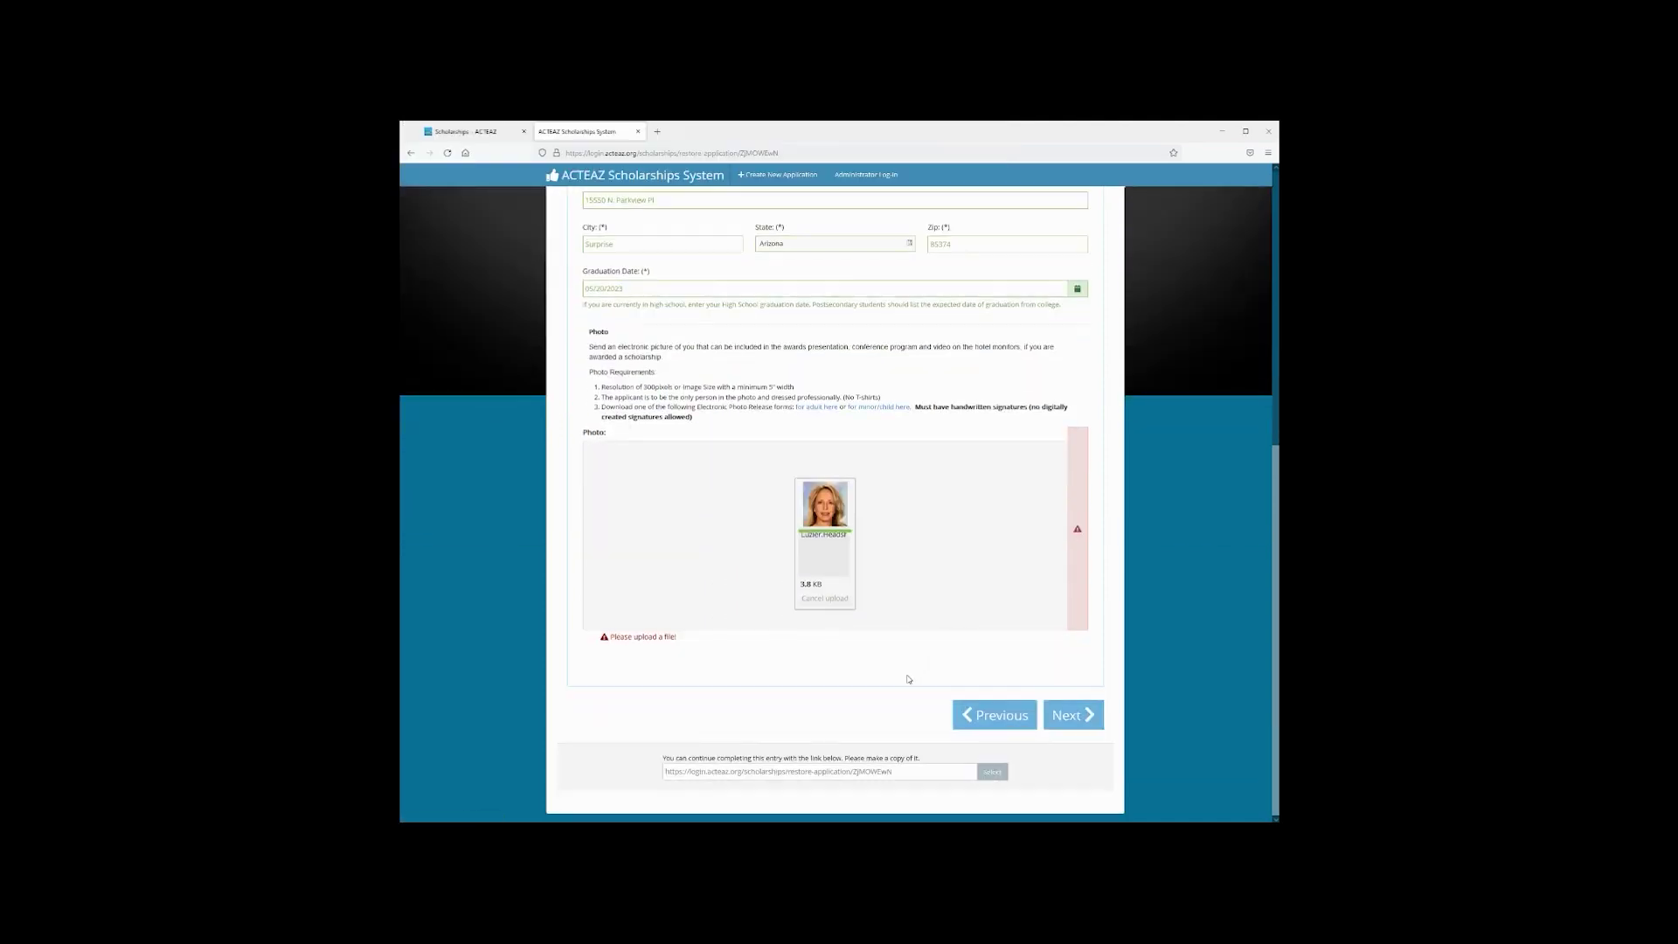
Acknowledge the one-field warning, recheck the Photo section, and advance to step 4, Education
click(1066, 713)
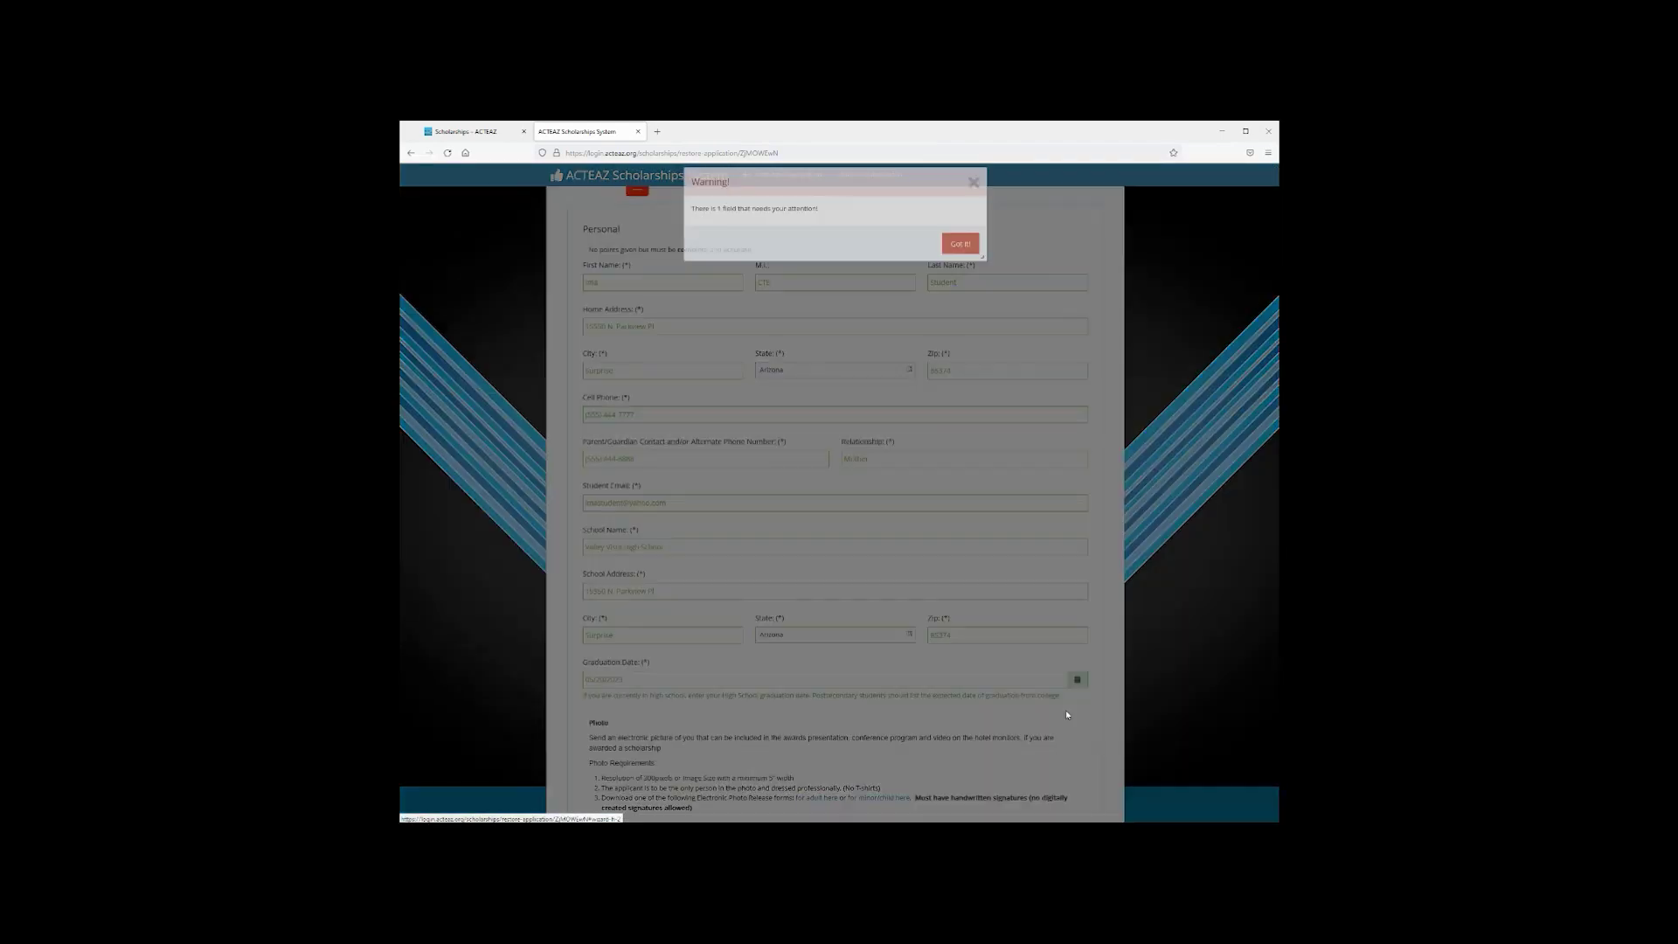
click(961, 255)
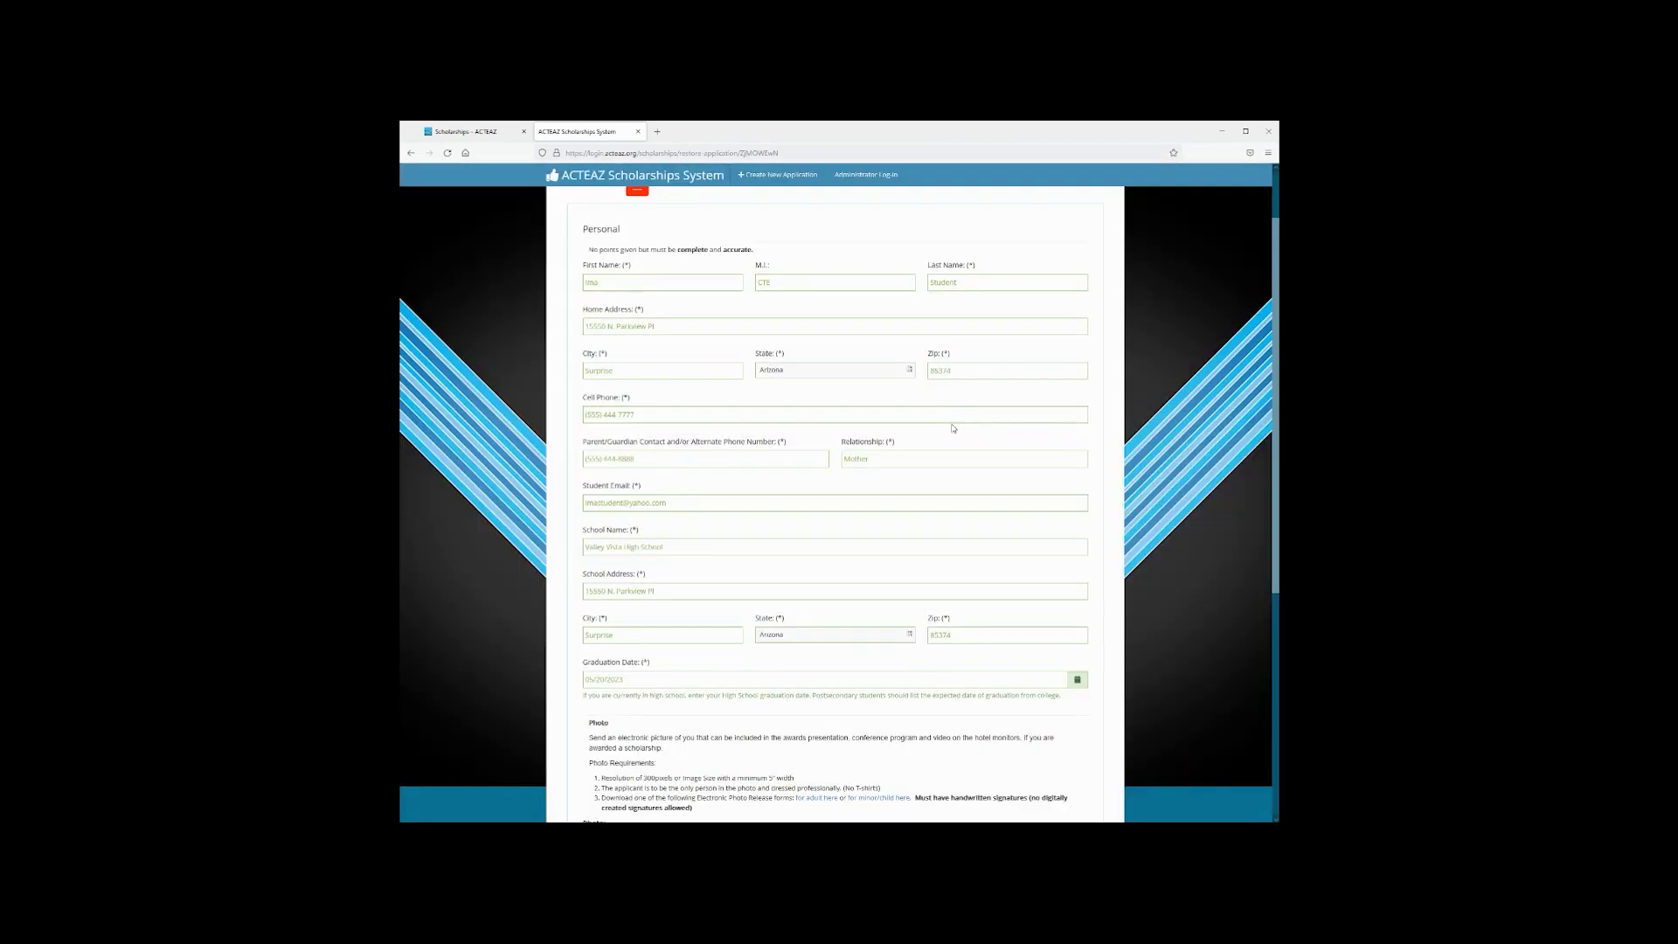
scroll(949, 429, up, 2)
scroll(949, 428, down, 10)
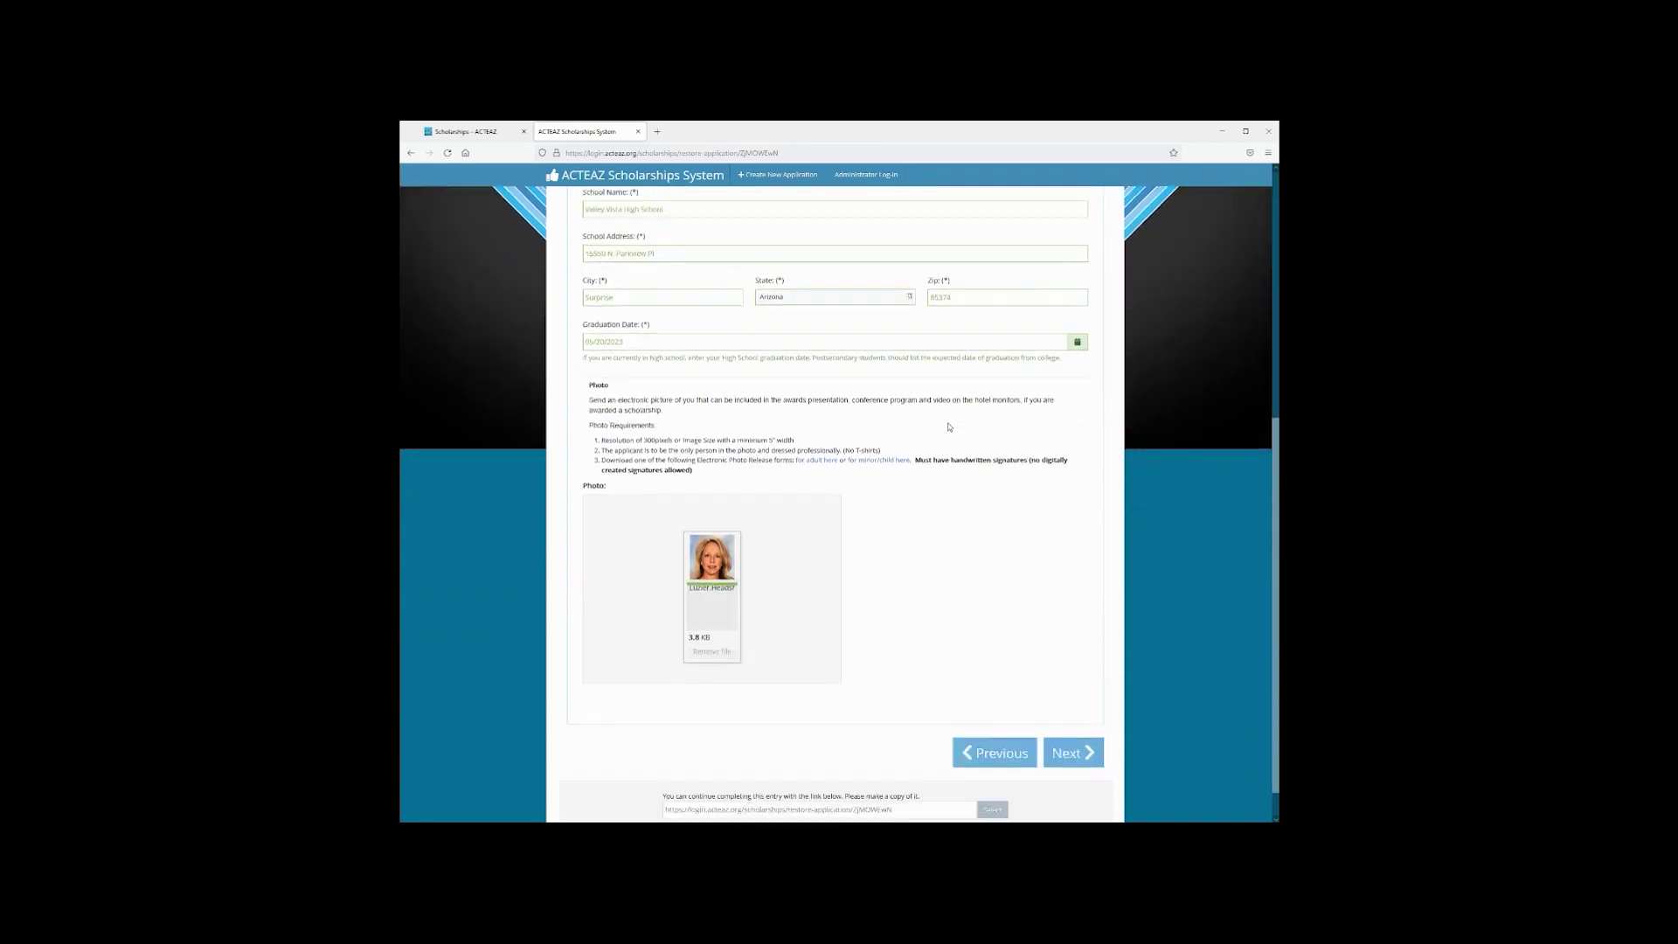
scroll(943, 533, up, 10)
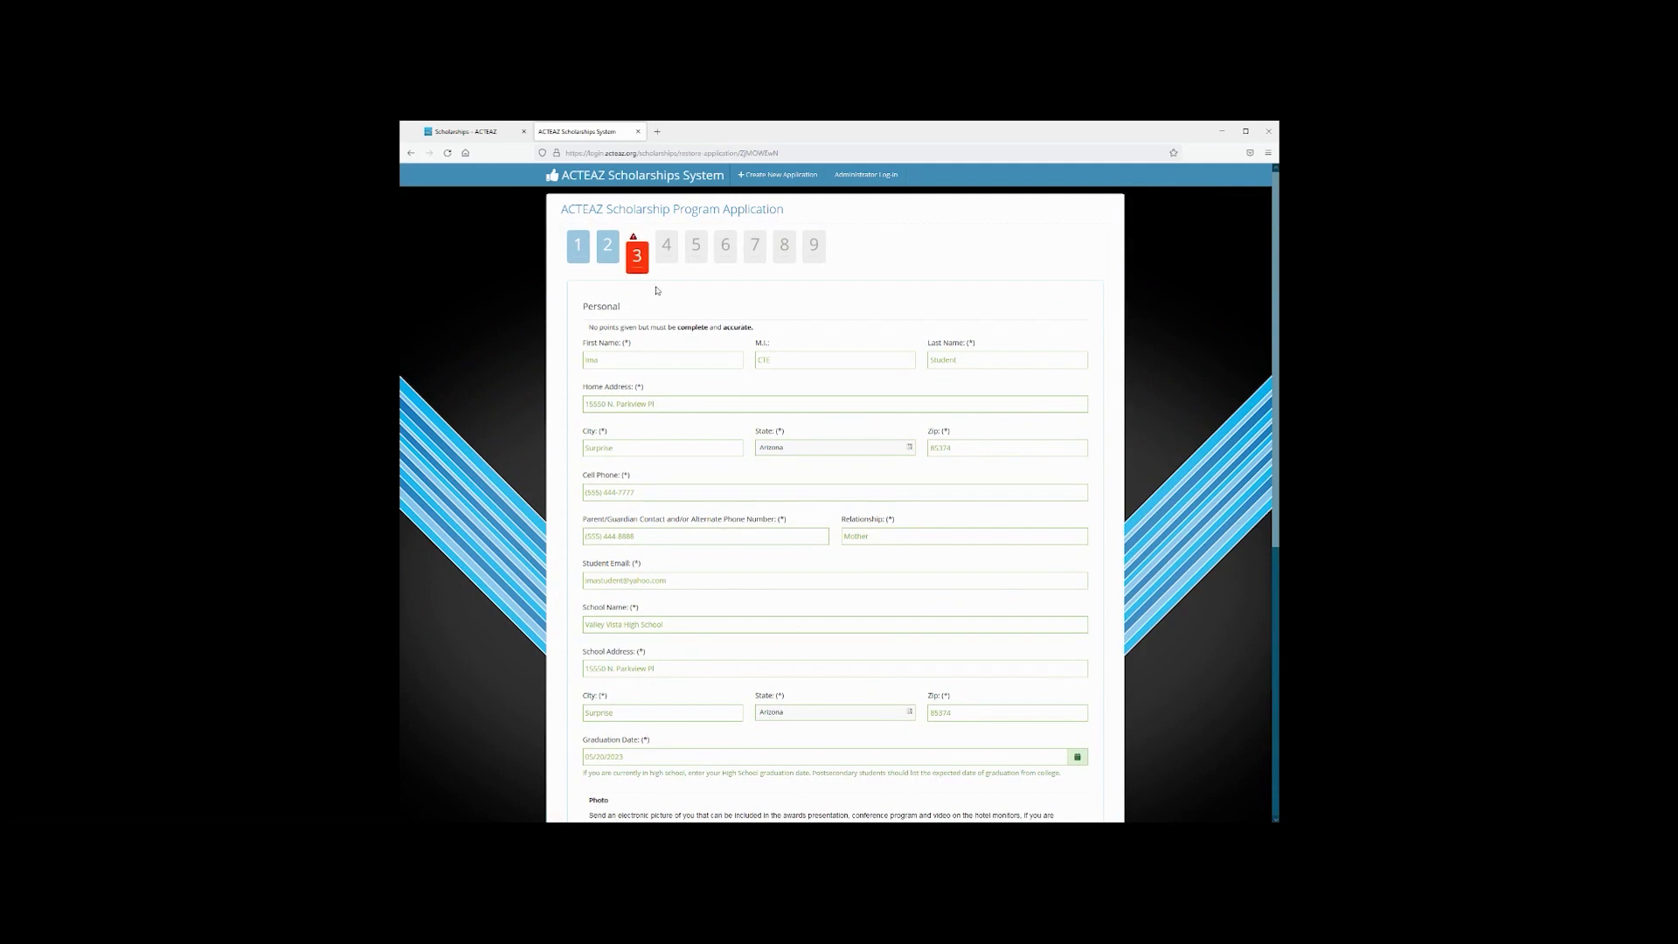
scroll(712, 474, down, 10)
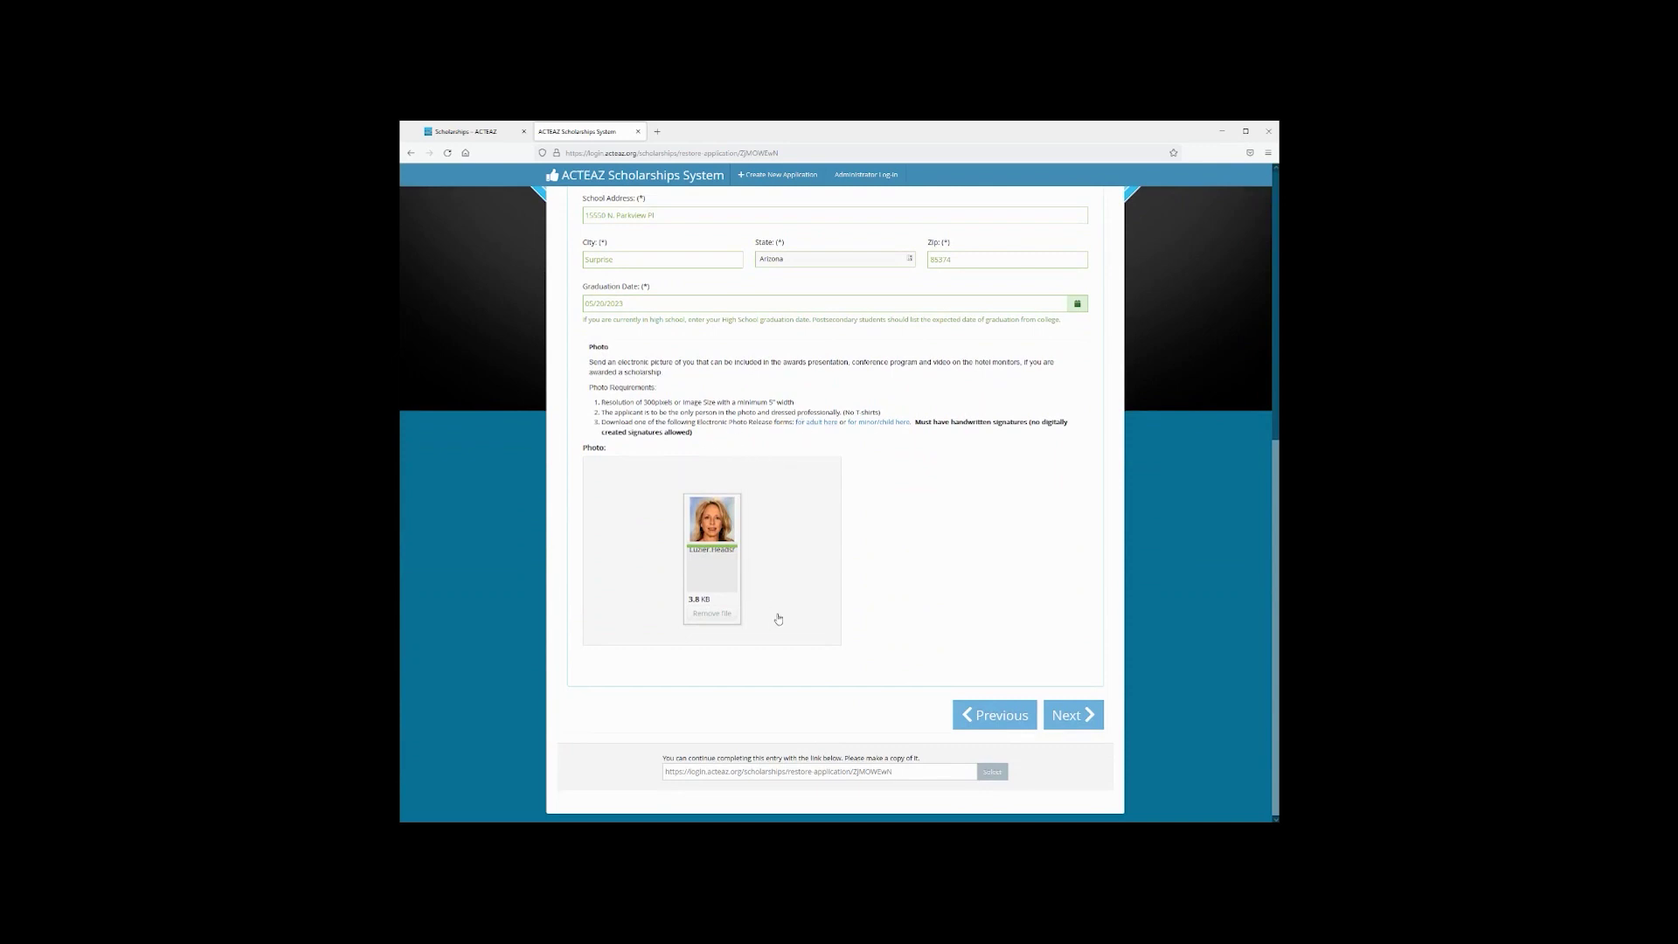
click(1077, 717)
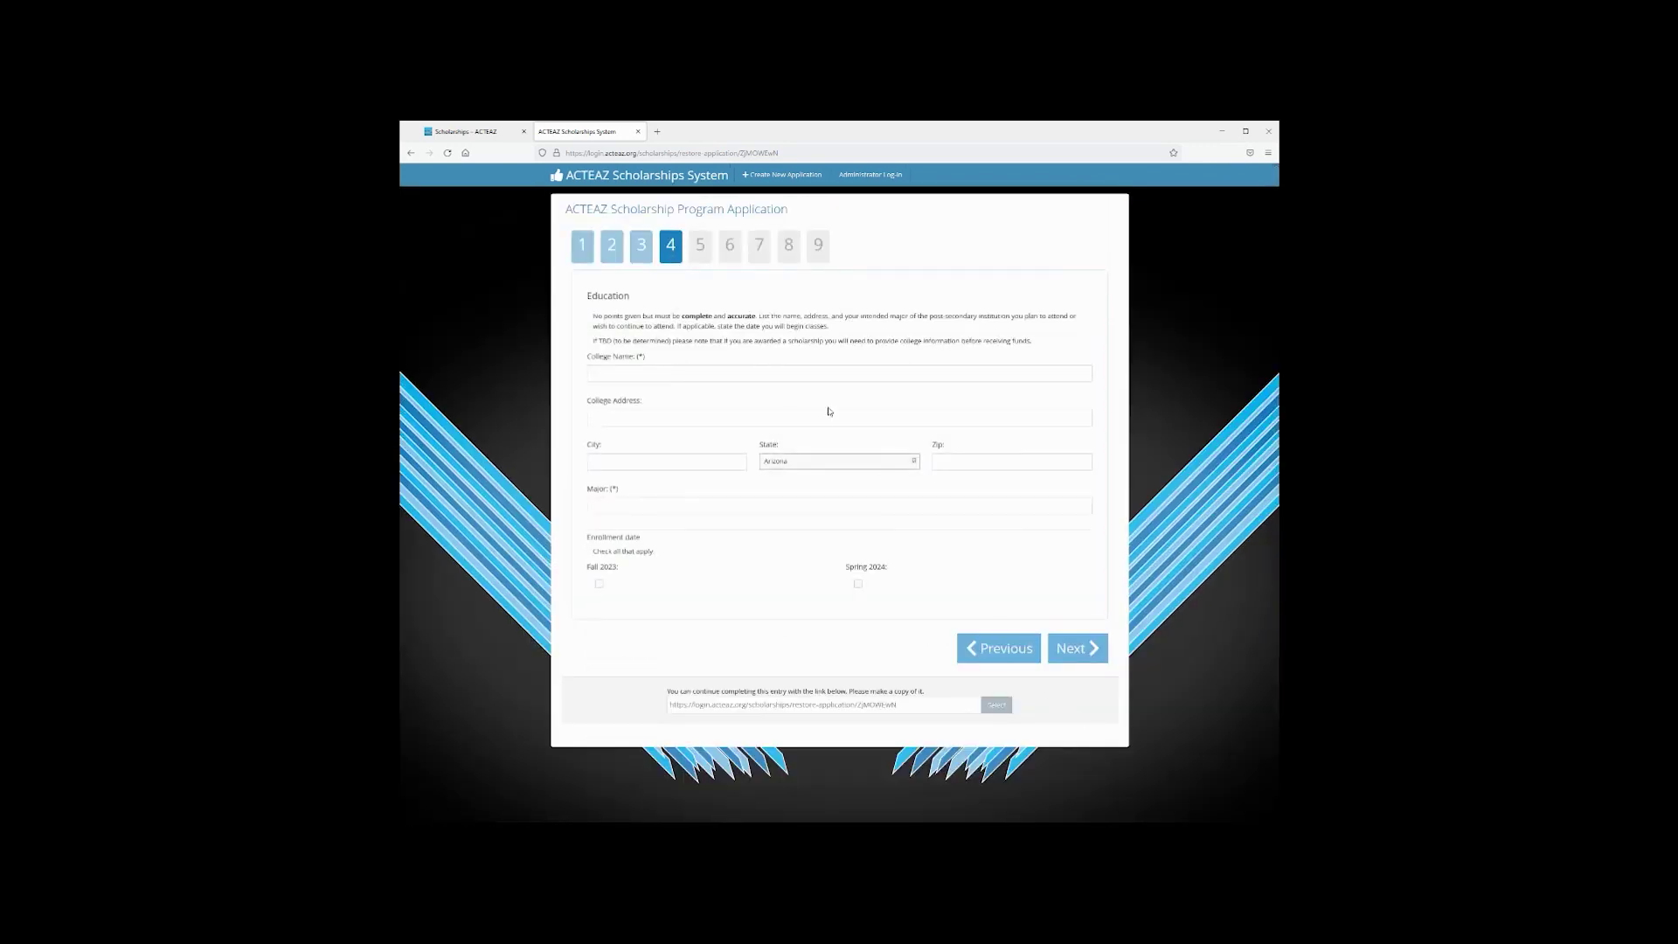
Enter University of Arizona in Tucson with an Education major, tick Fall 2023, and advance to CTE Classes
click(735, 372)
text(University o0f)
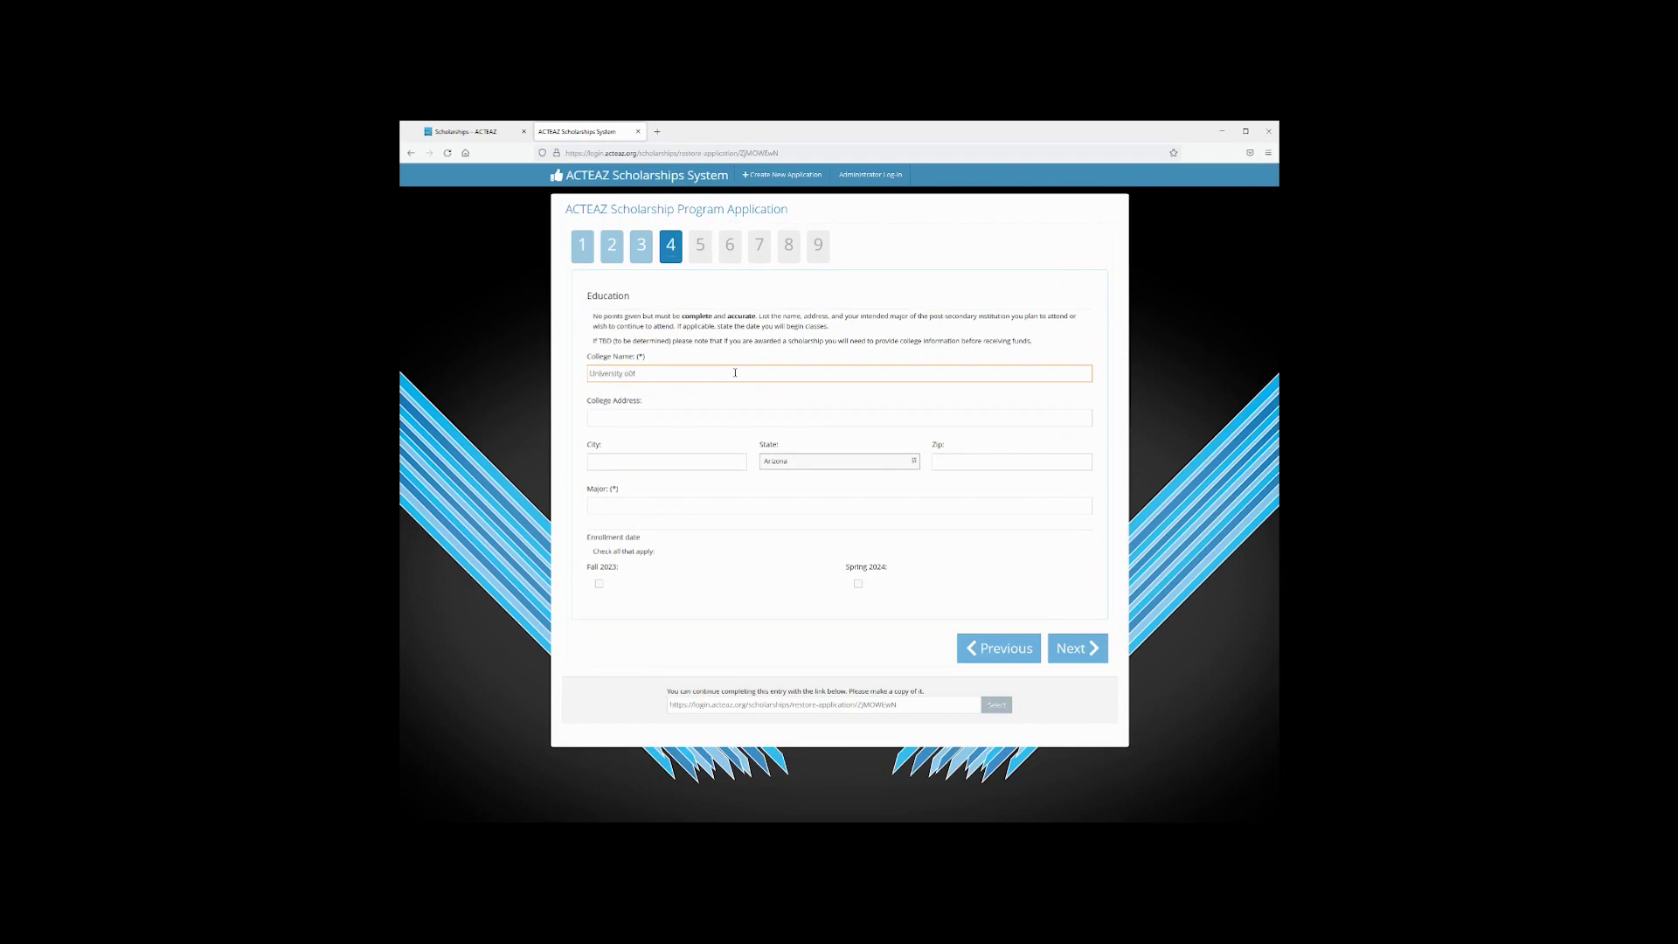
text( AAriz)
text(e)
key(Tab)
key(Tab)
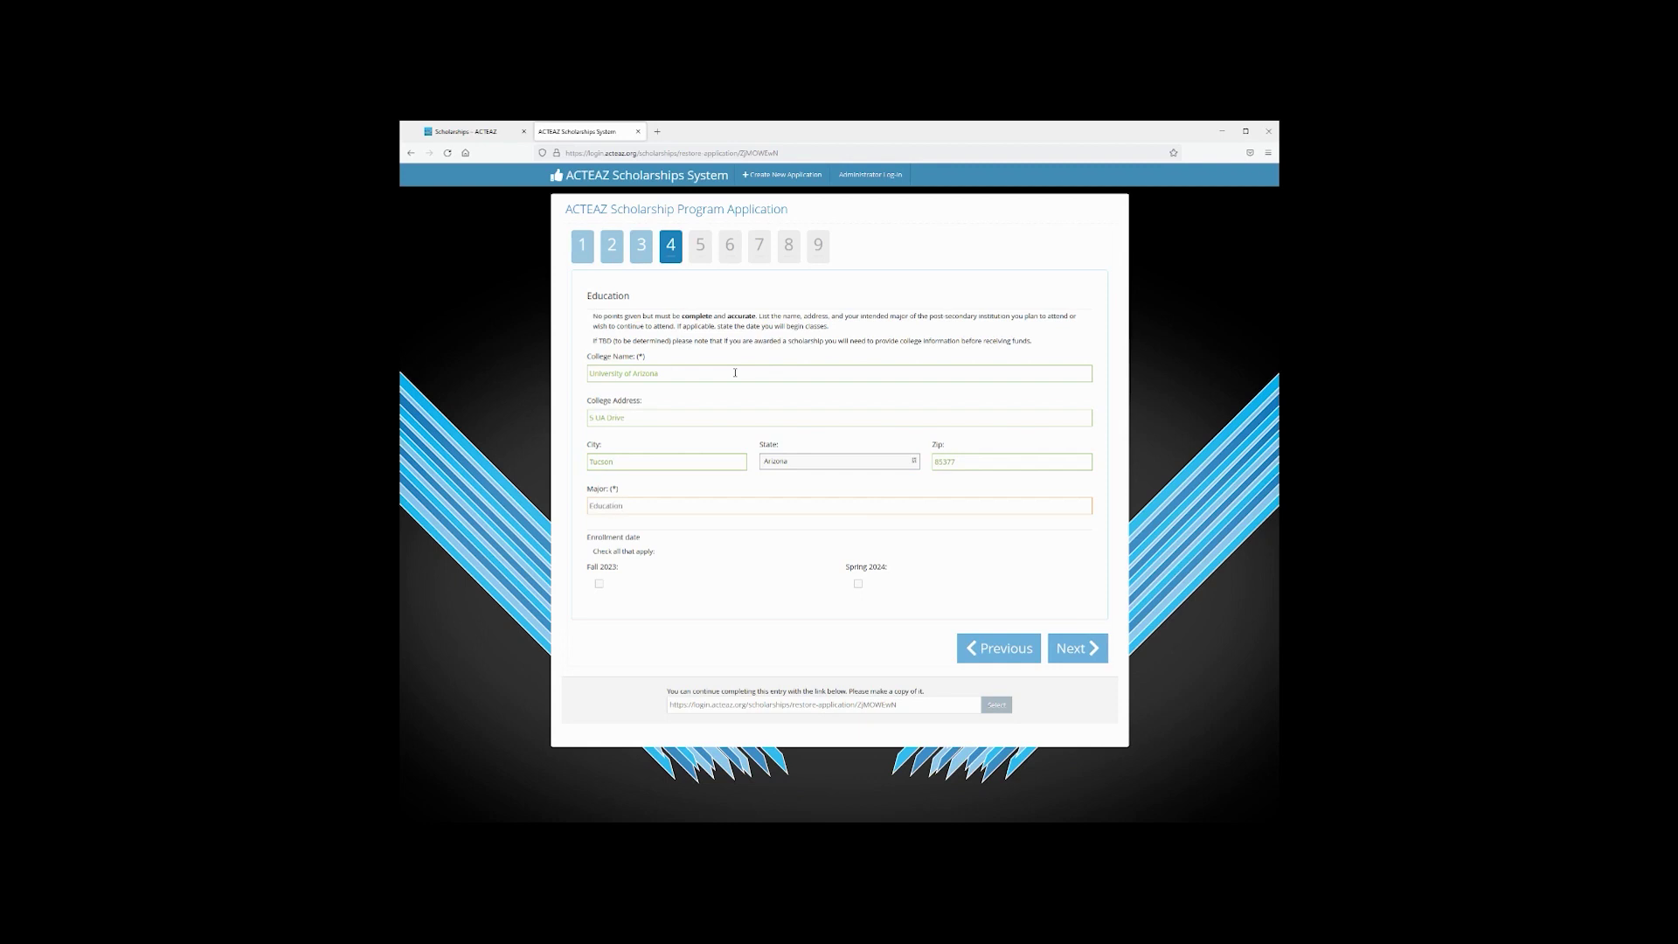
click(599, 583)
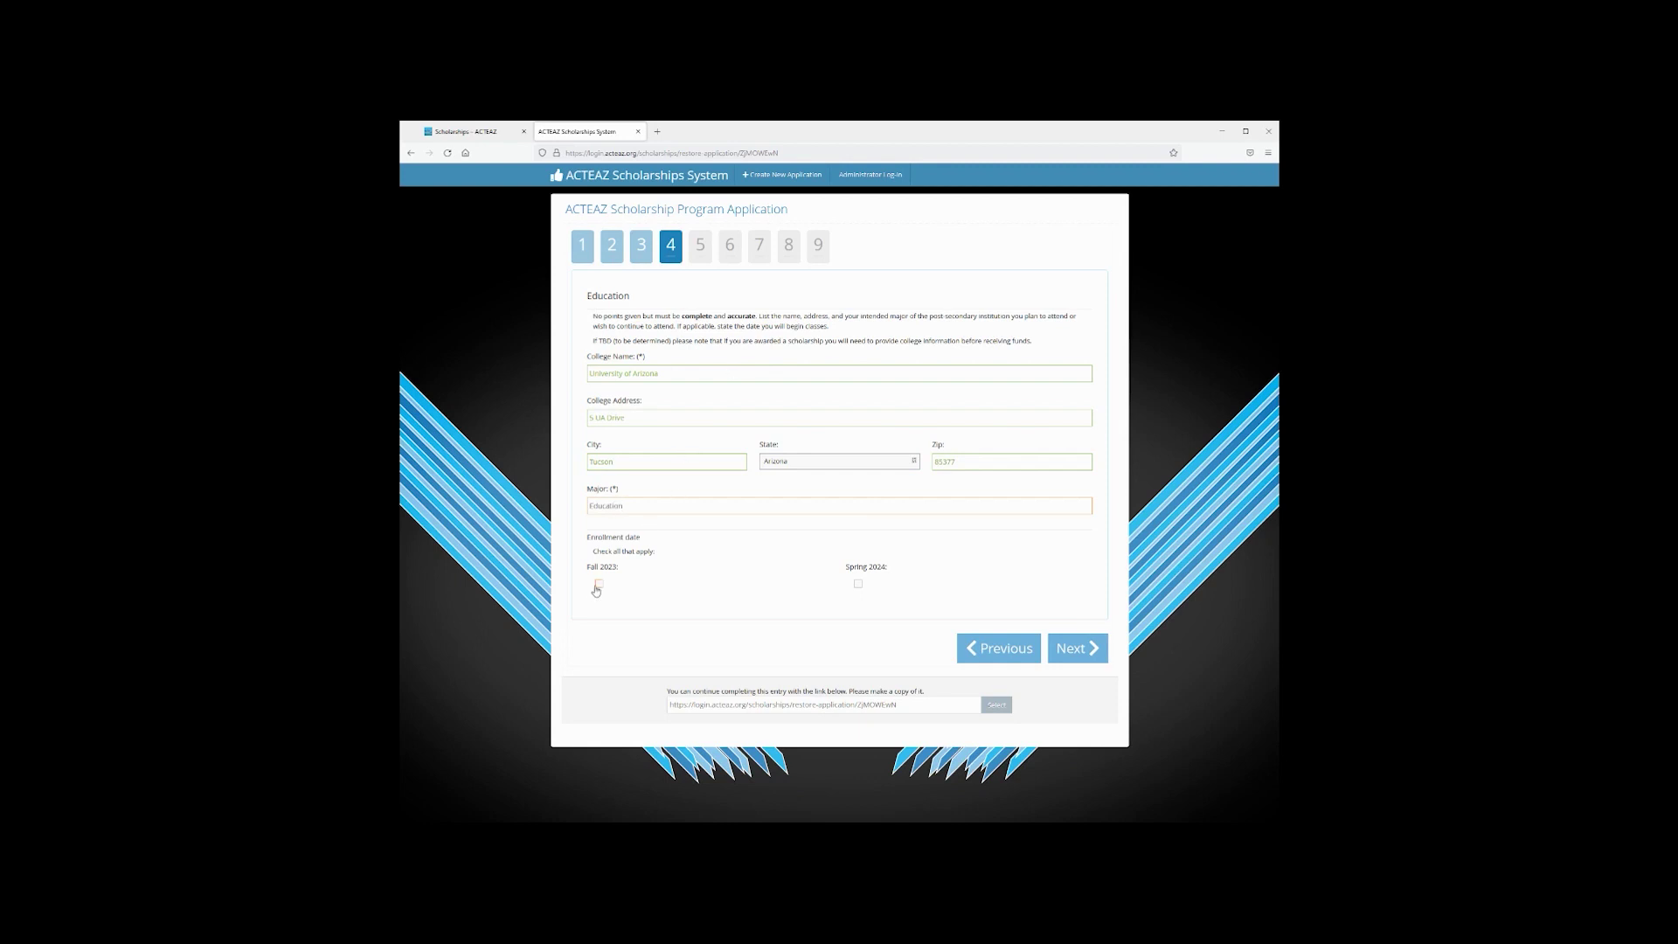
click(1071, 654)
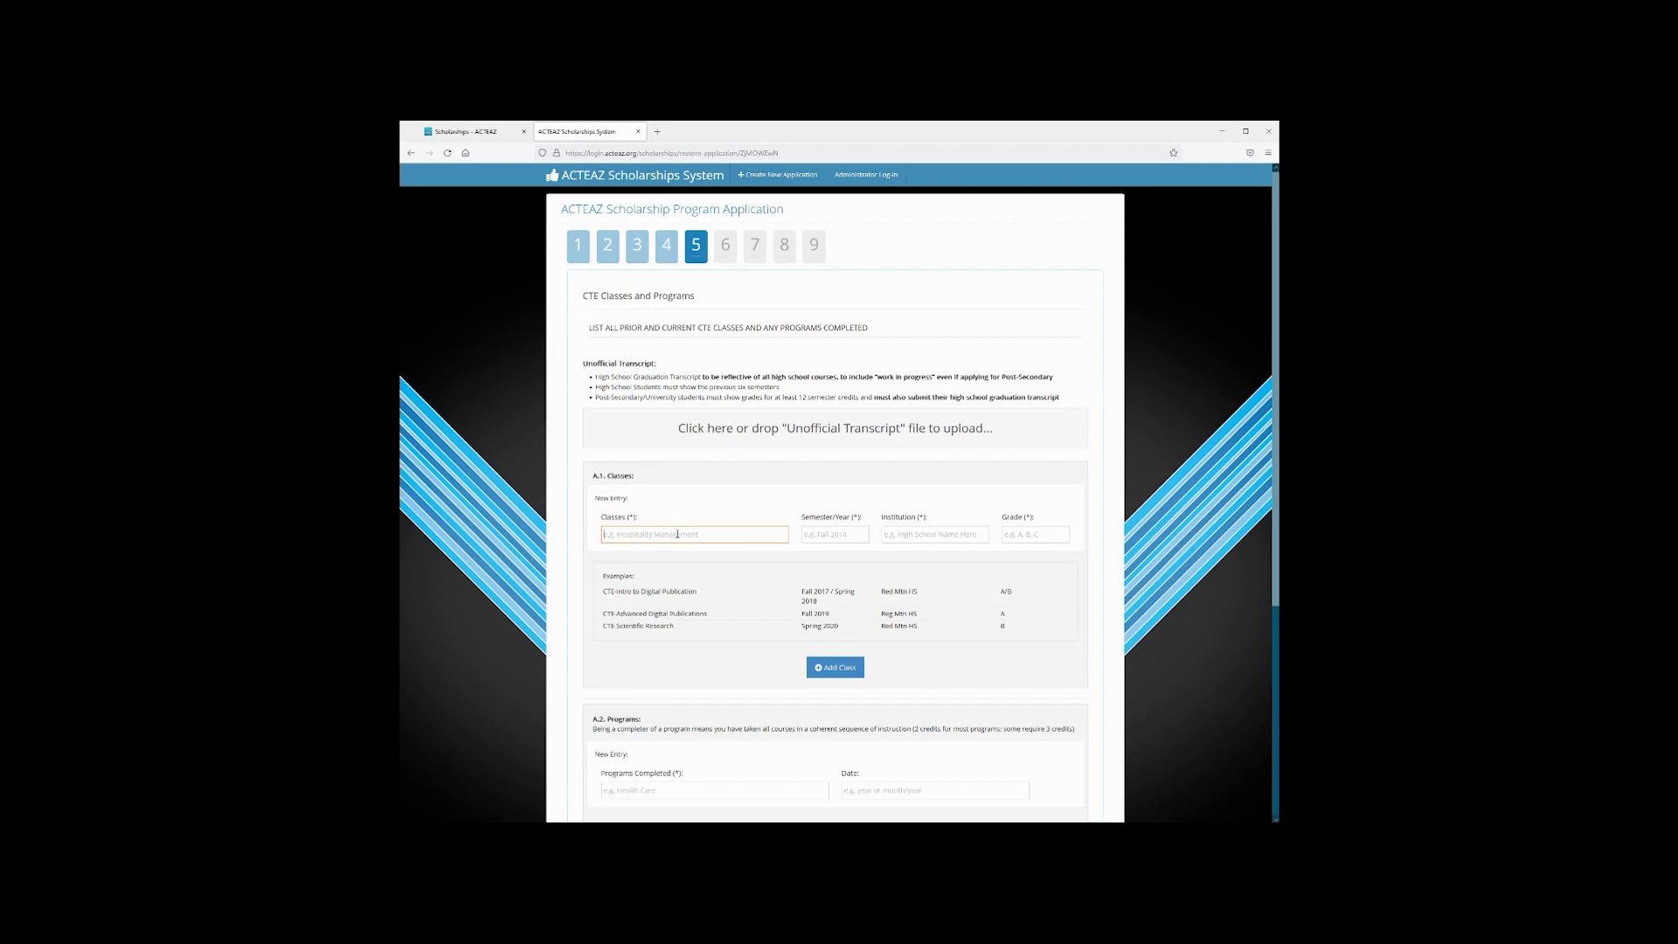
Add Education Rising (Fall 2020) and Education Rising II (Spring) at VVHS, each graded A
text(B)
text(ducation)
text(Fall 2020)
key(Tab)
text(V)
key(Tab)
click(826, 668)
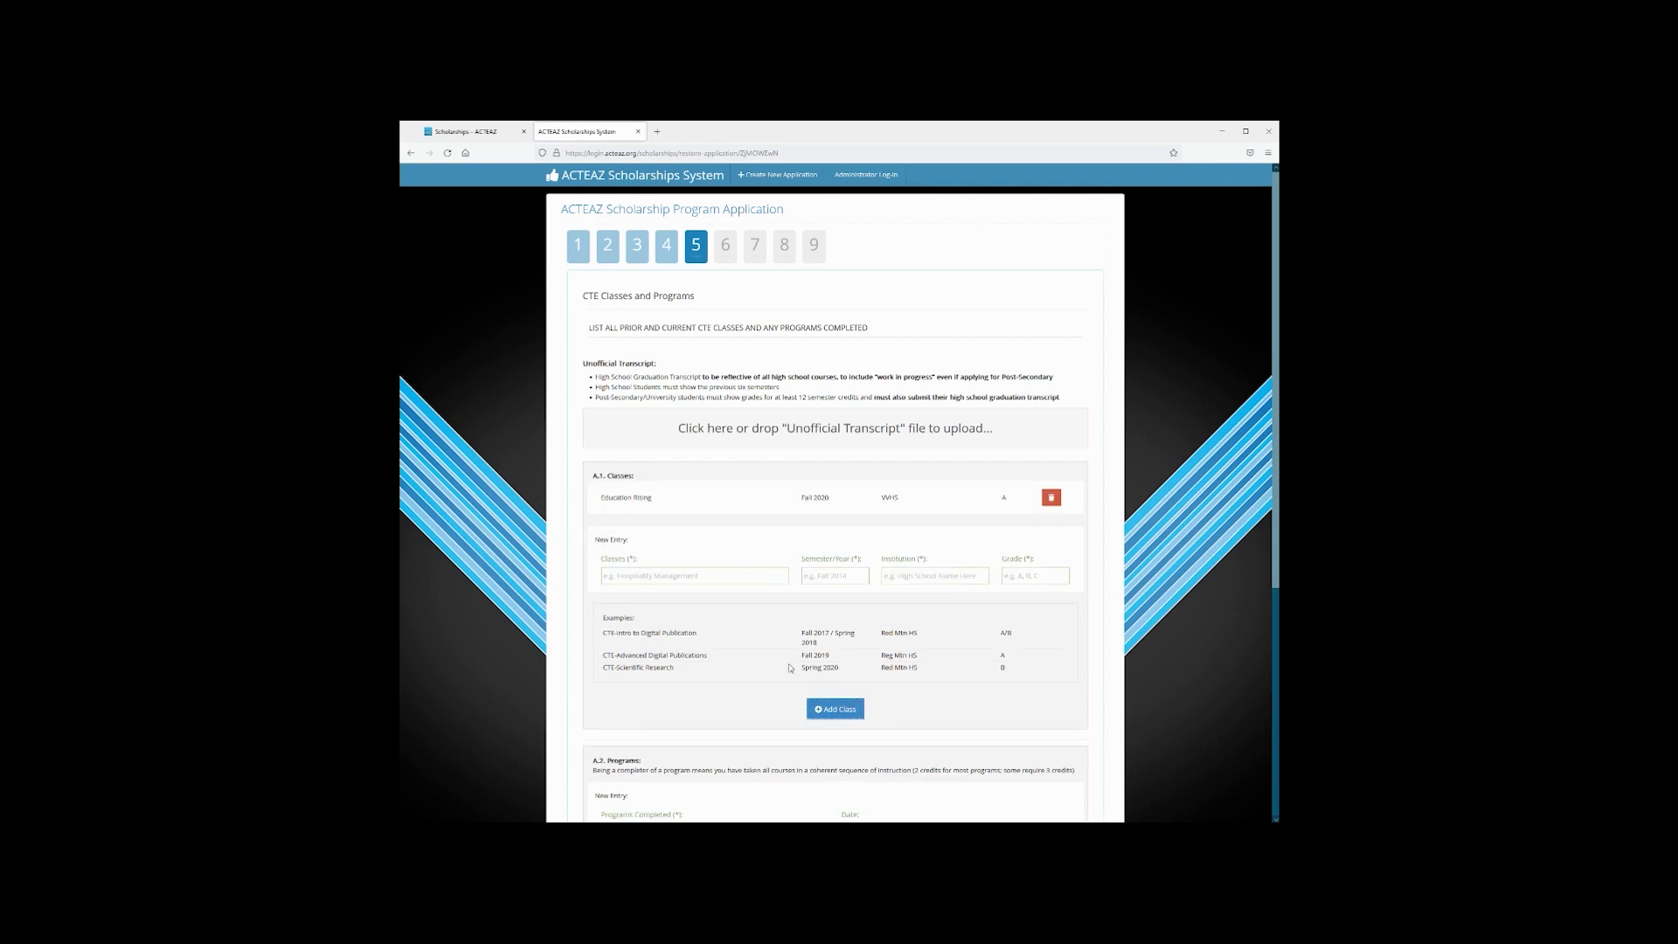
click(698, 578)
text(Educ)
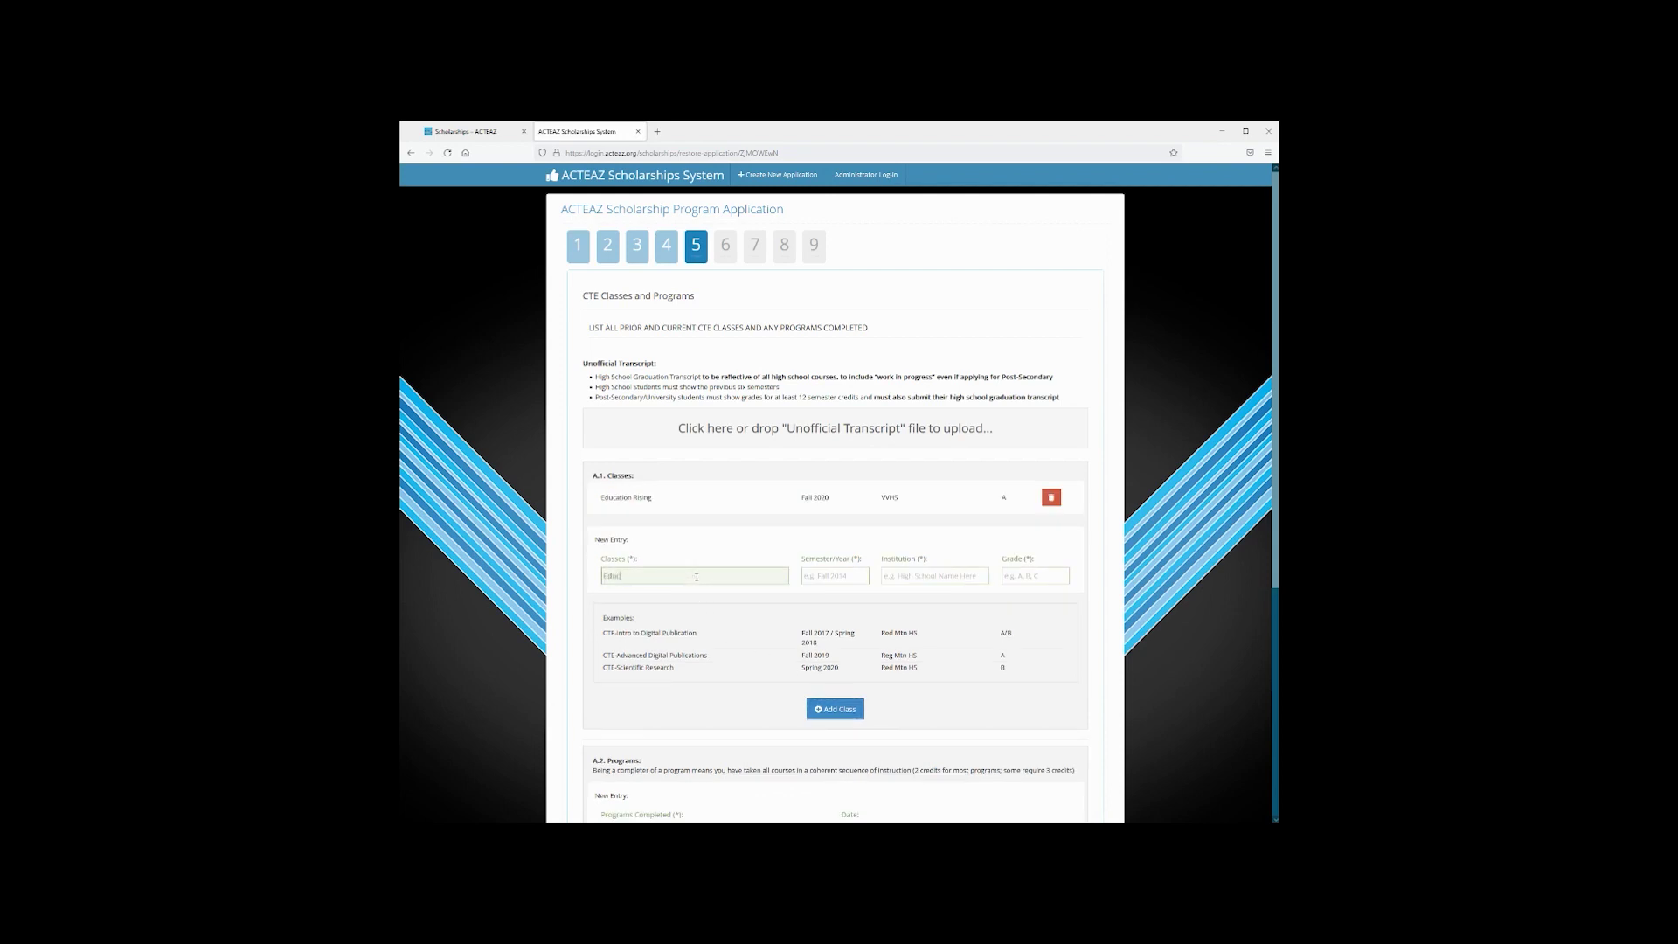
text(ation Rising II)
key(Tab)
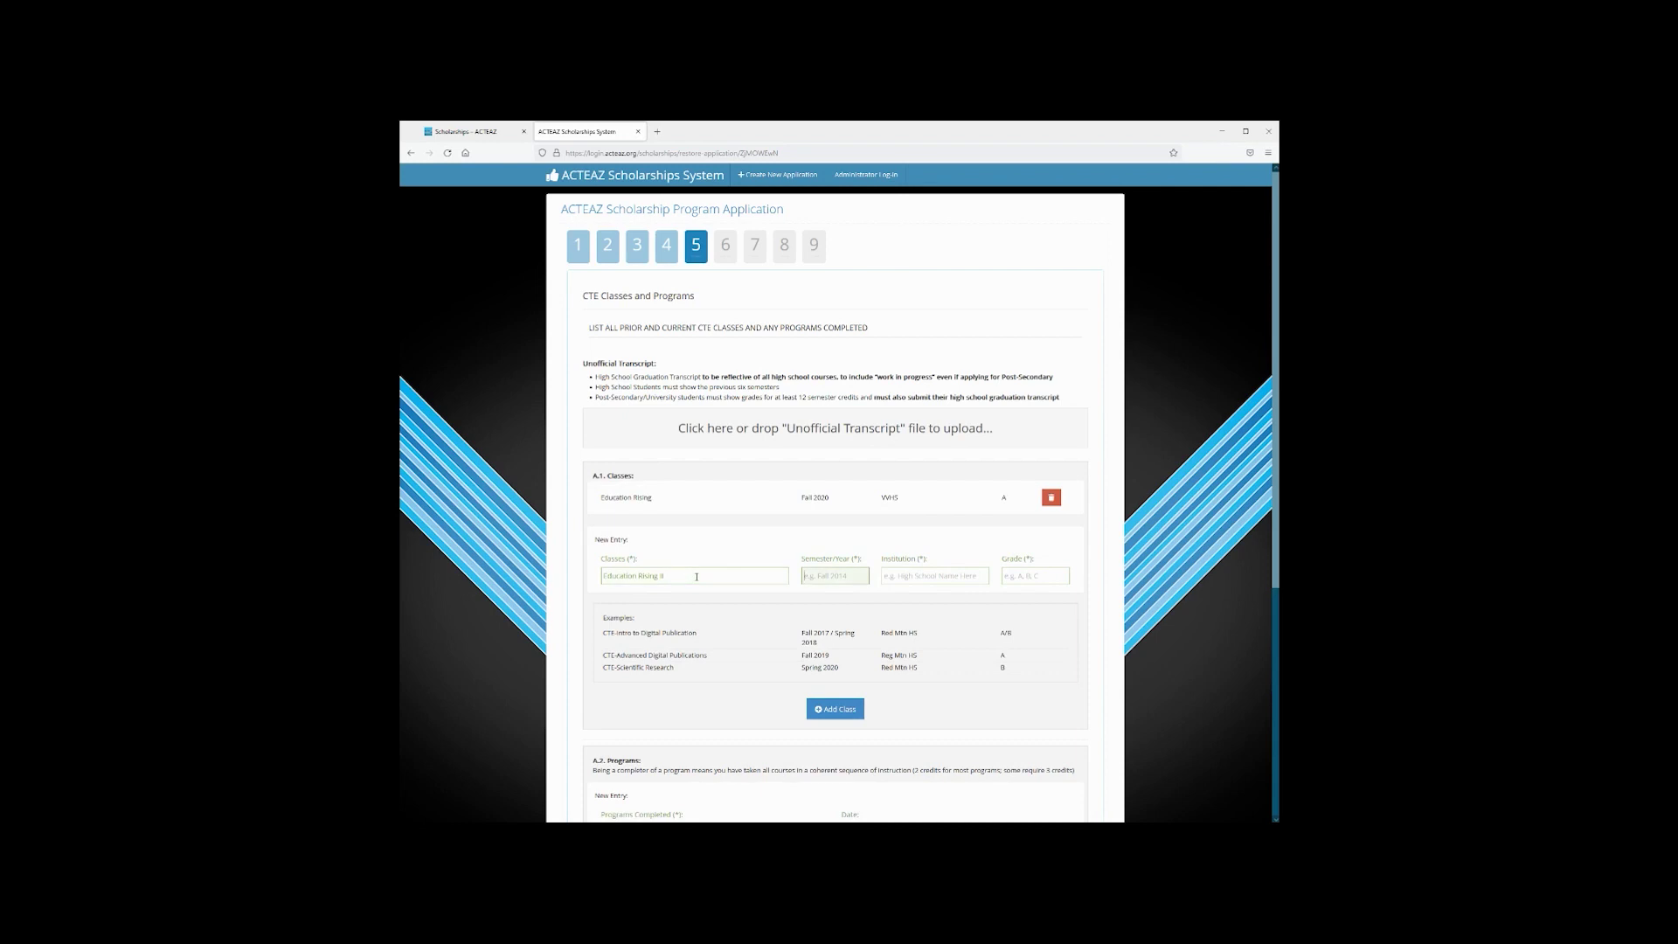
text(Spring 2021)
key(Tab)
text(VV)
key(Tab)
text(A)
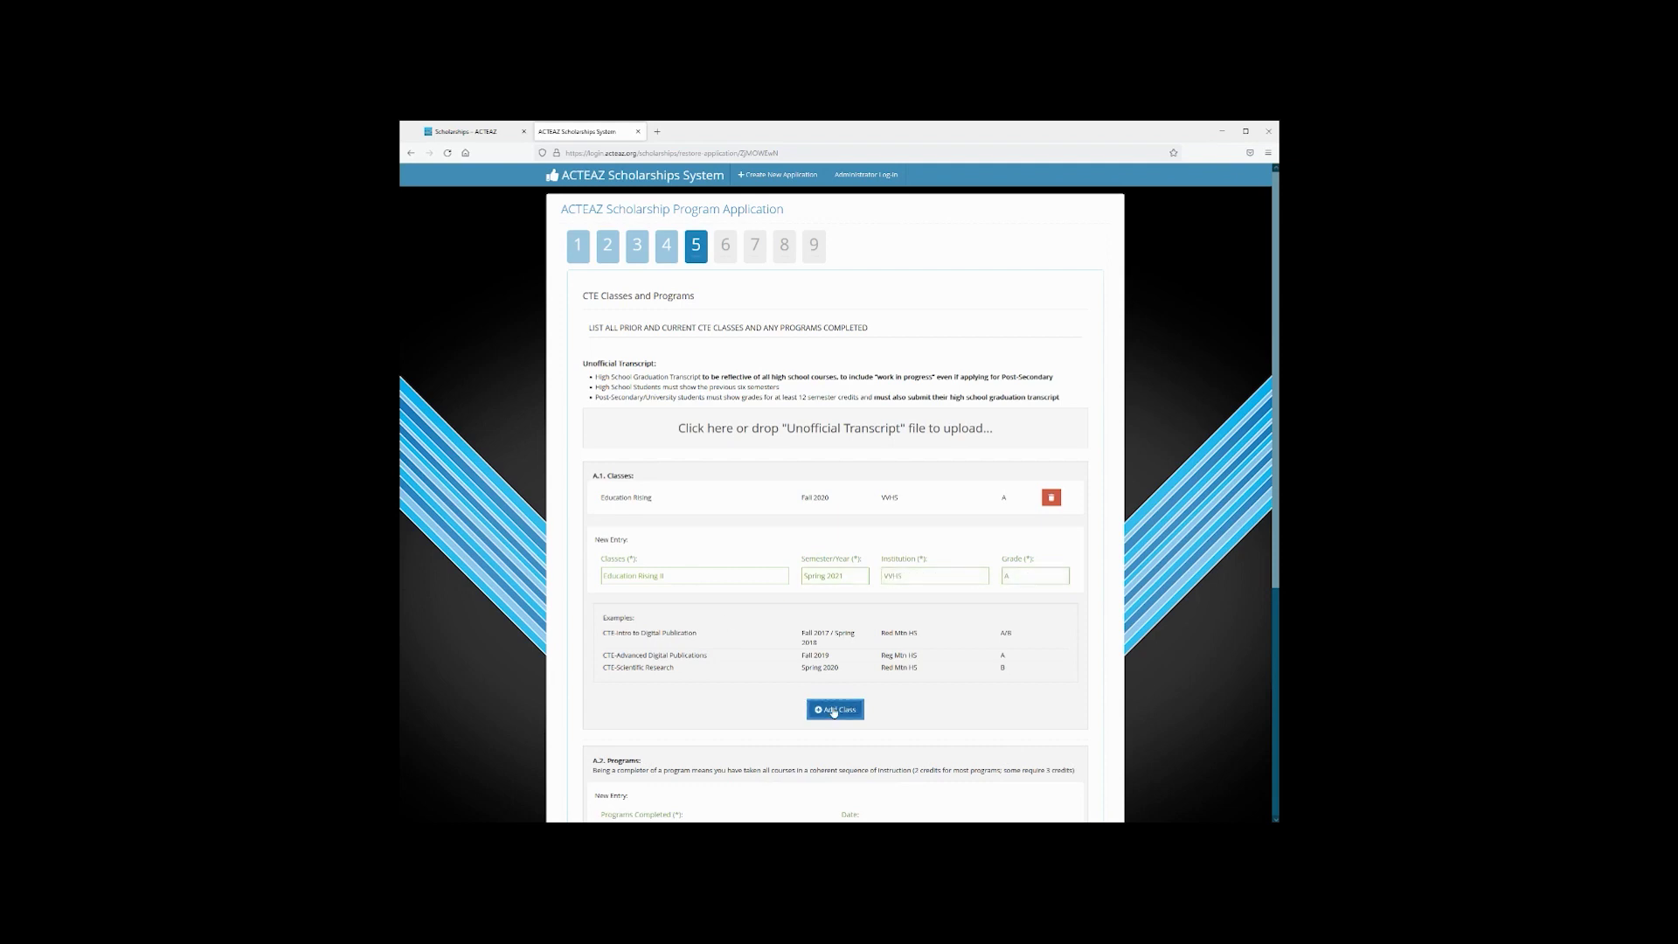
click(834, 709)
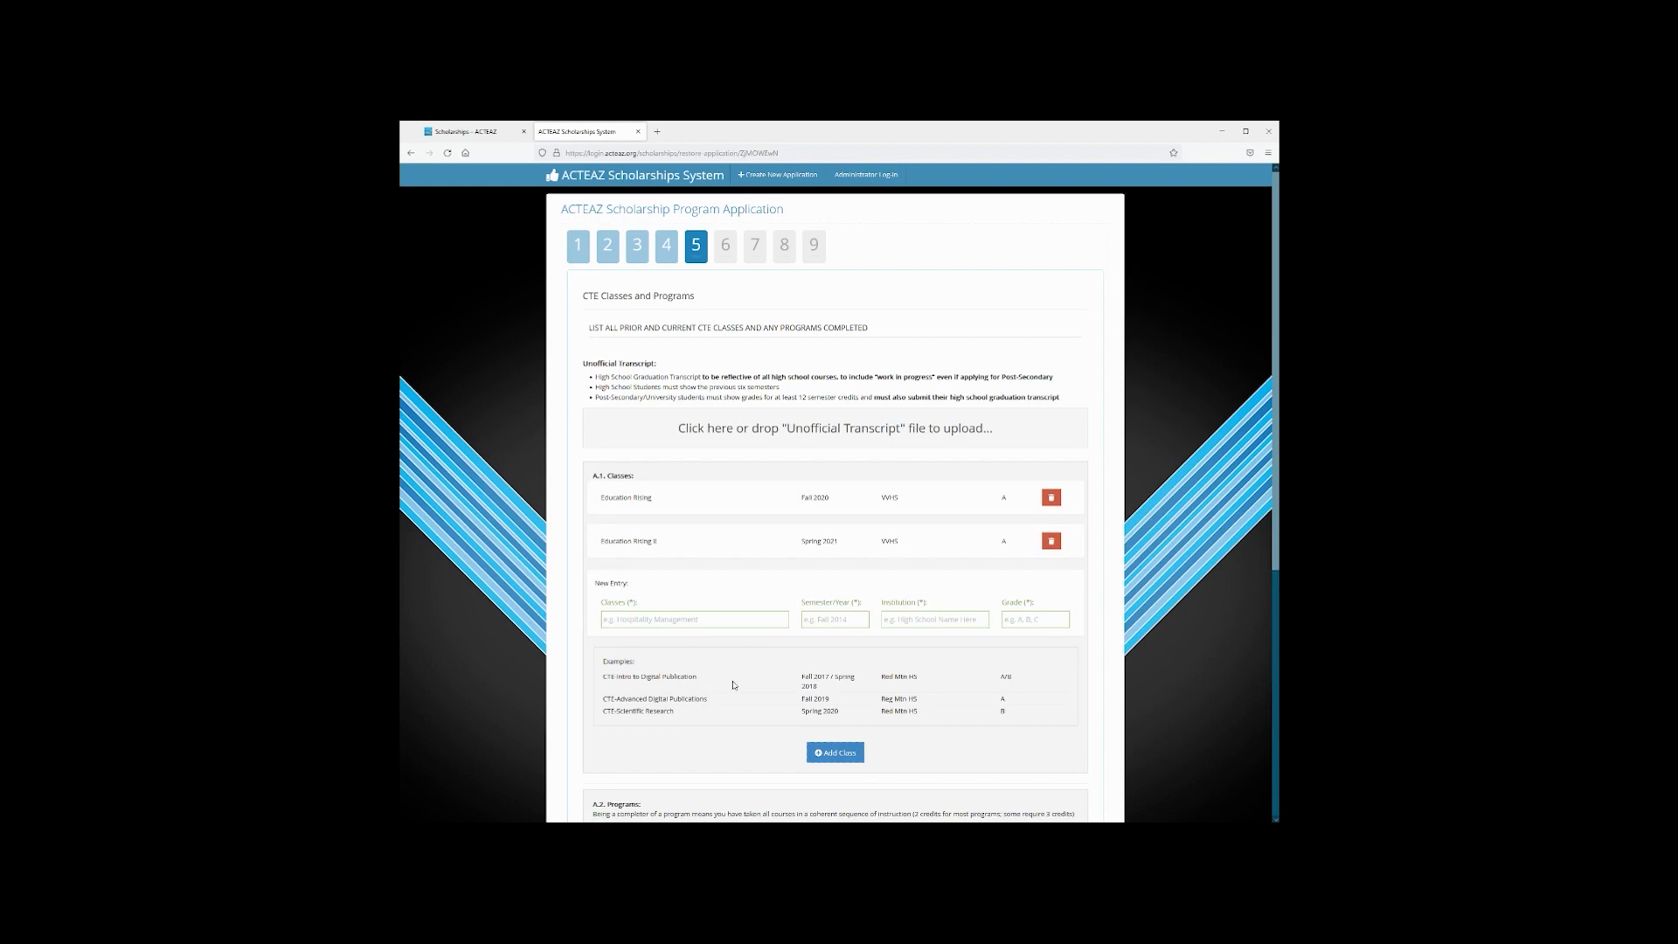
Add Education Rising III and Education Rising IV (Spring 2022) at VVHS, each graded A
scroll(734, 684, down, 1)
click(698, 518)
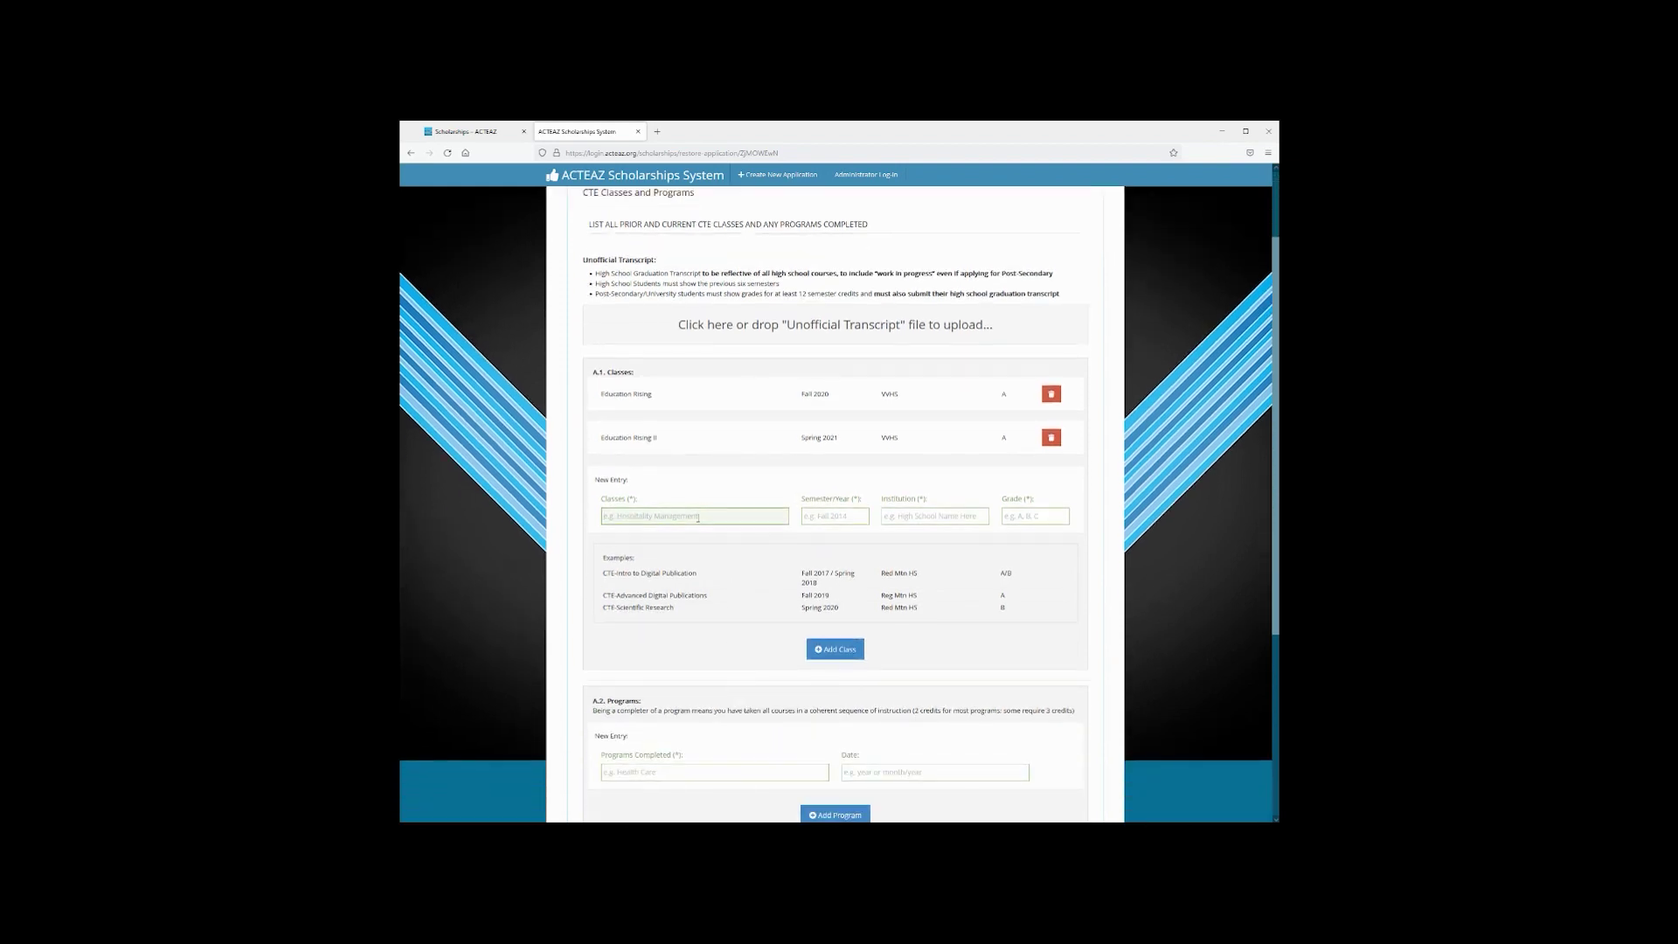
text(Education Rising III)
key(Tab)
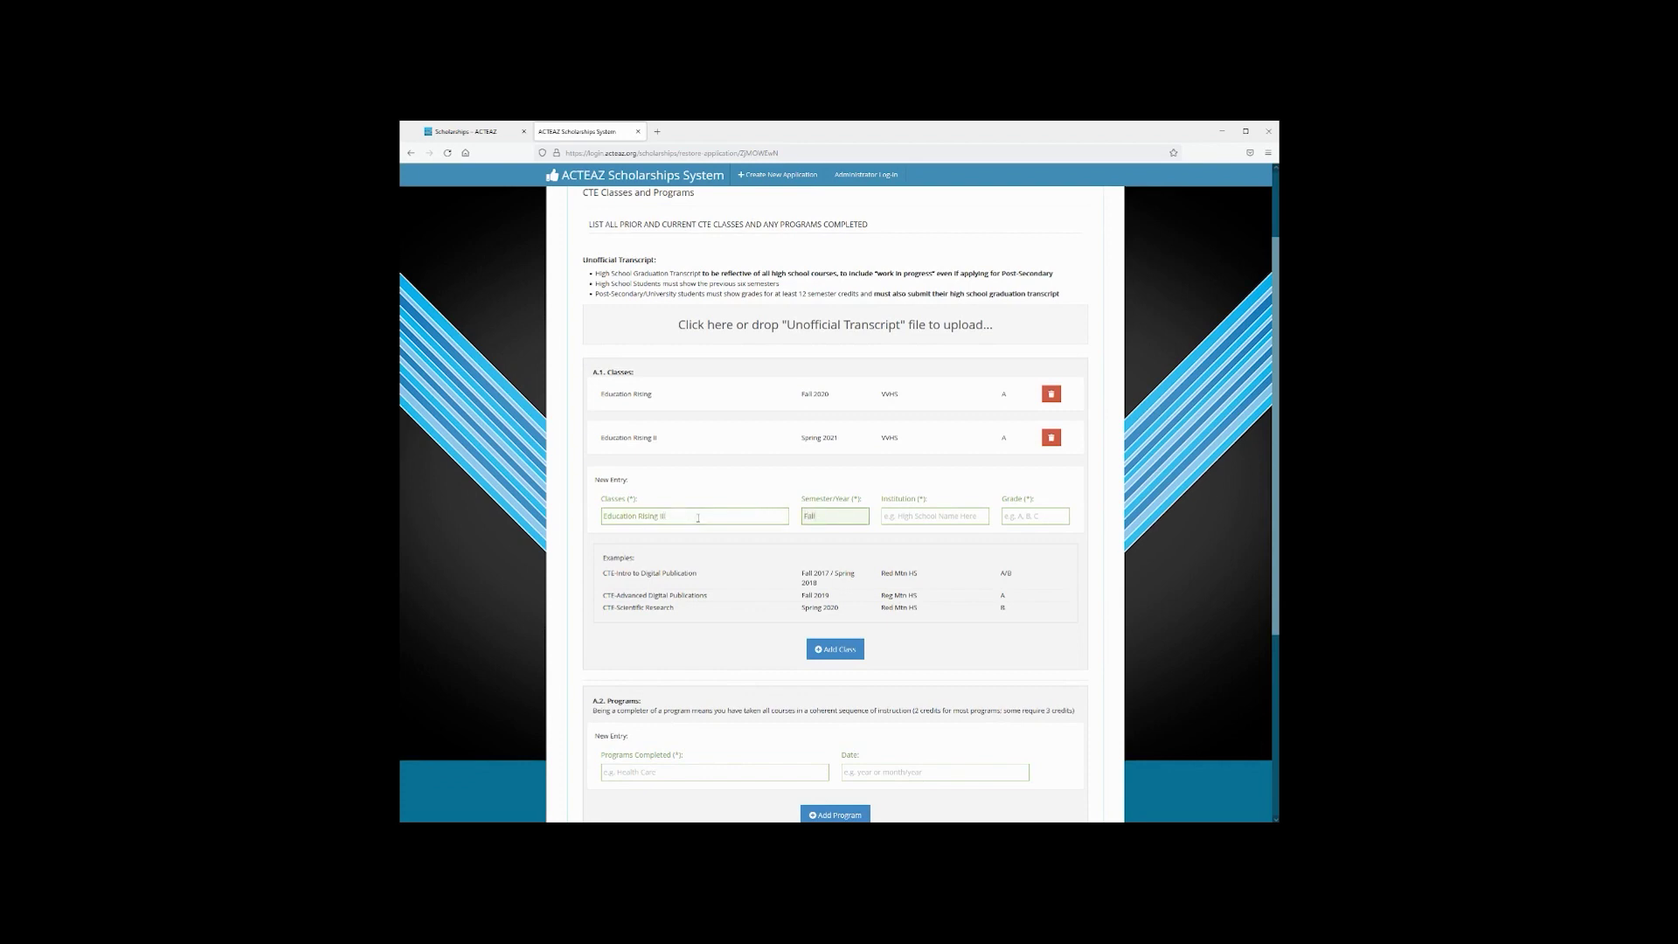
key(Tab)
text(VVHS)
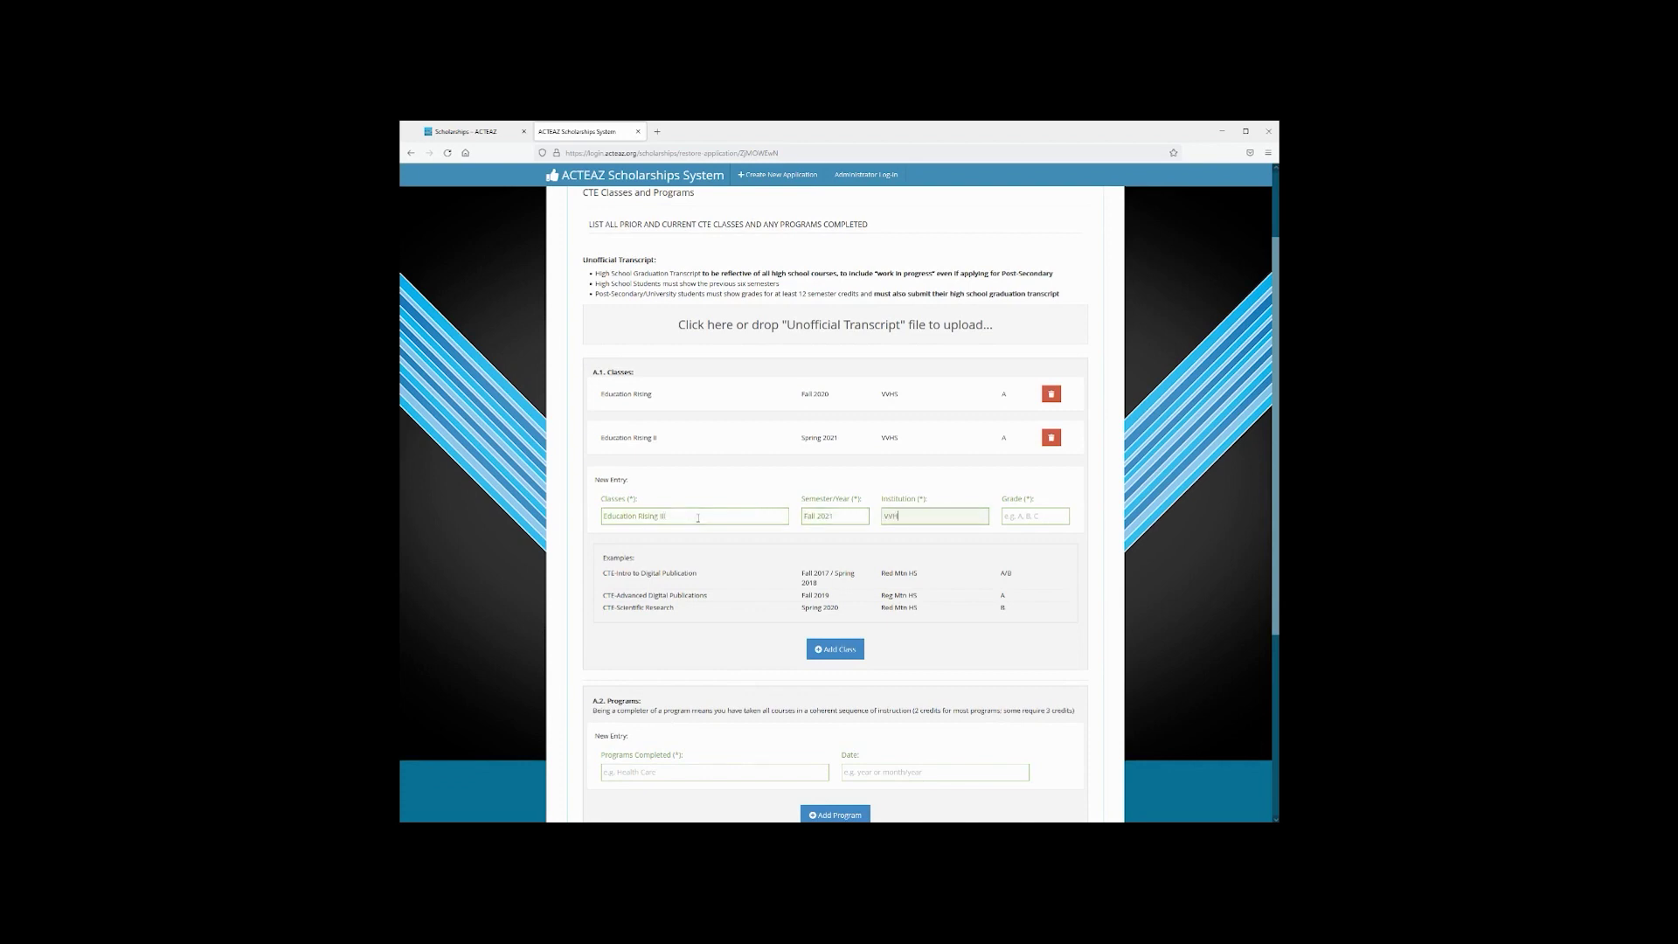
key(Tab)
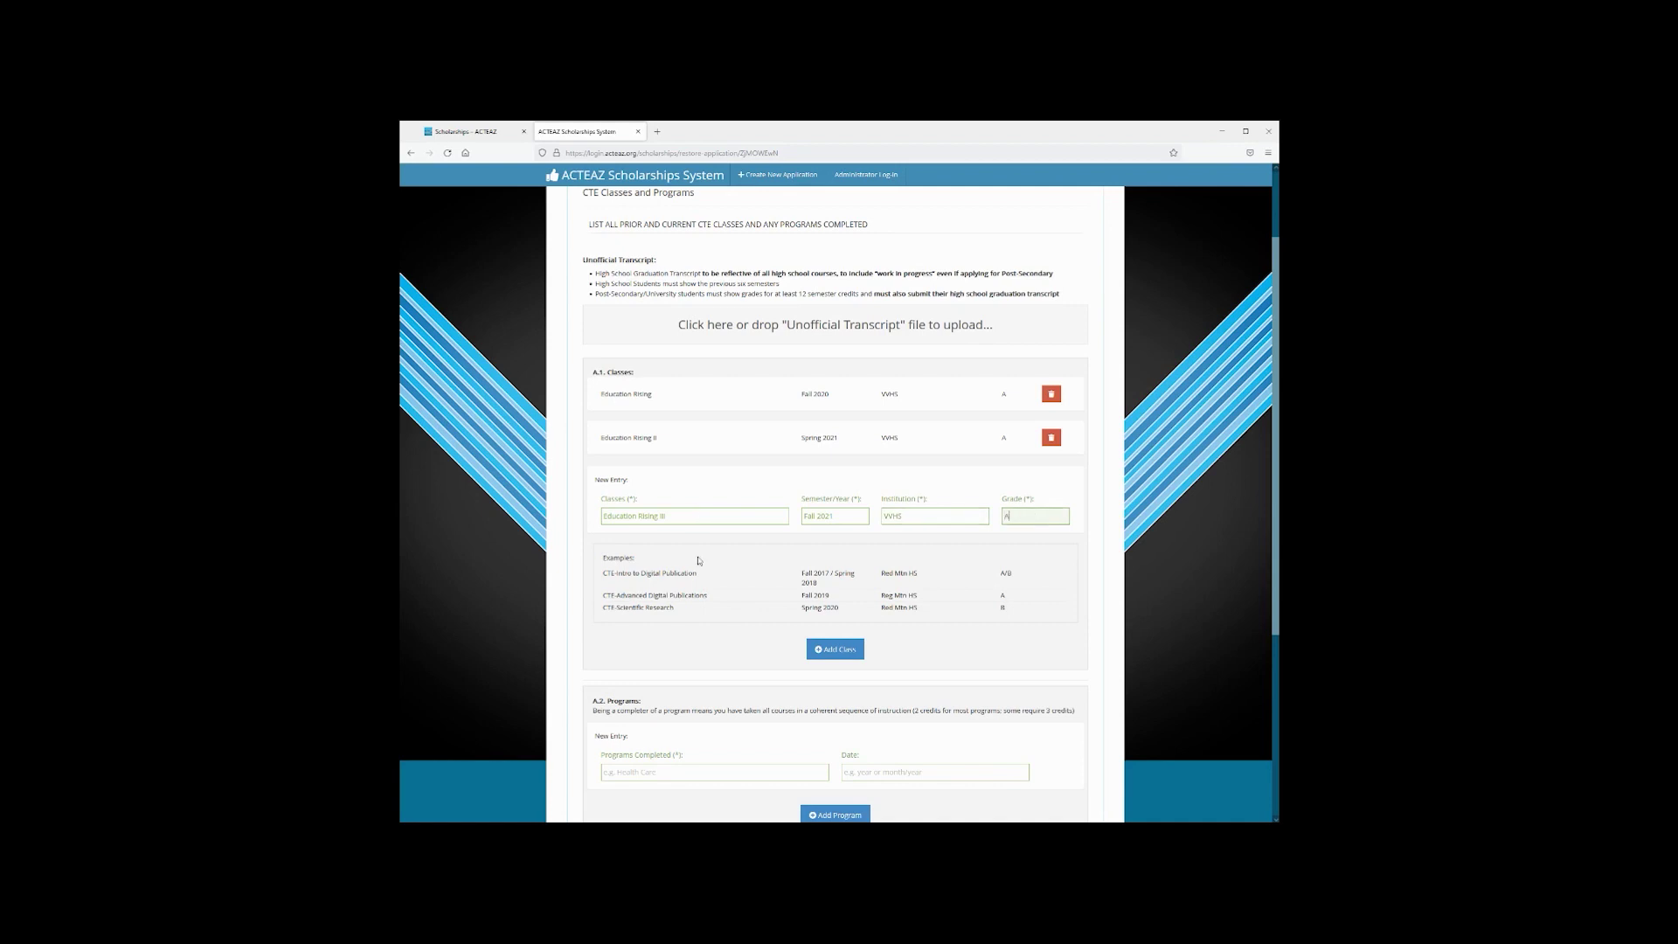
text(A)
click(825, 648)
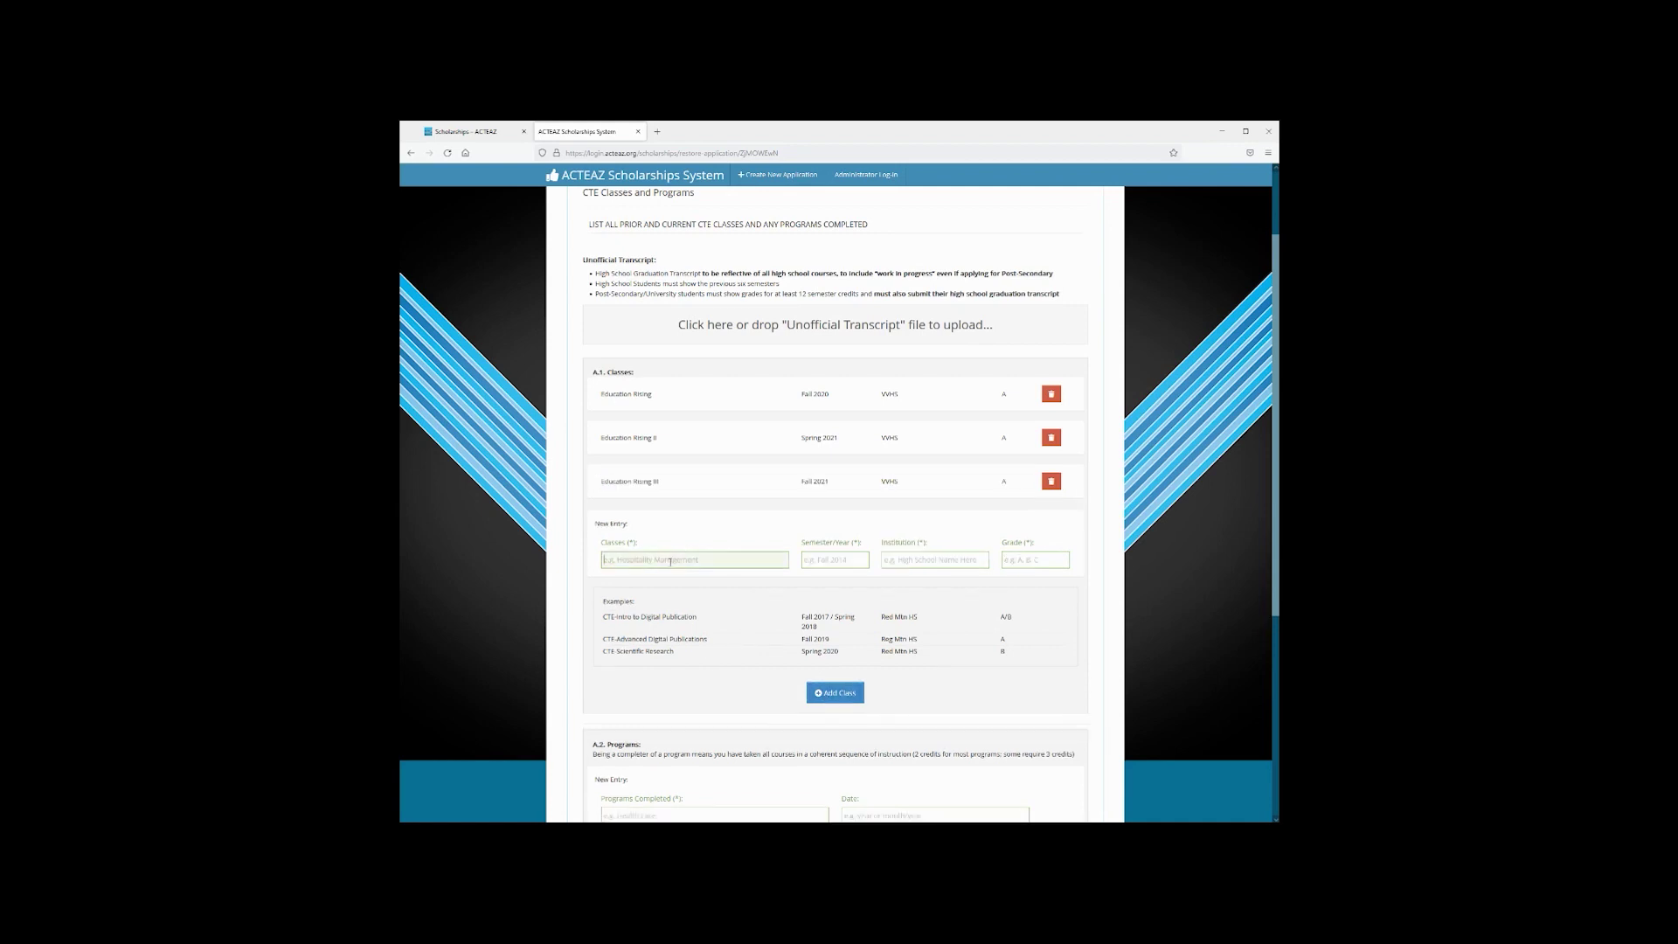
text(Education Rising IV)
key(Tab)
text(Sp)
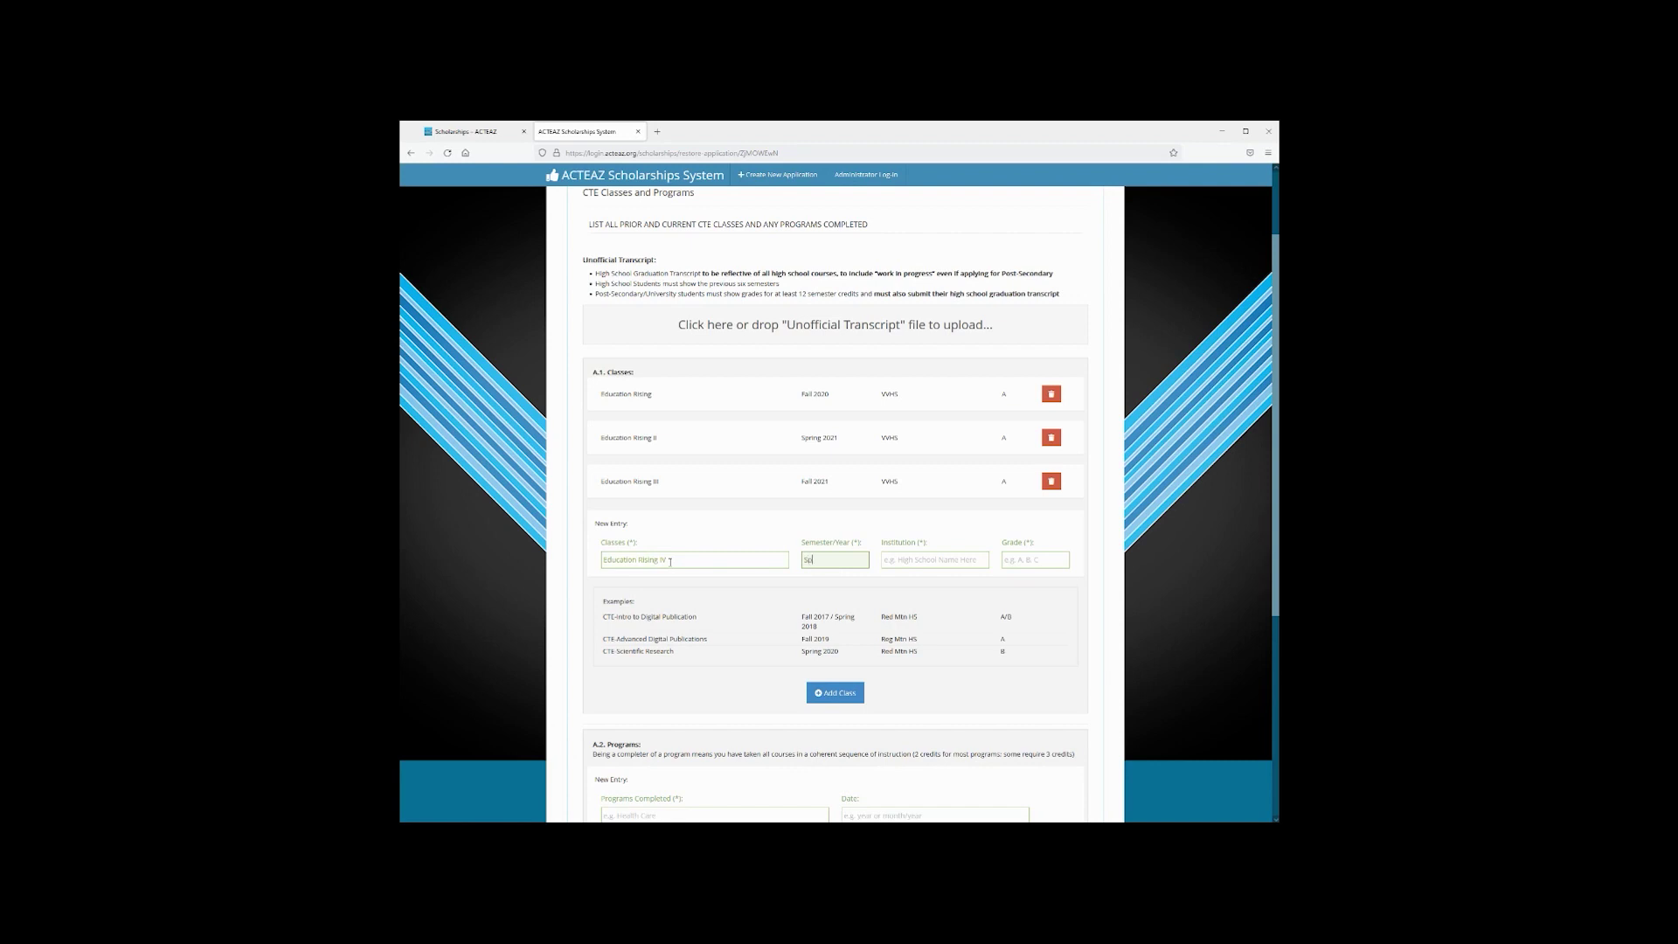
text(ring 2022)
key(Tab)
text(VV)
key(Tab)
click(826, 696)
scroll(870, 551, down, 4)
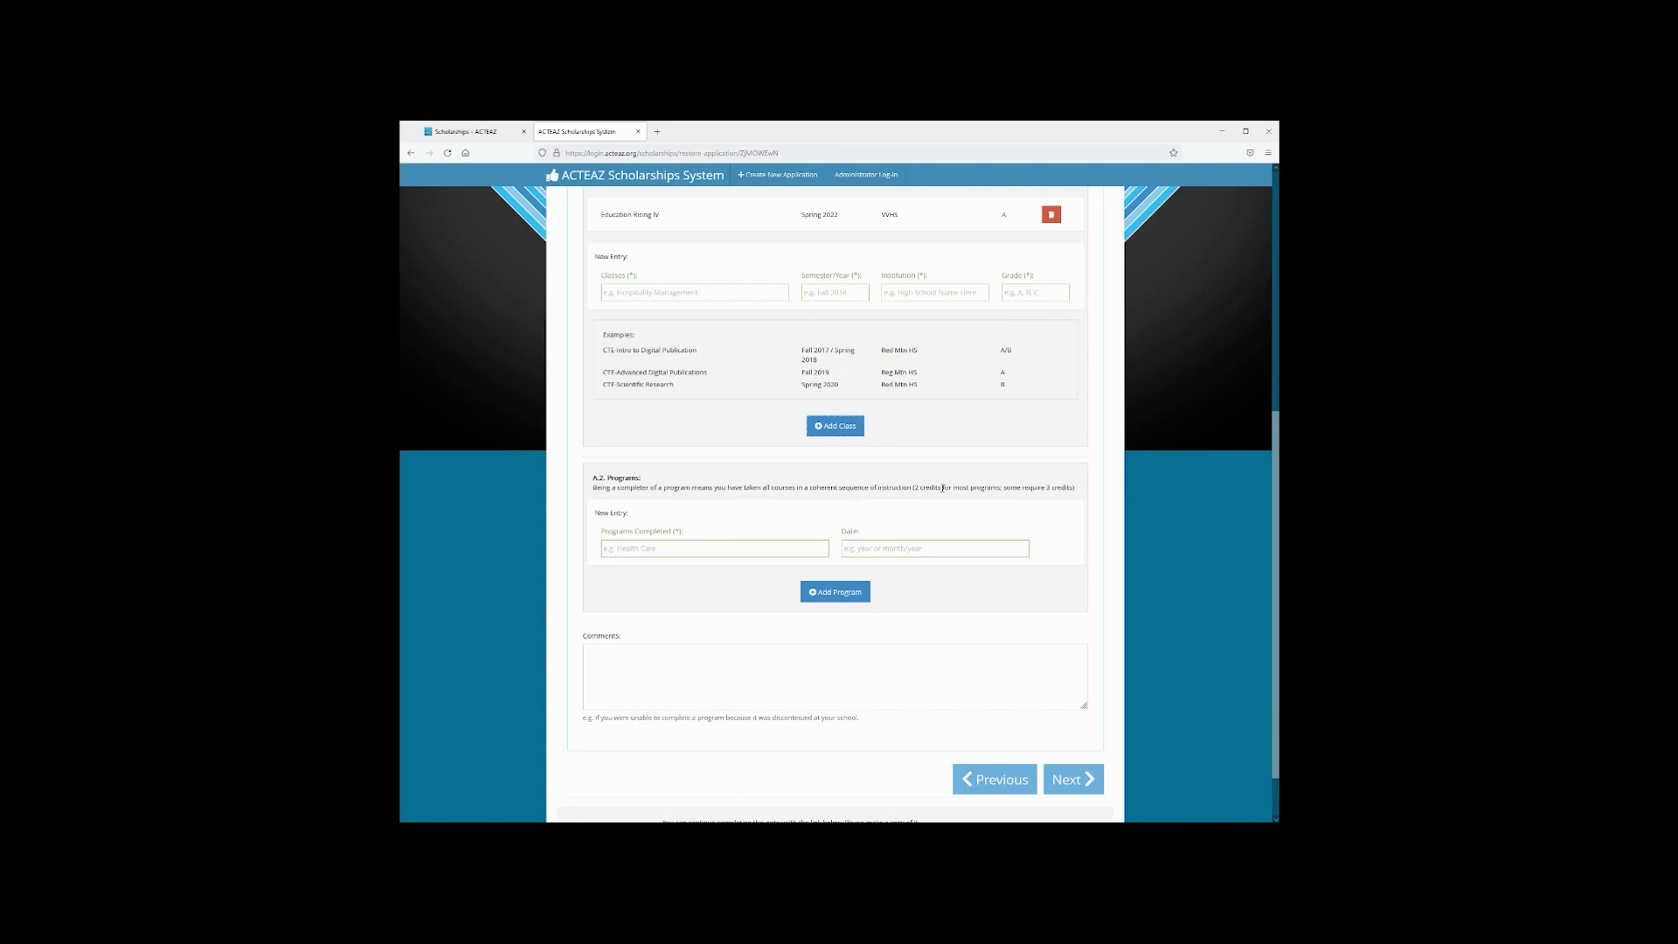
Add Education Rising as a completed program dated 05/2022, then try to continue past the CTE step
click(738, 551)
text(Edciat)
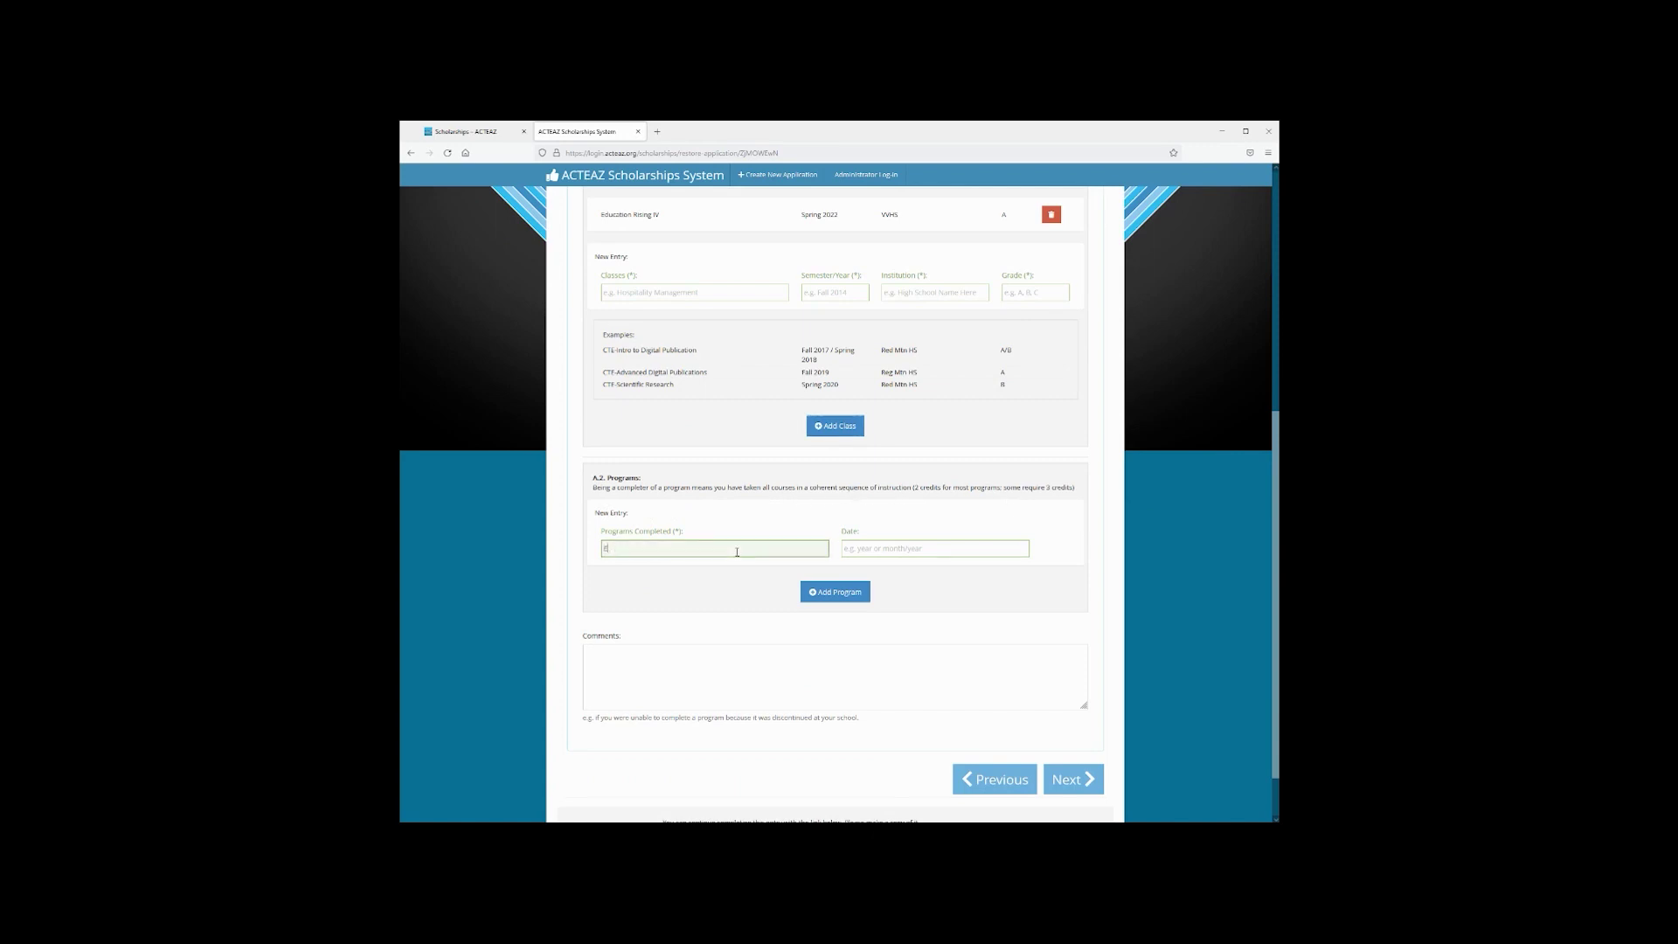
key(BackSpace)
text(ucation Rising)
key(Tab)
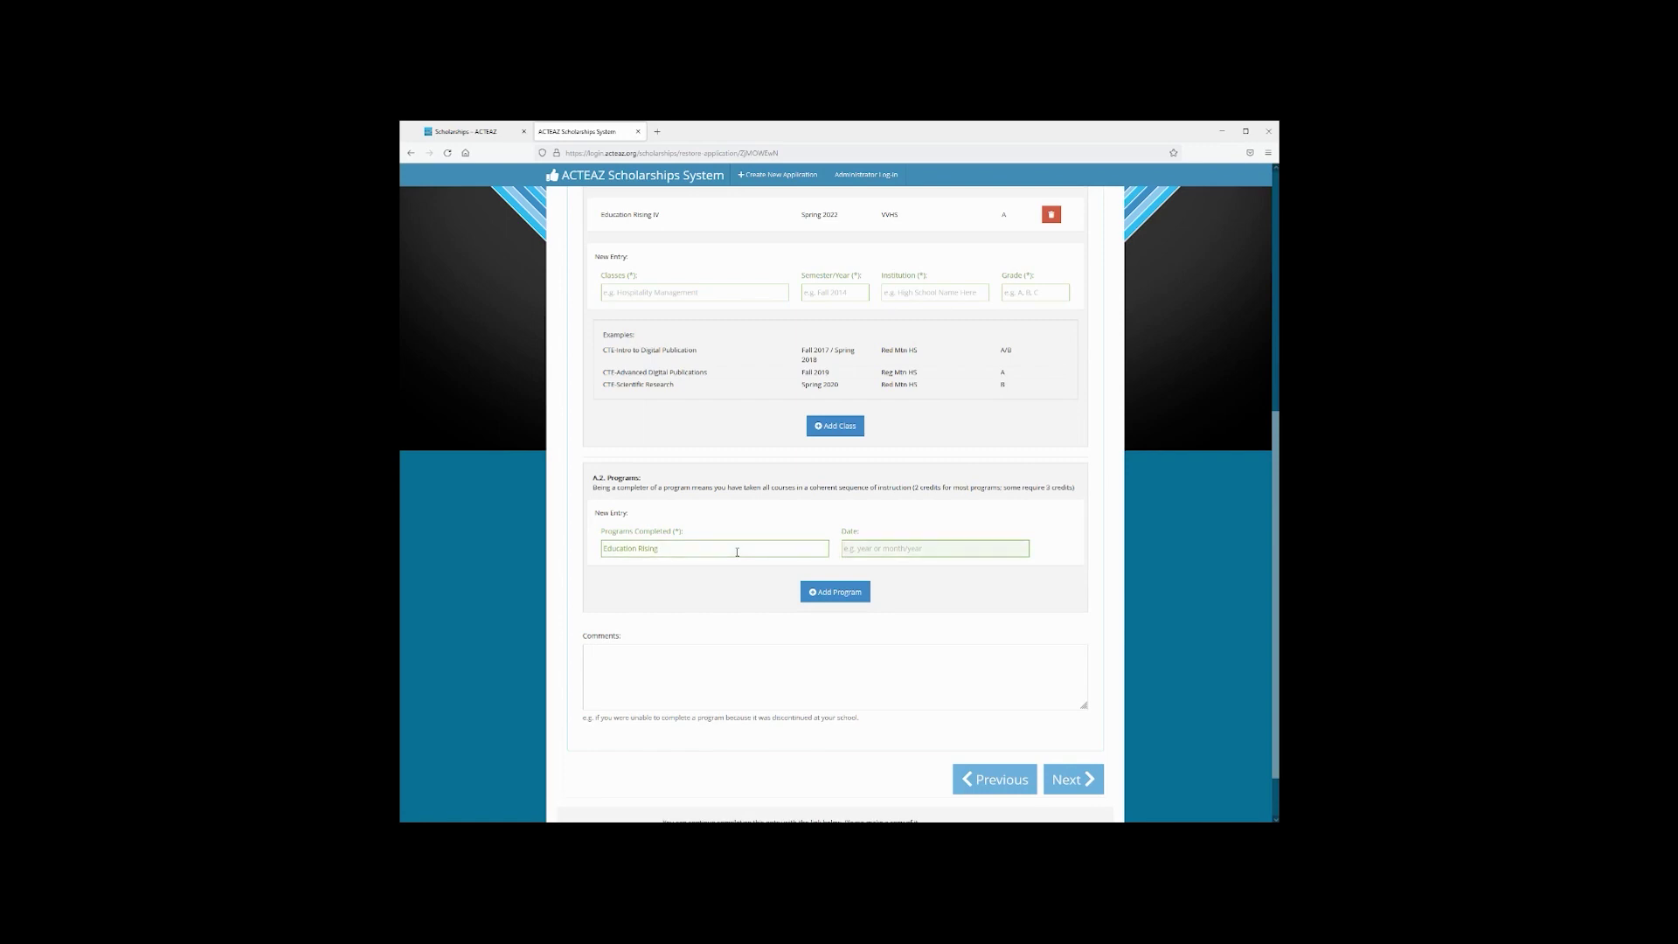
text(05/2022)
click(841, 596)
scroll(821, 603, down, 2)
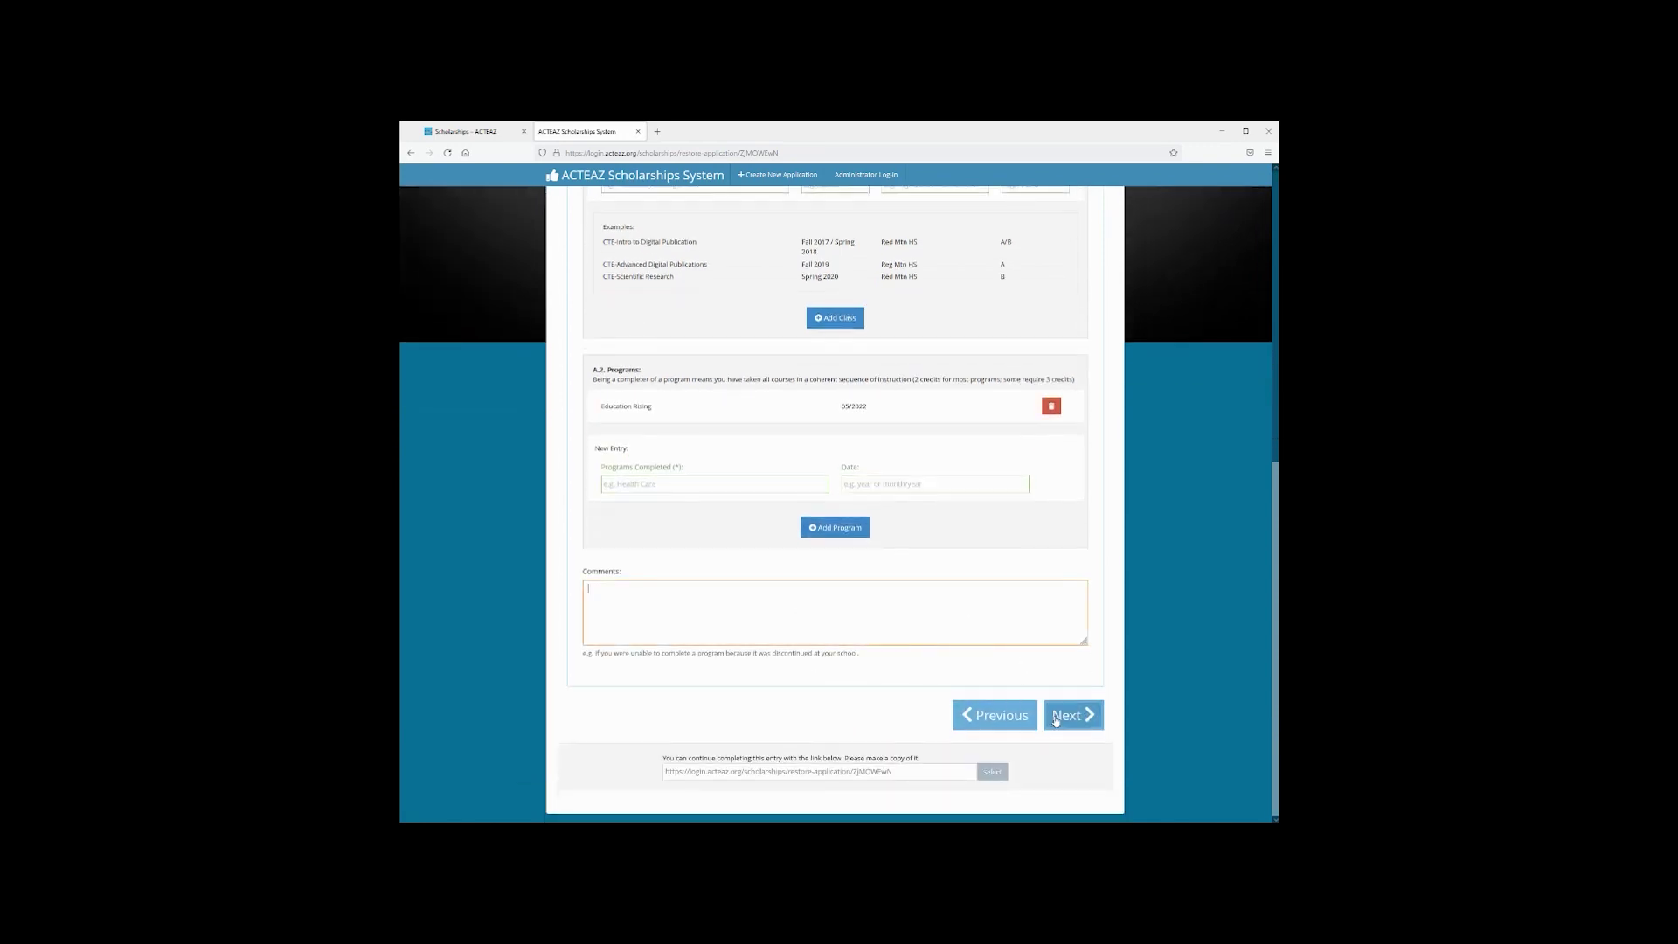
click(1065, 719)
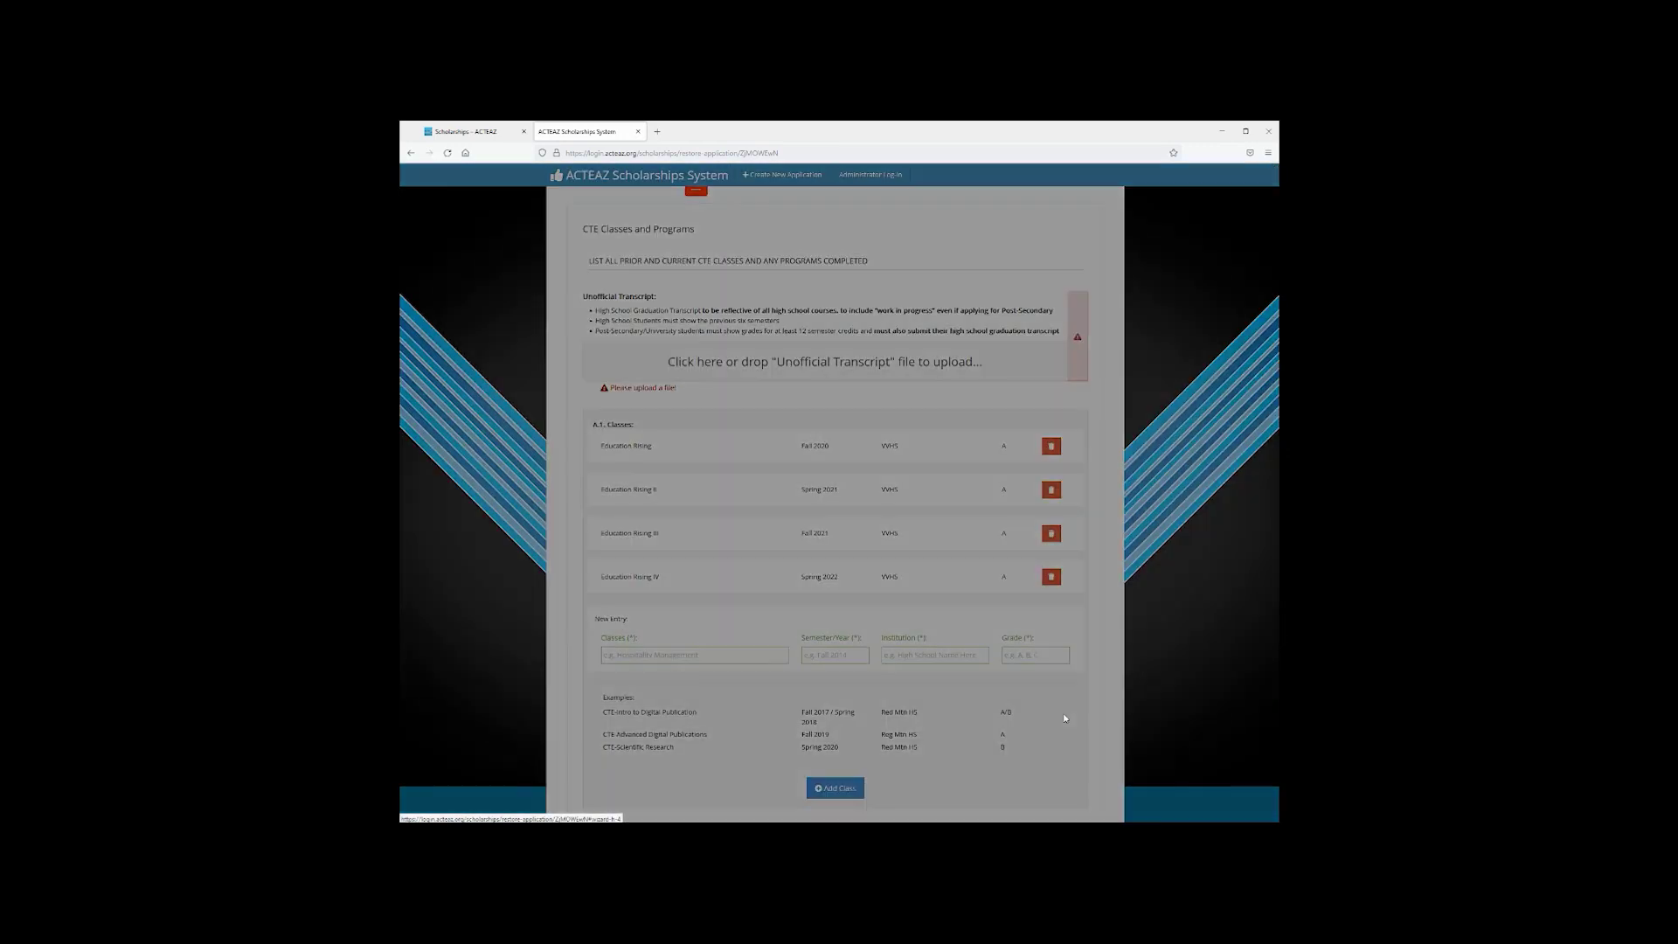
Dismiss the missing-upload warning and attach the unofficial transcript file
click(960, 255)
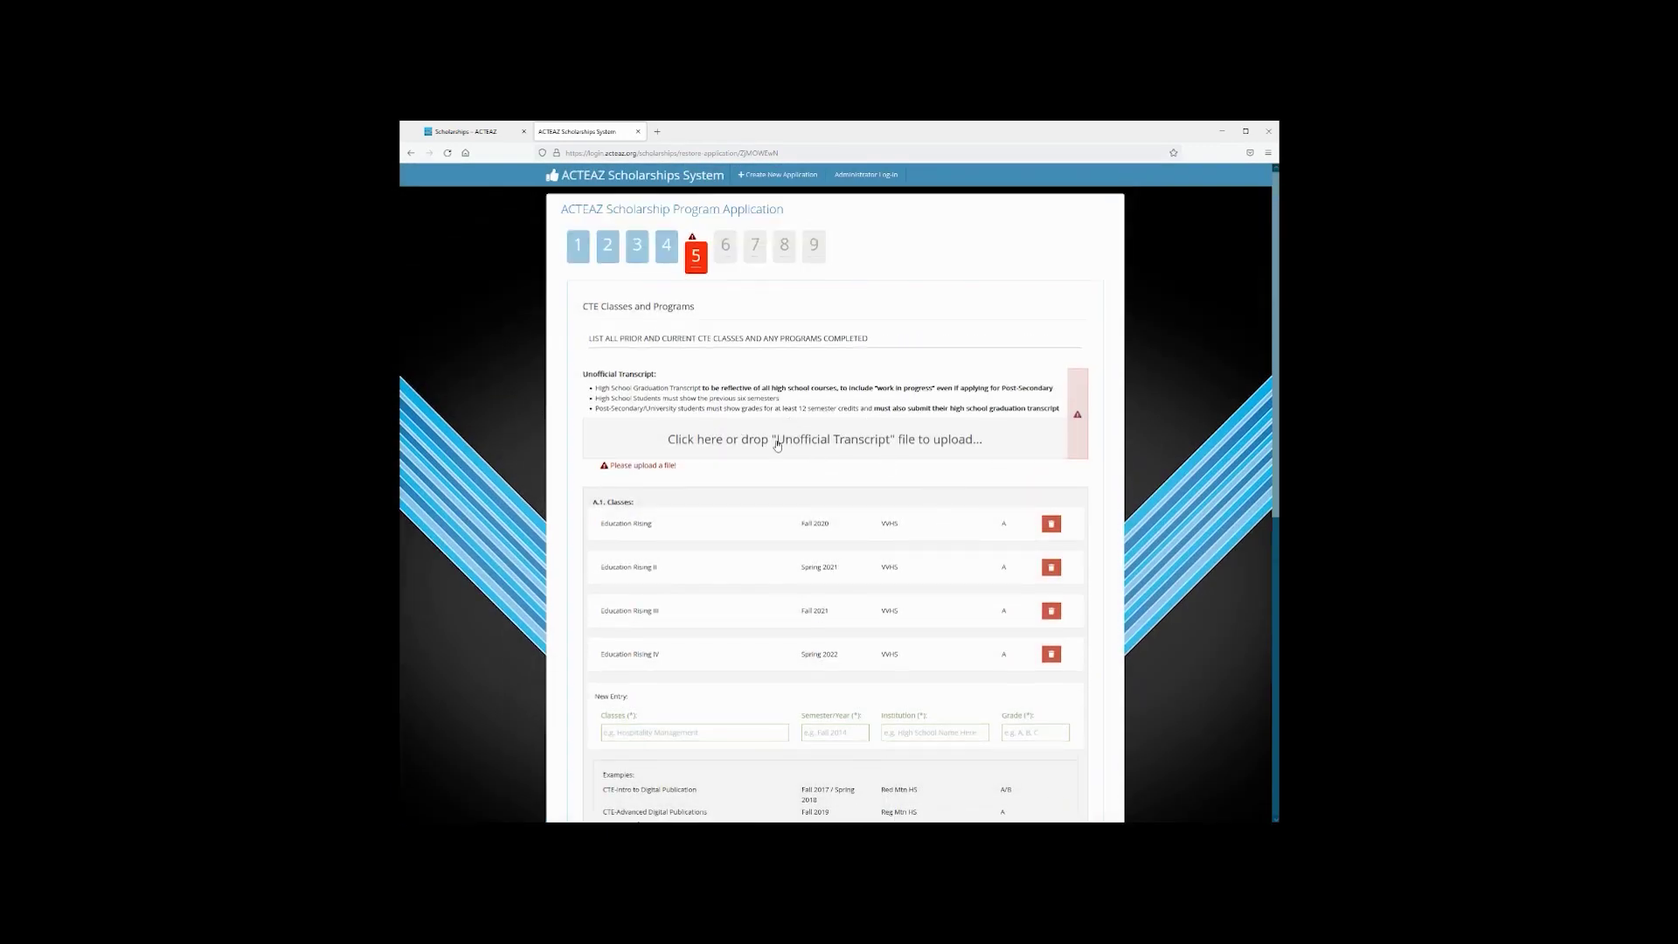
click(777, 442)
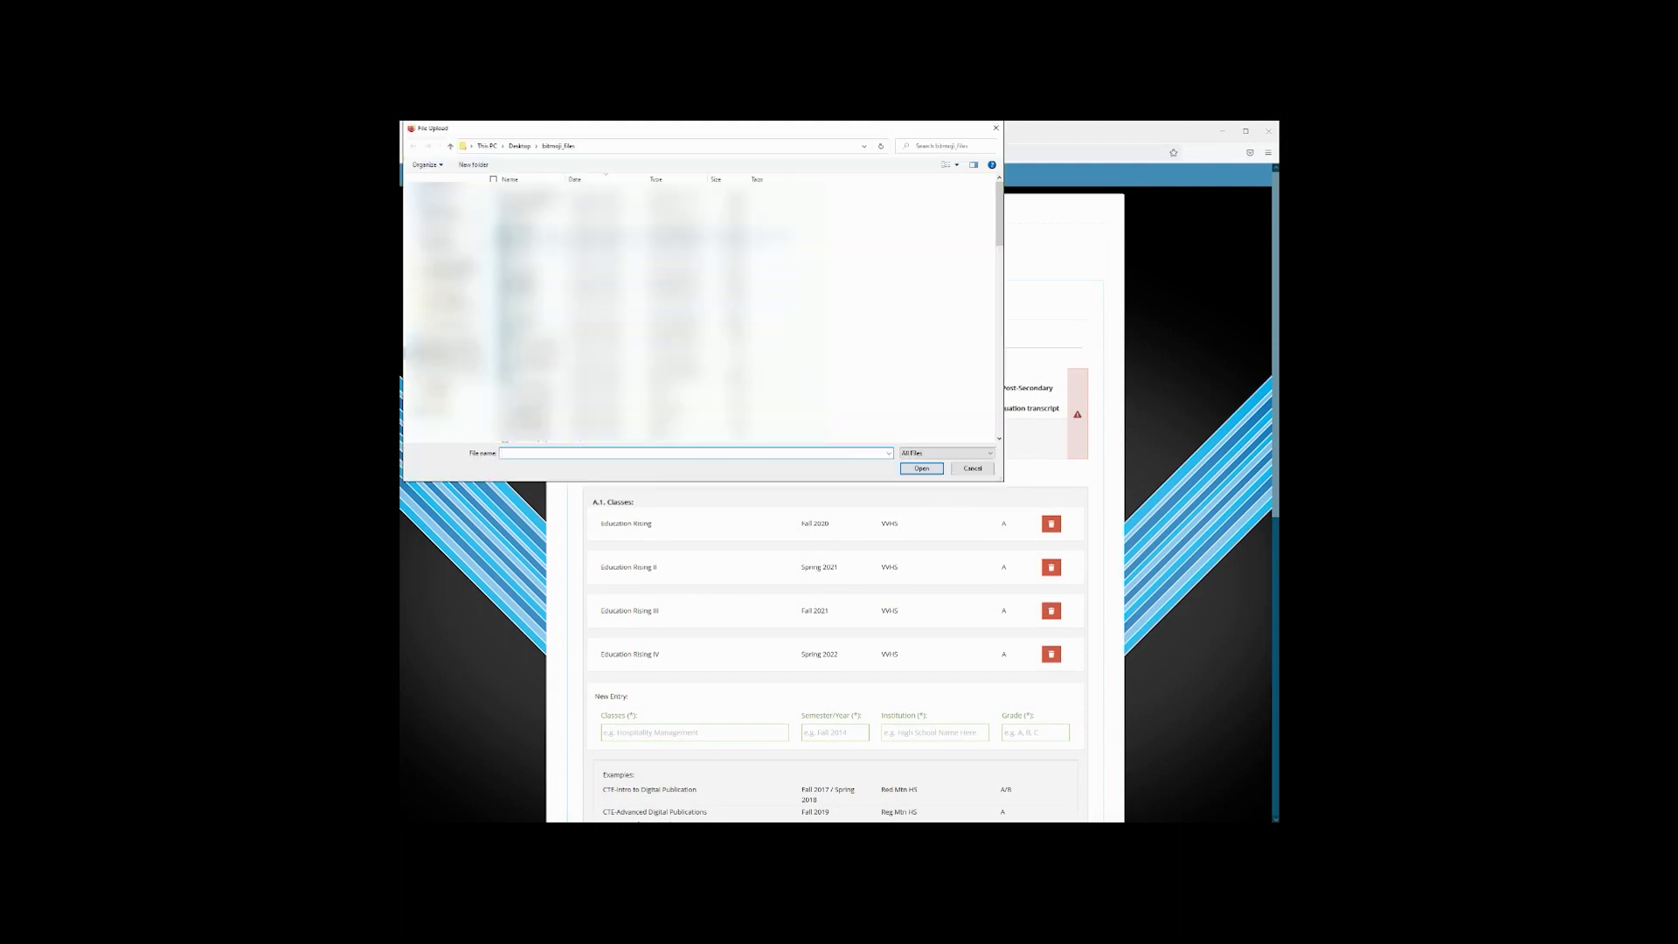
click(559, 191)
click(922, 468)
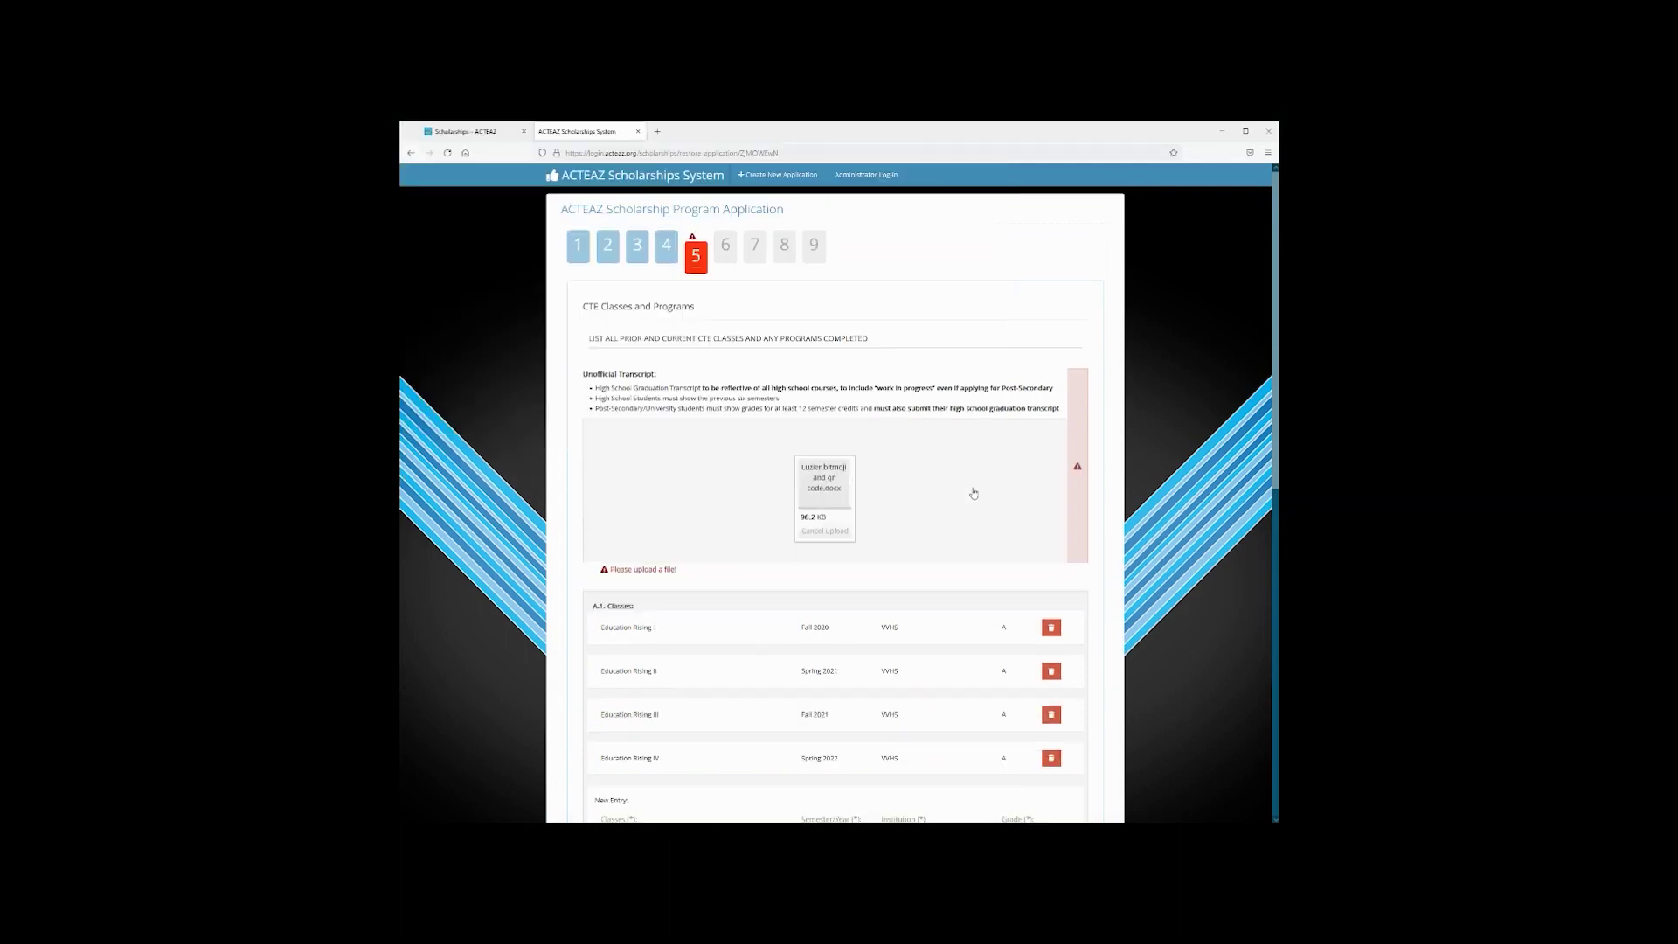
Continue from CTE Classes to step 6, Essay Questions
scroll(1002, 451, down, 5)
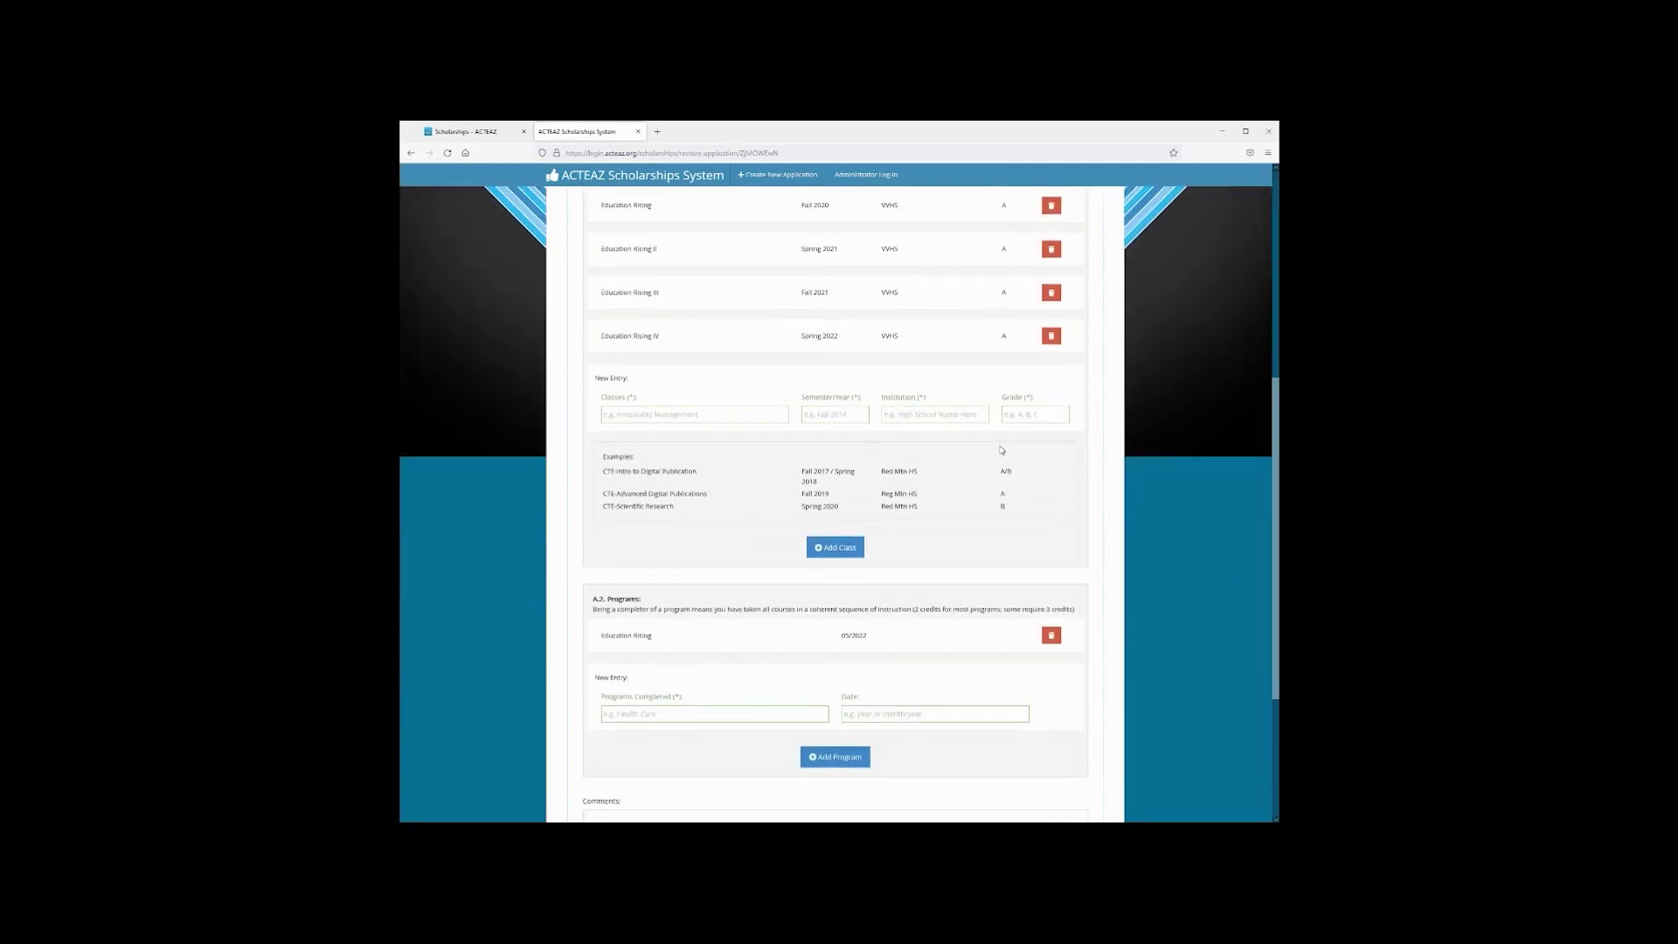
scroll(915, 634, down, 1)
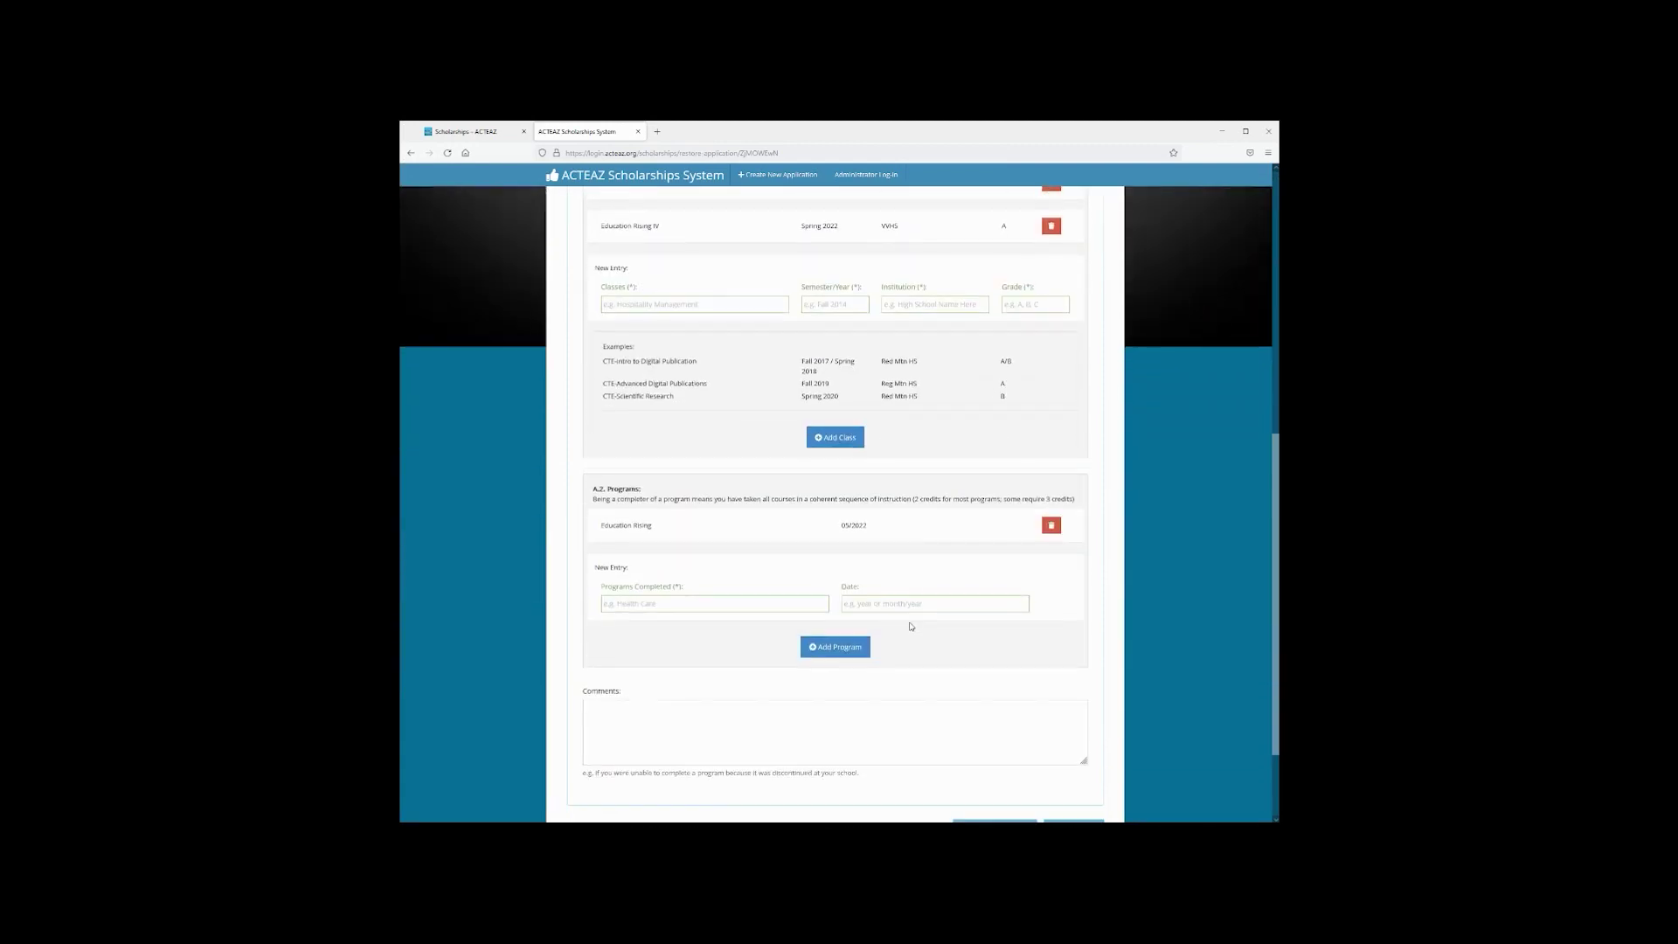
scroll(1028, 679, down, 2)
click(1070, 713)
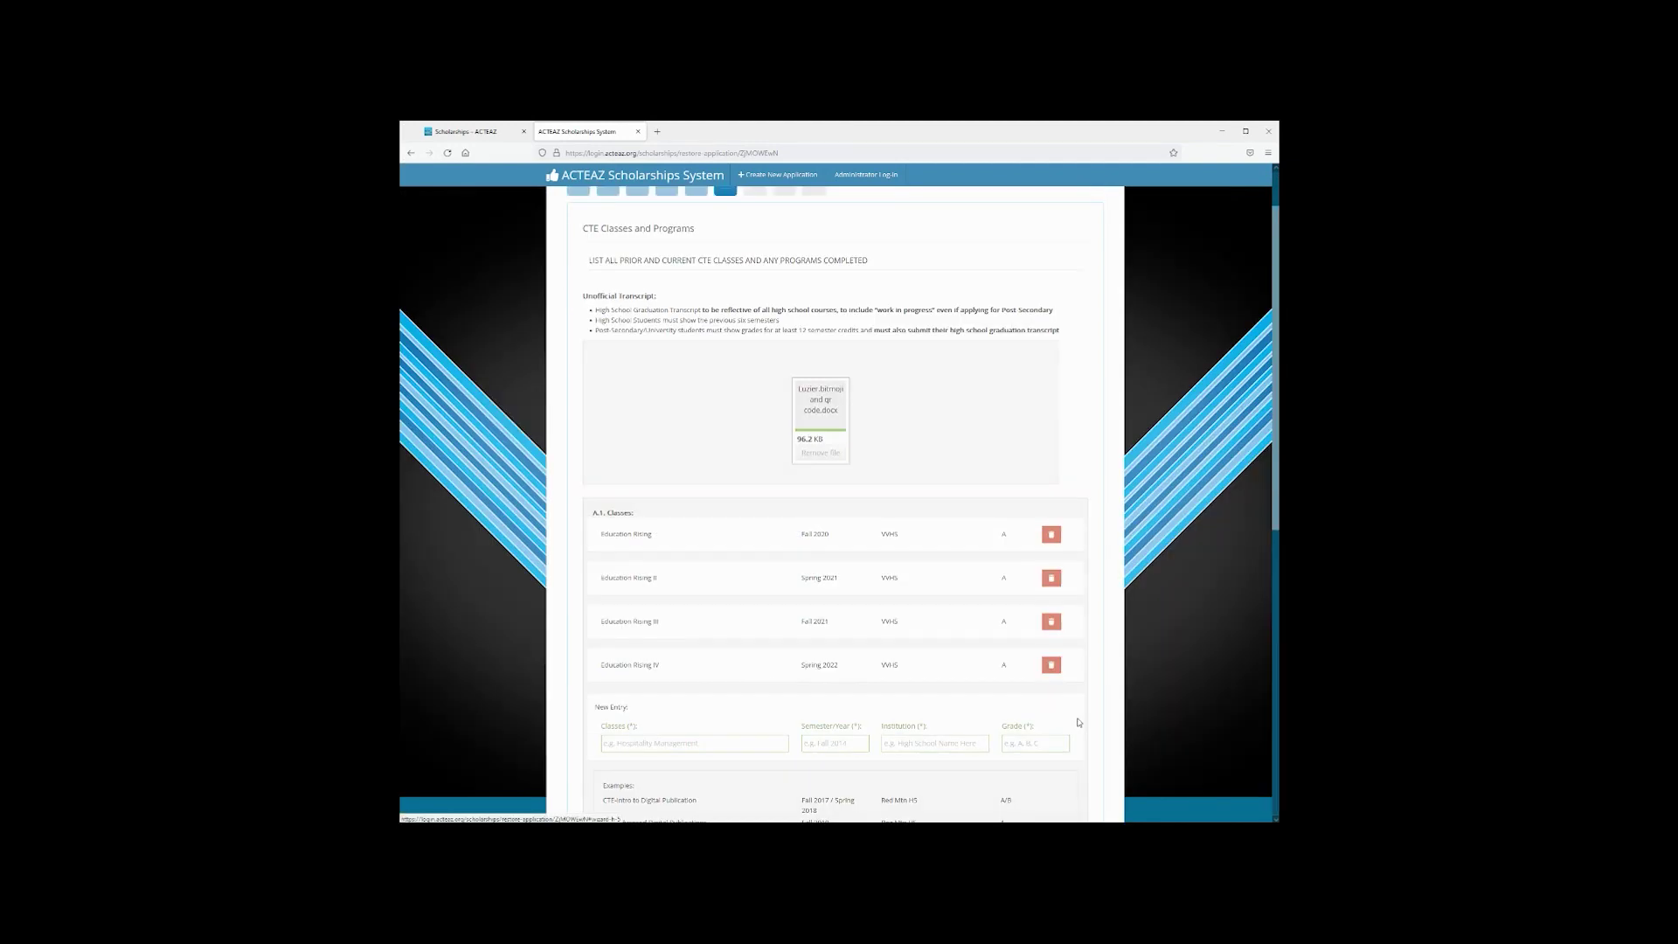
scroll(988, 480, up, 1)
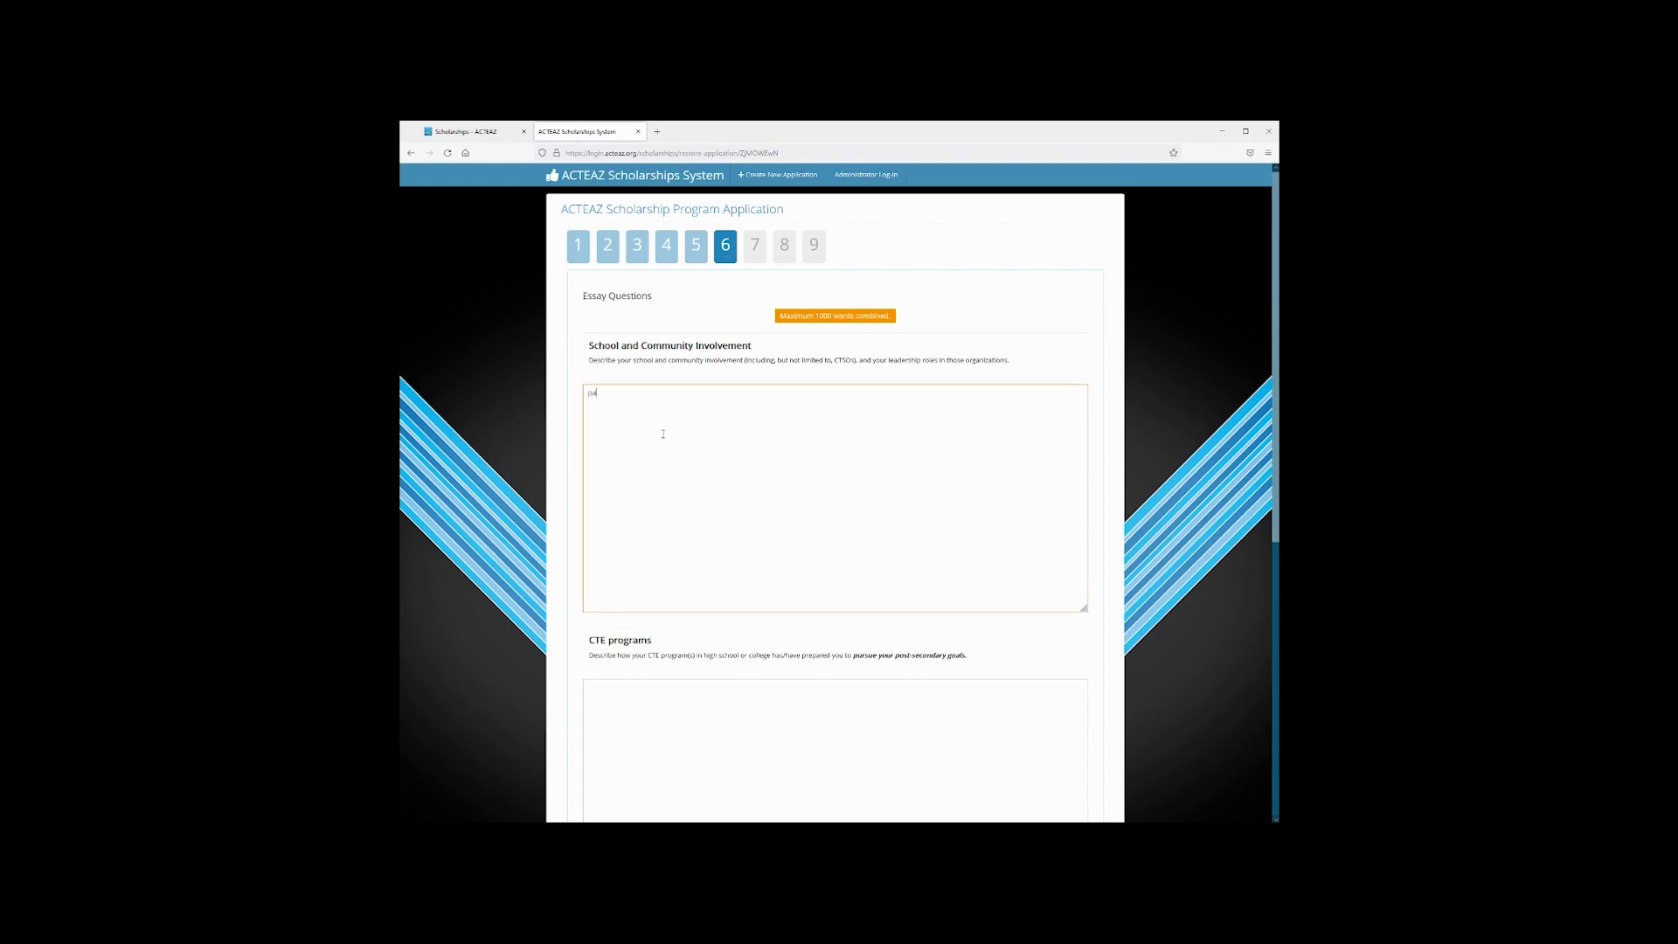
Fill the School and Community, CTE programs and Career Goals essays with placeholder text
text(ste here)
scroll(664, 435, down, 3)
click(649, 489)
text(pa)
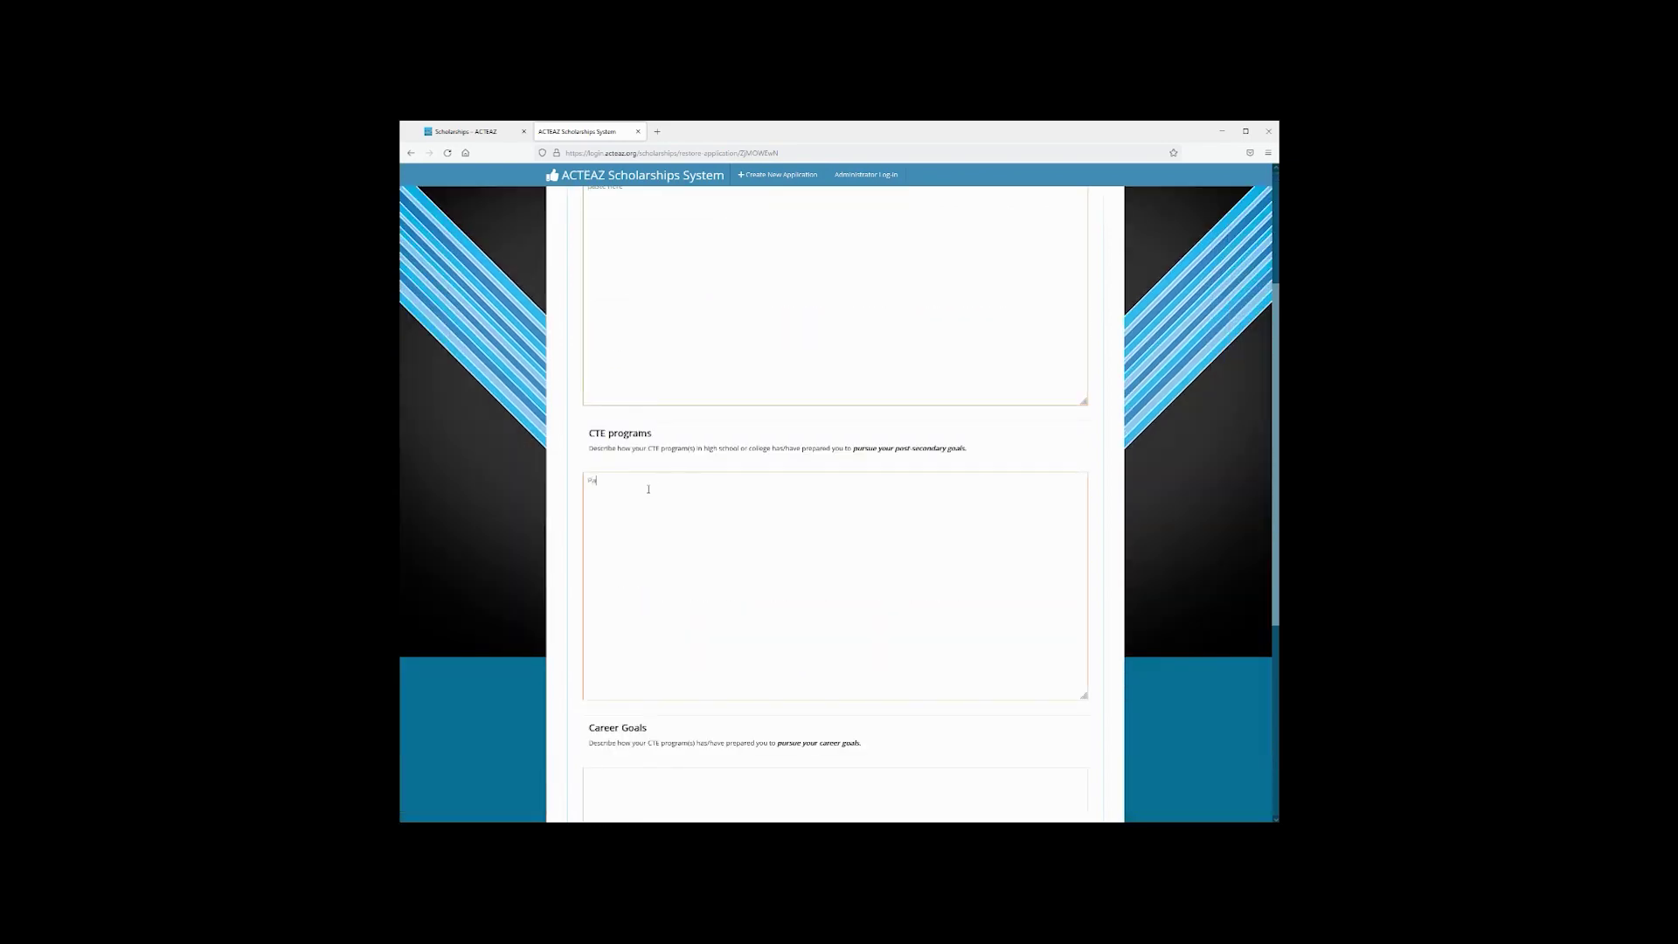
text(ste here)
scroll(649, 489, down, 4)
click(650, 523)
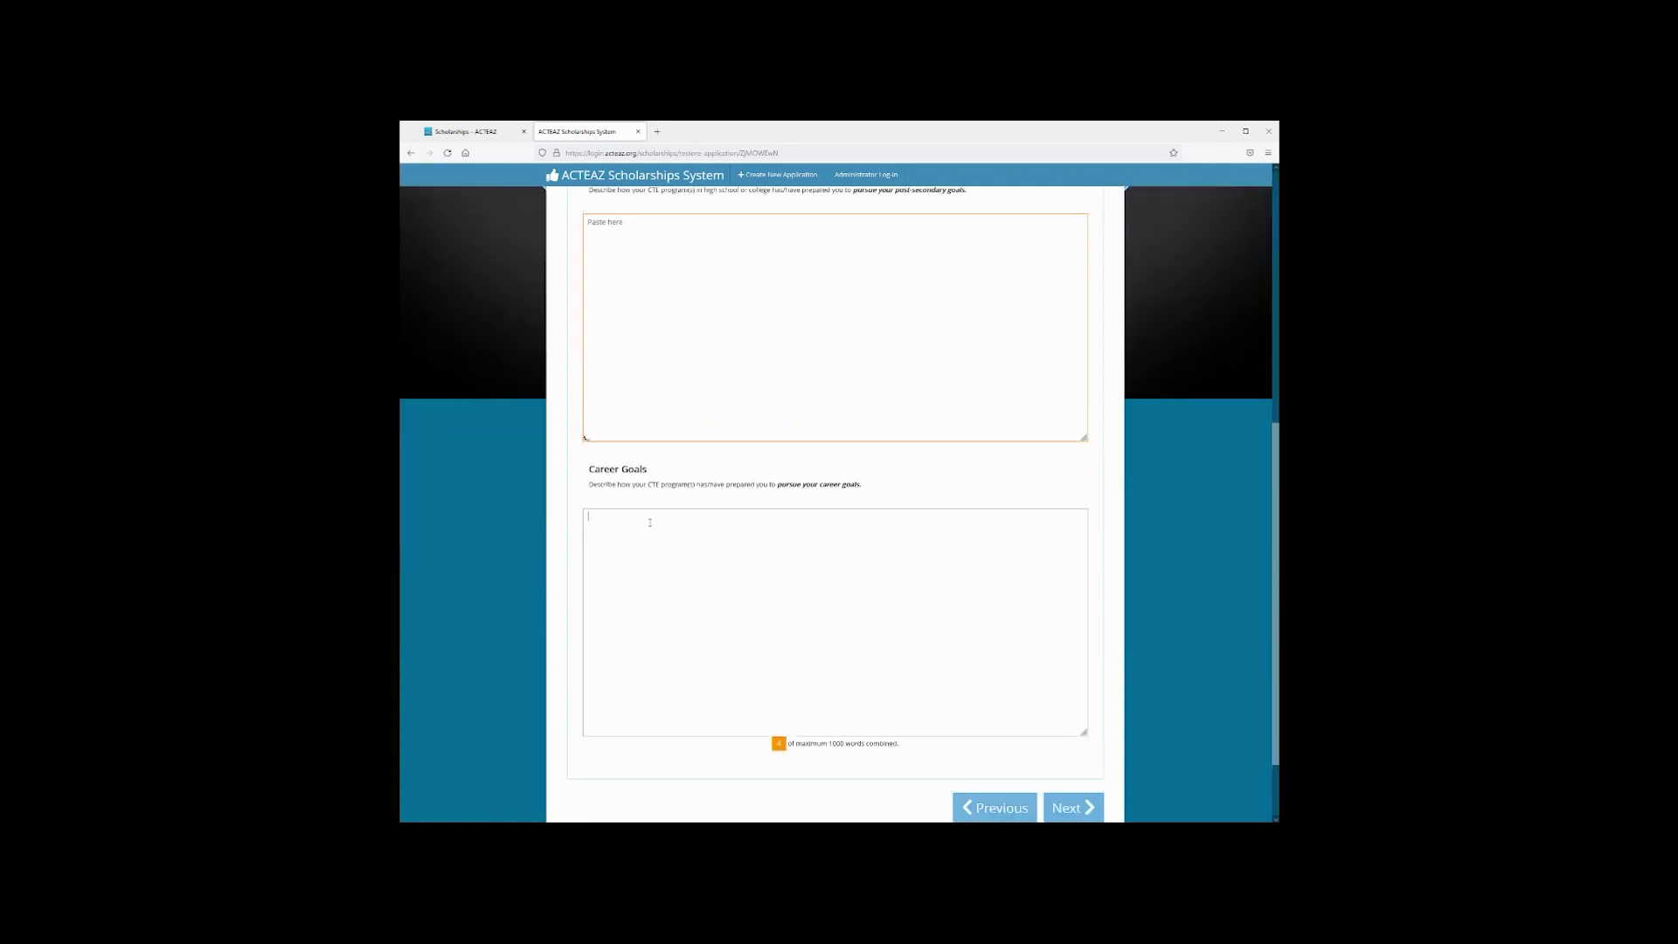
text(paste here)
Advance to step 7, Nominating Letter, ready to enter the member name
scroll(874, 560, down, 2)
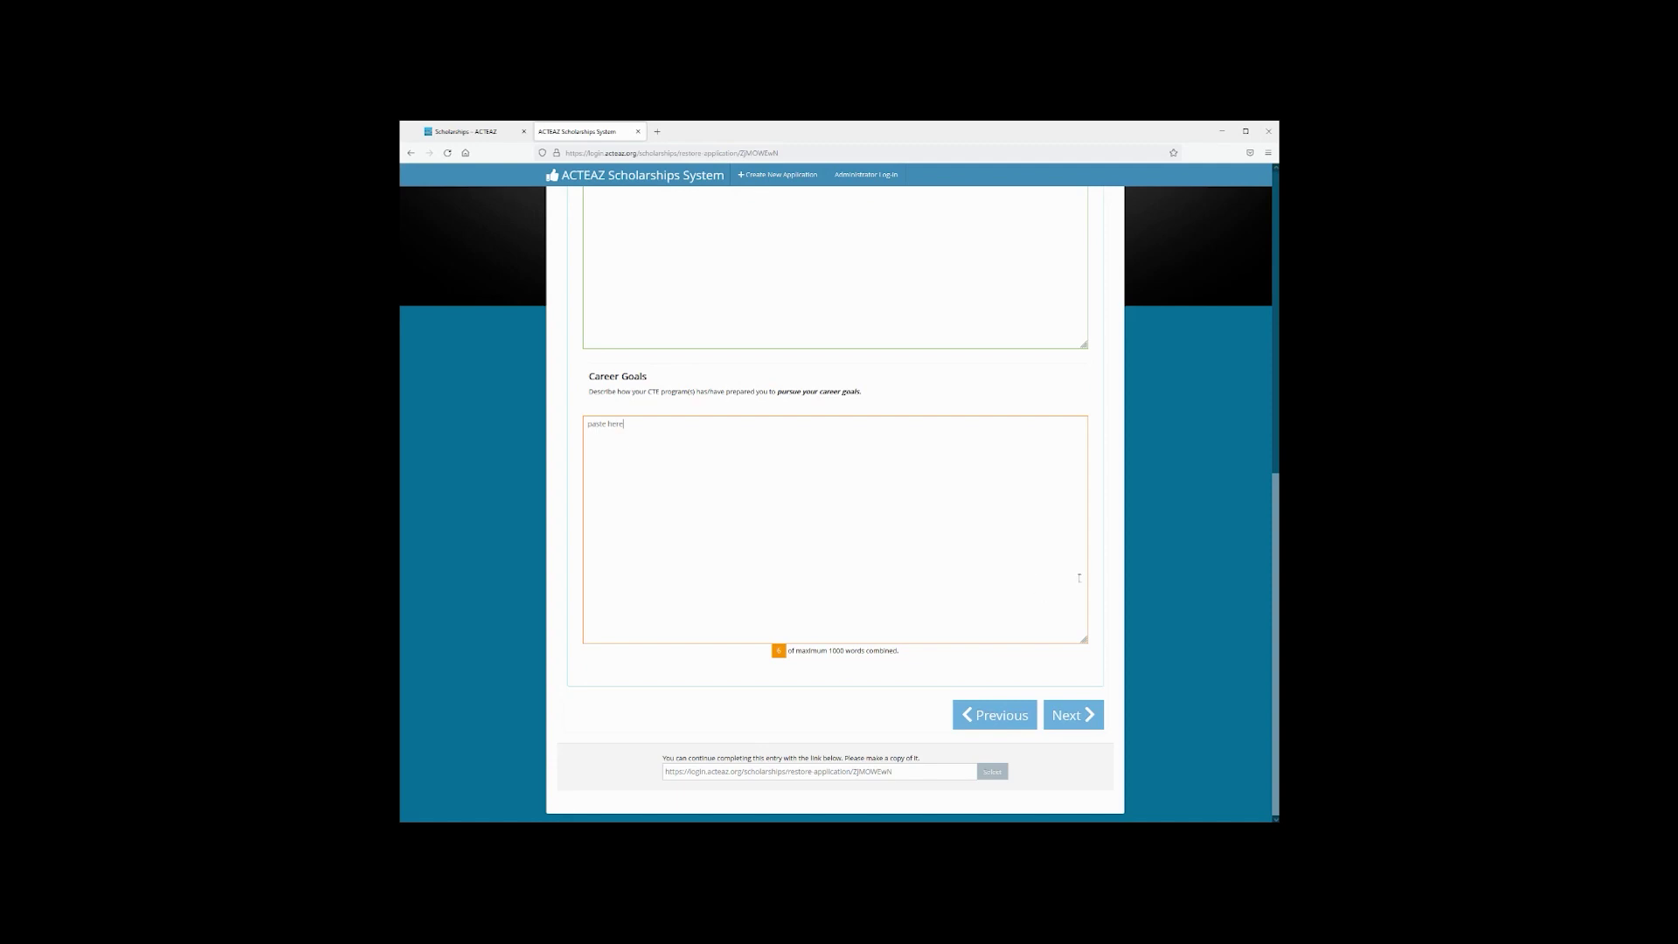
click(1071, 715)
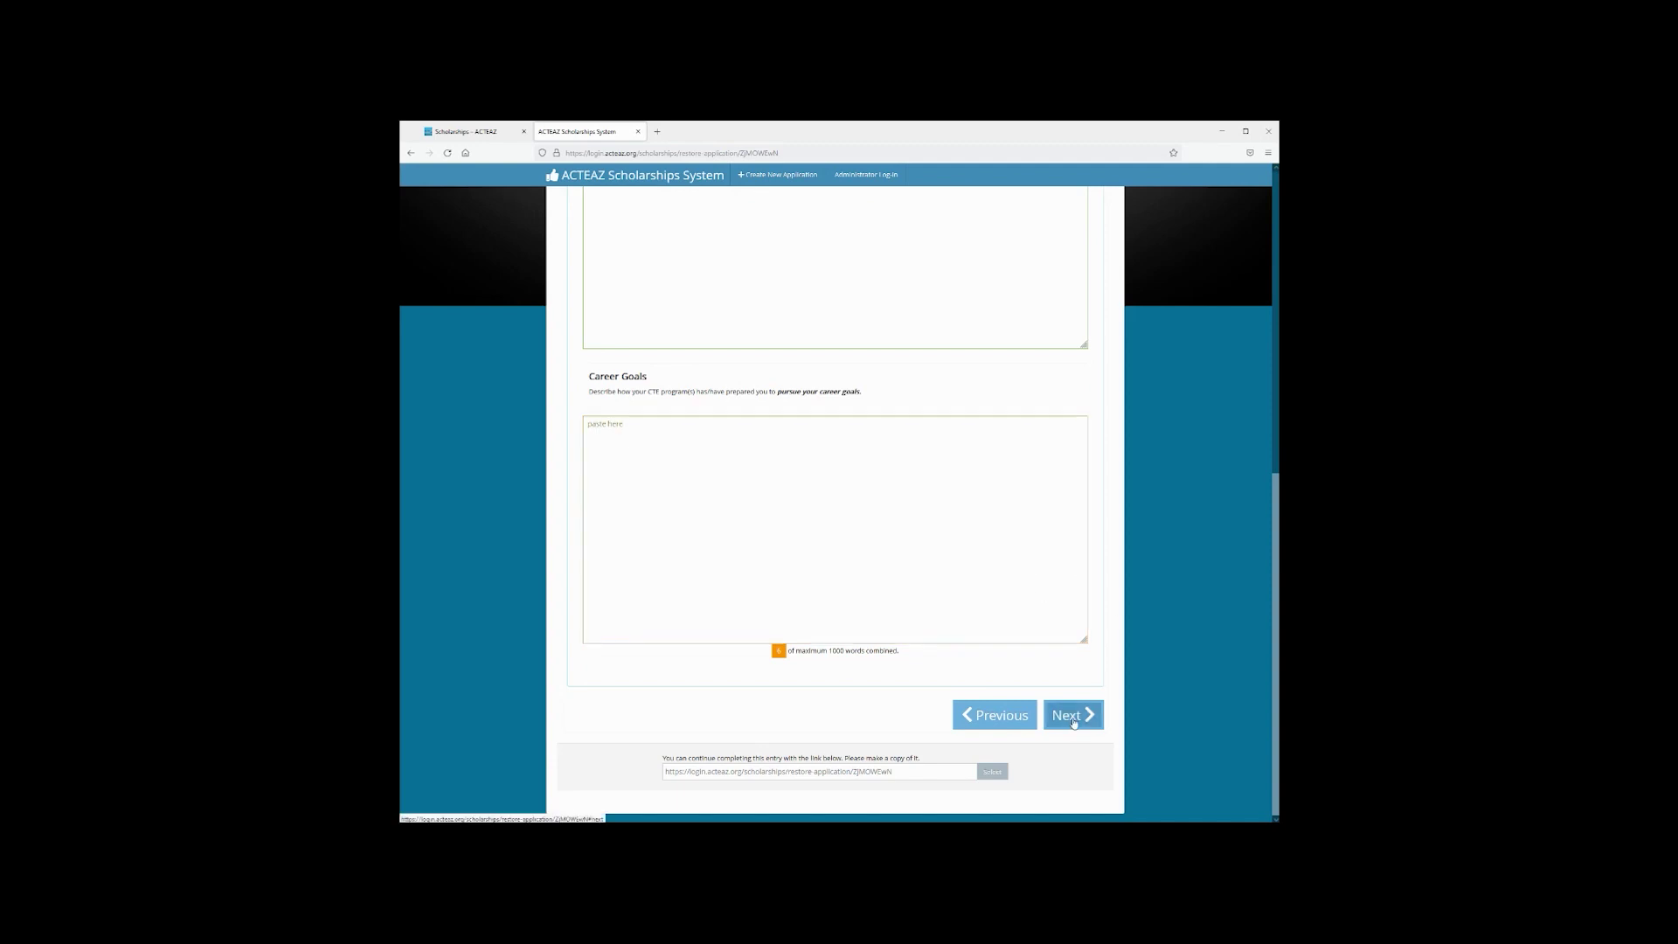
click(838, 516)
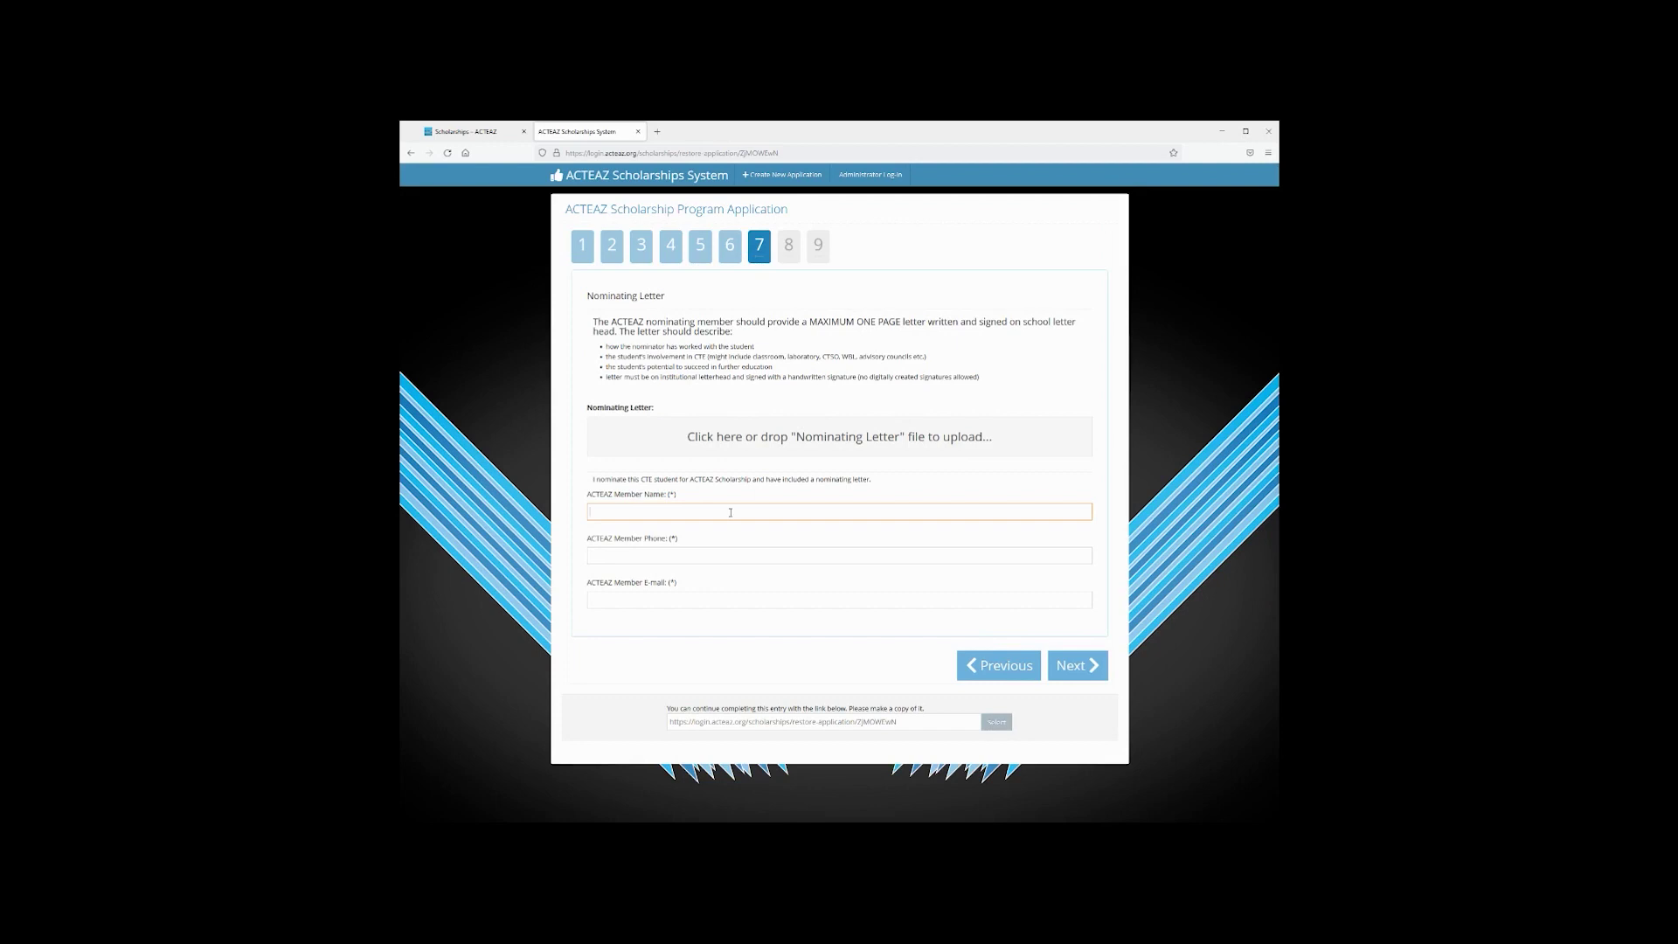
Enter the nominating ACTEAZ member's name, phone number and e-mail address
key(Tab)
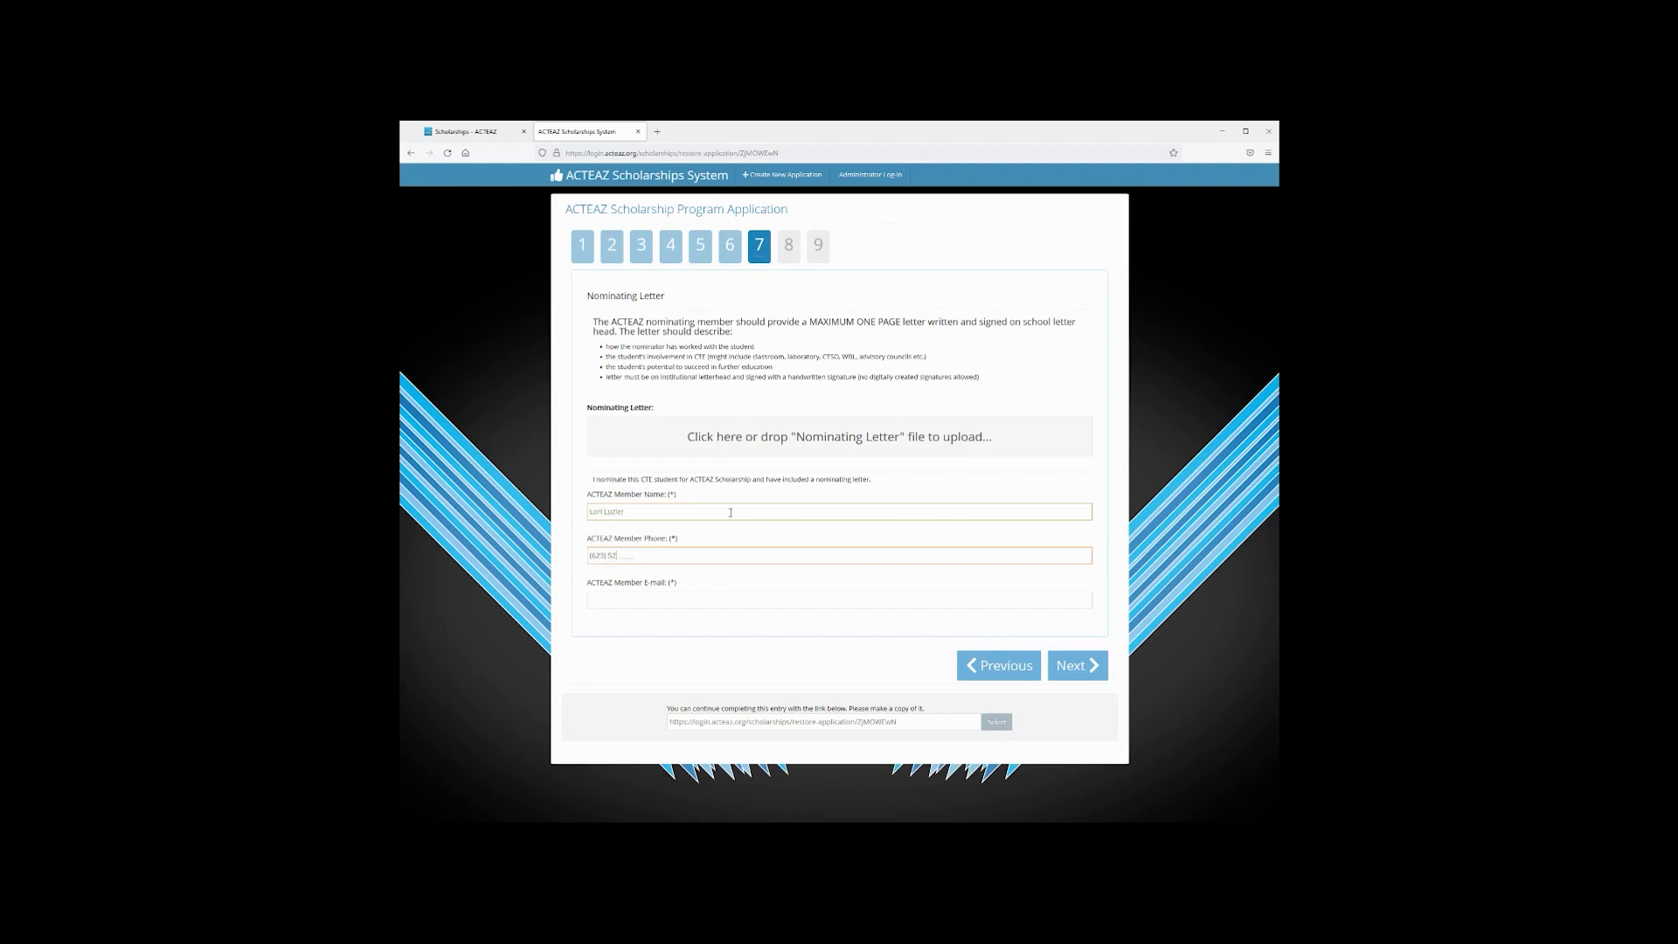
key(Tab)
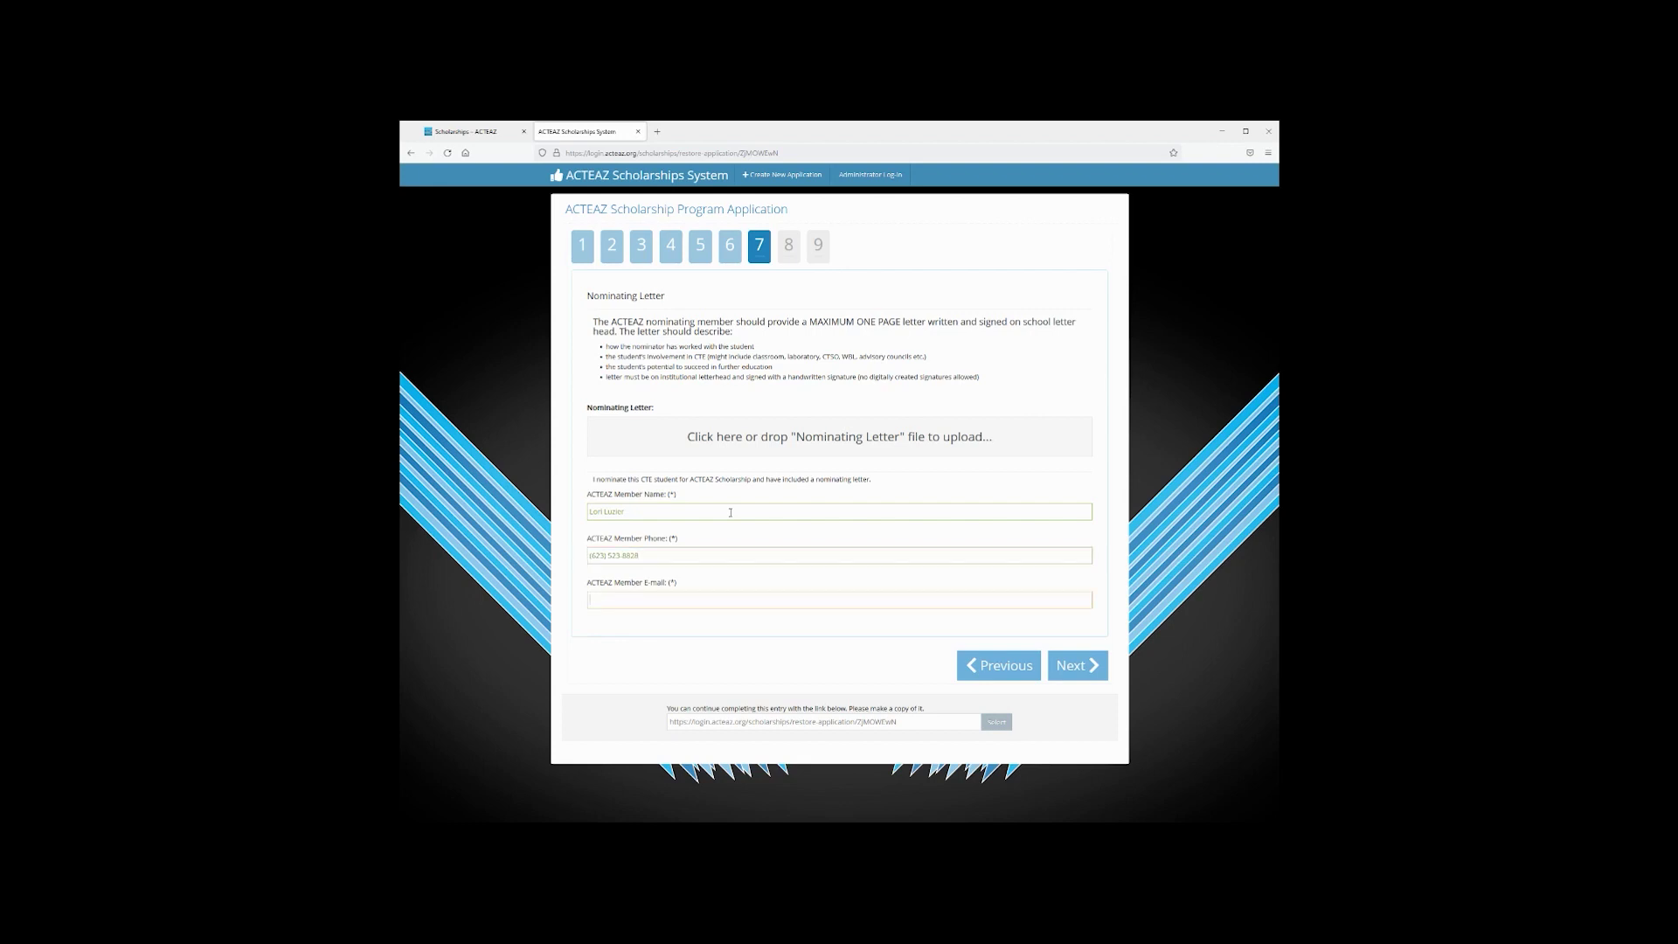
Attach the nominating letter .docx file and proceed to step 8, Assurances and Signatures
click(869, 439)
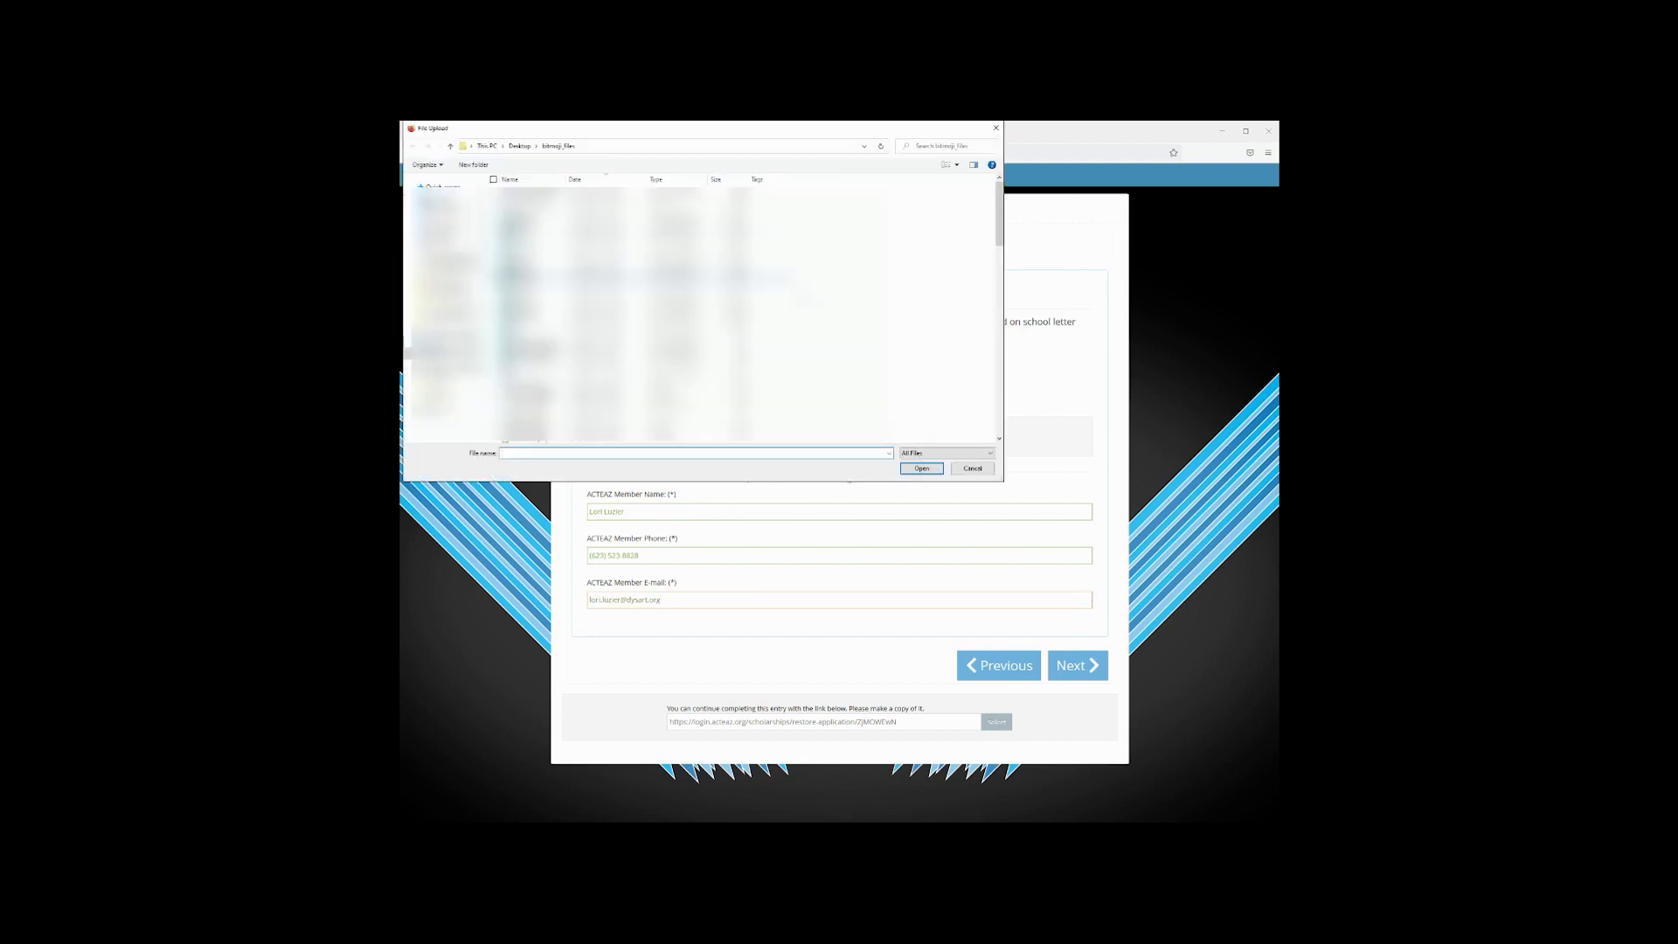
click(568, 193)
click(921, 468)
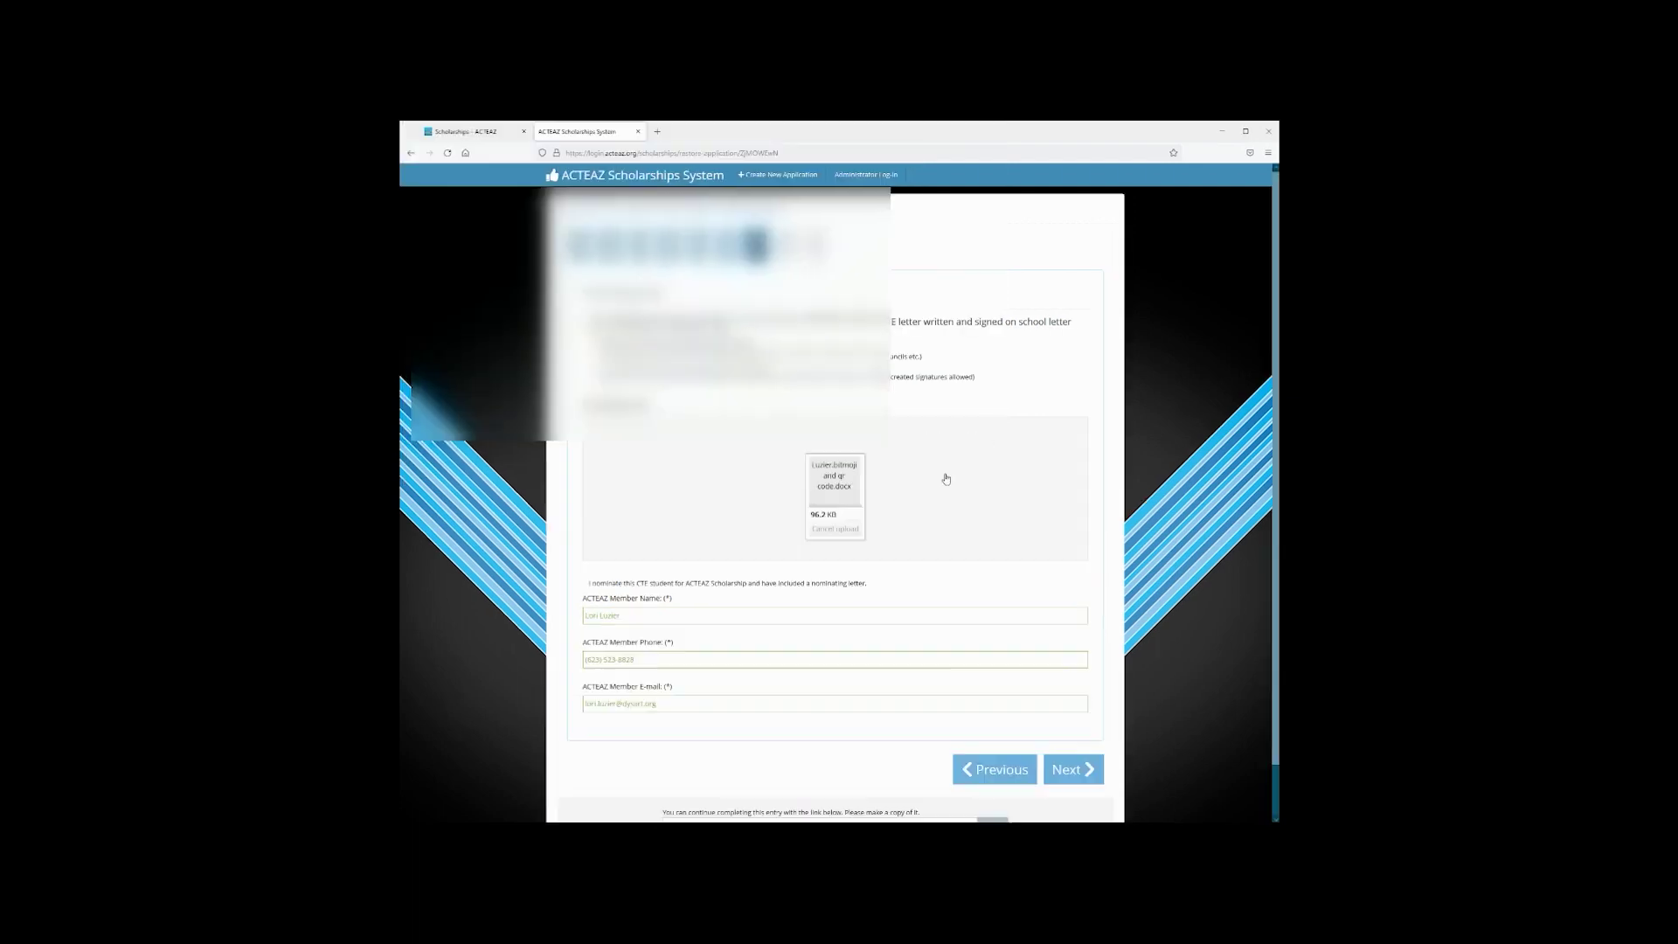
scroll(886, 644, down, 1)
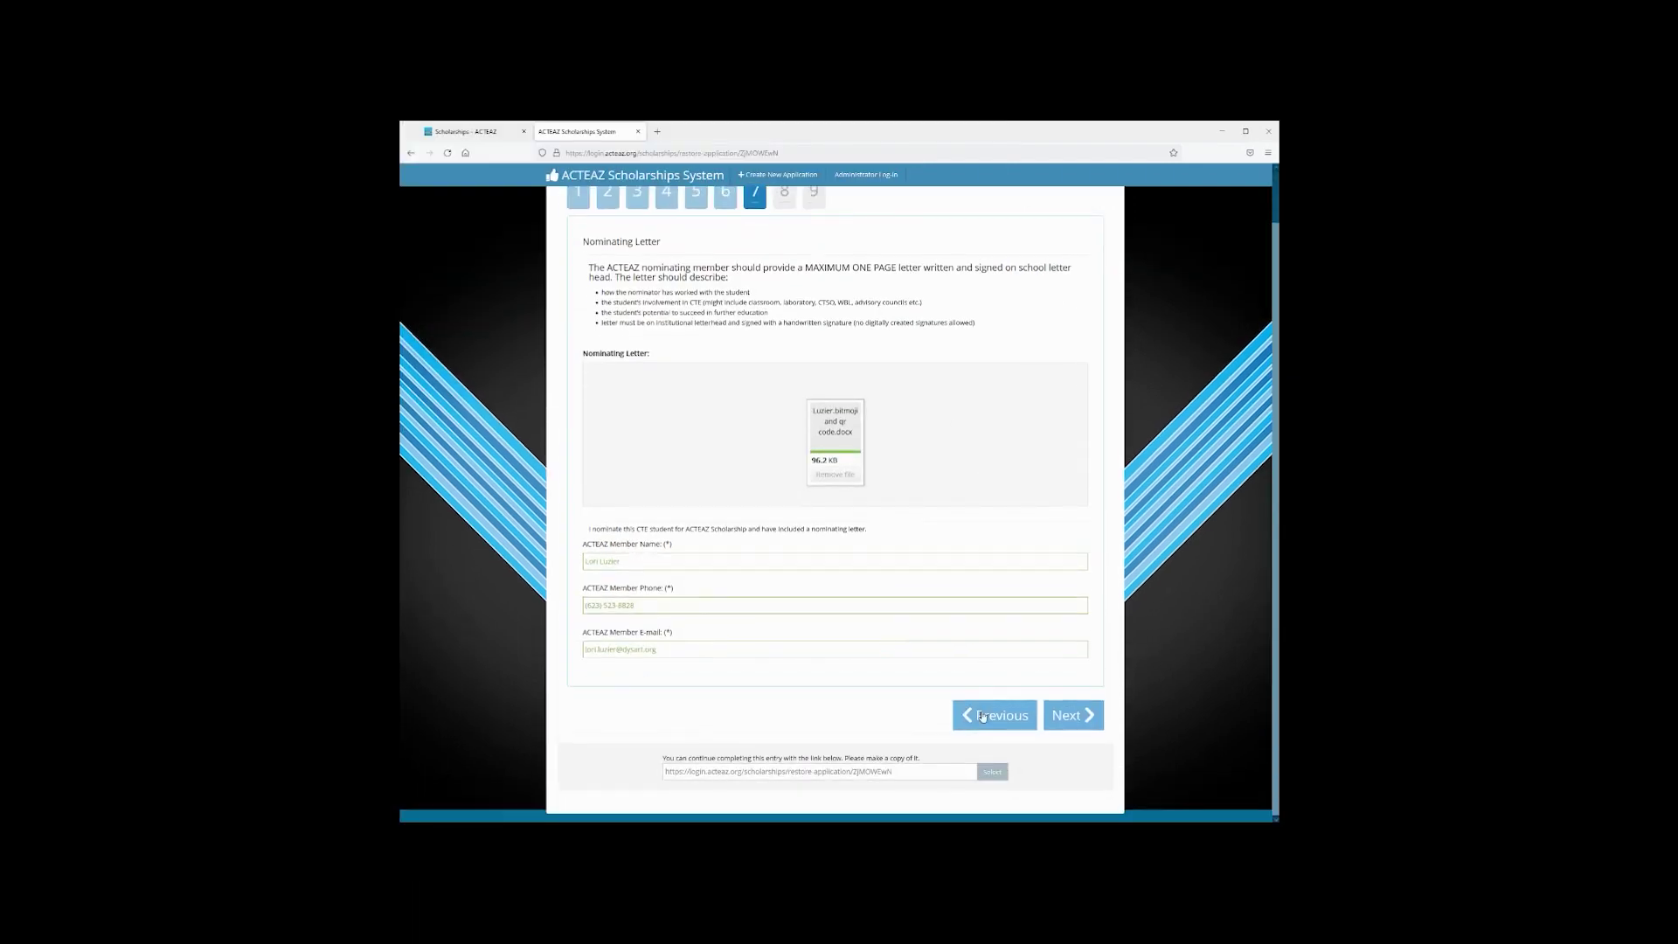
click(1082, 715)
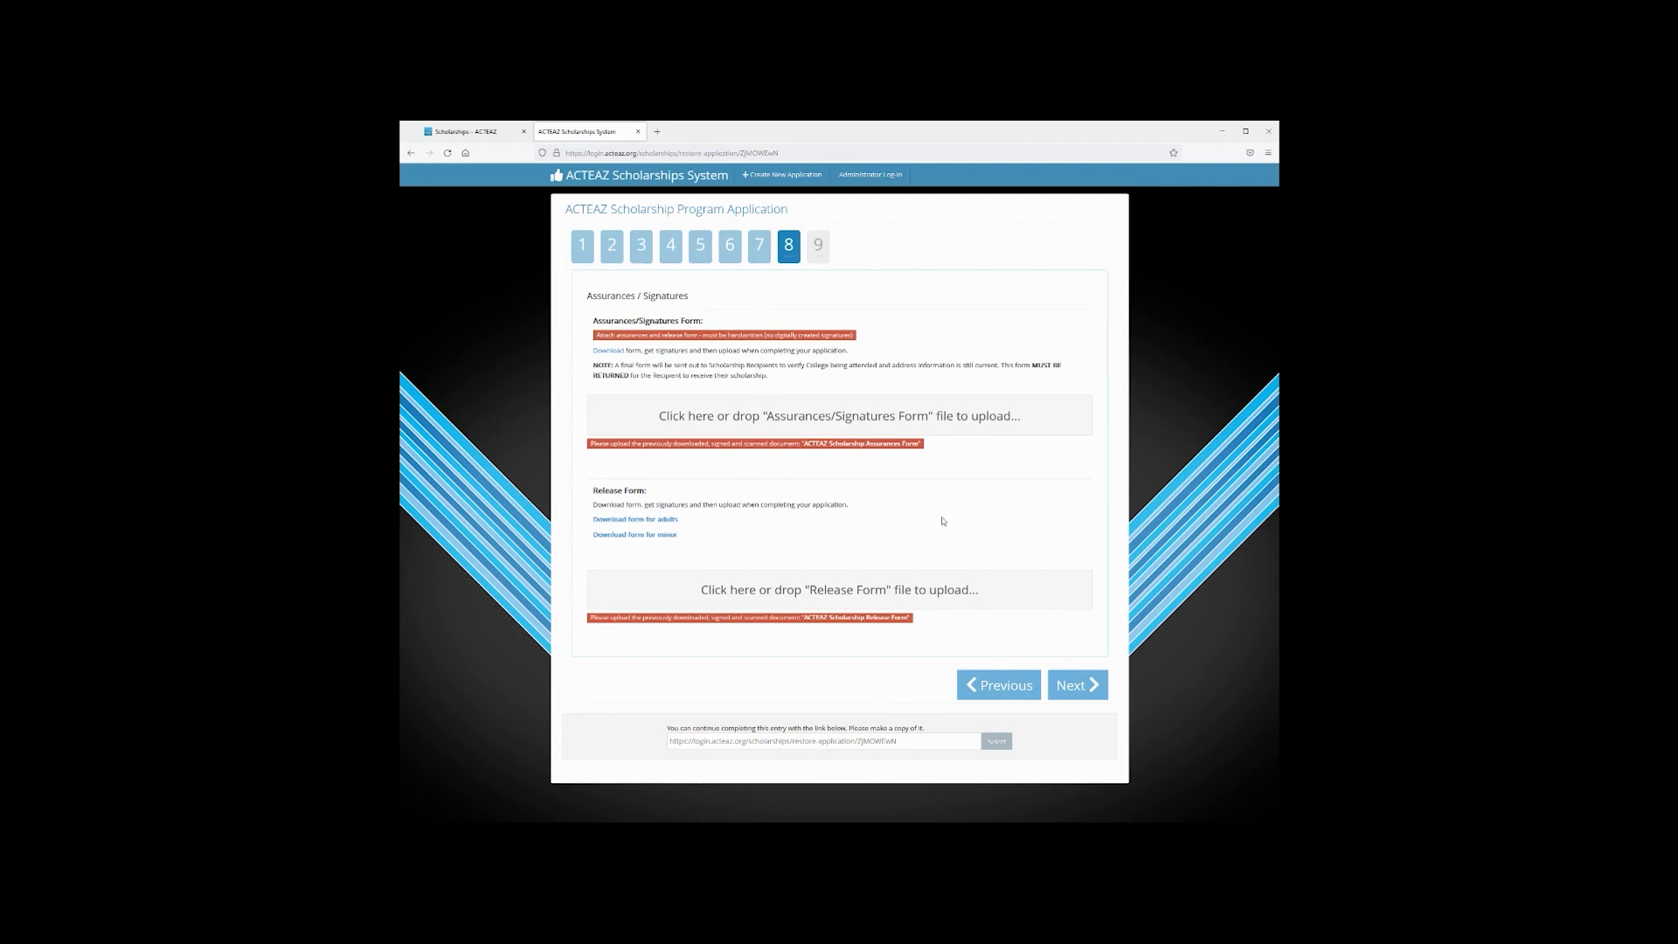
Upload files for both the Assurances/Signatures form and the Release Form
click(657, 416)
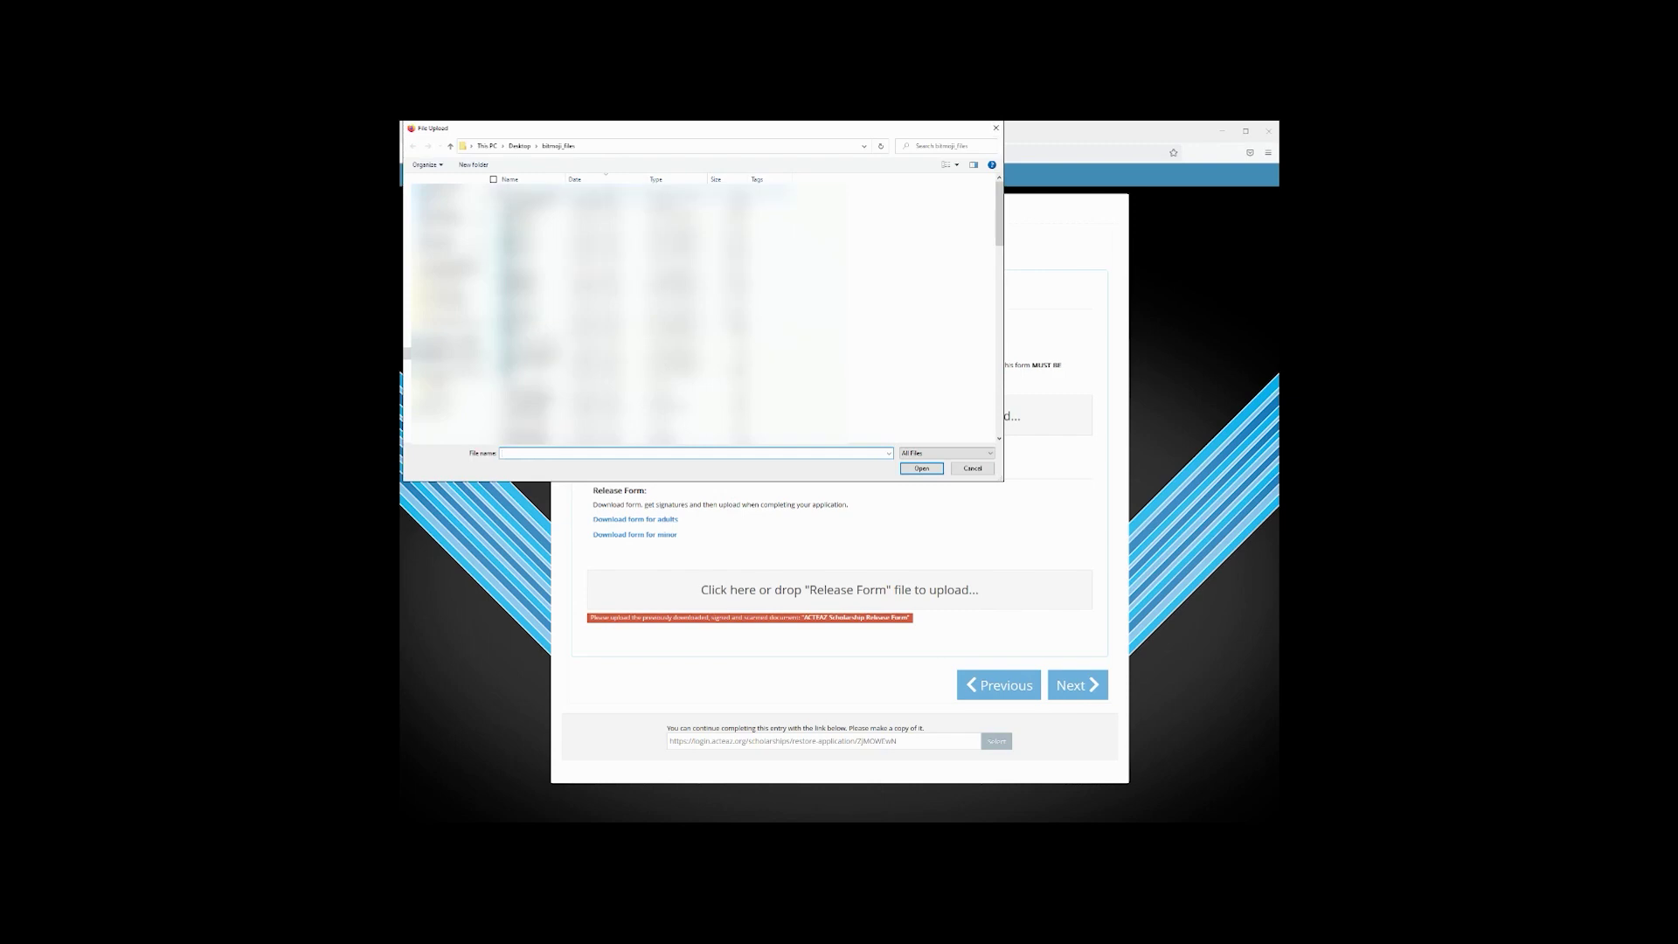
click(923, 469)
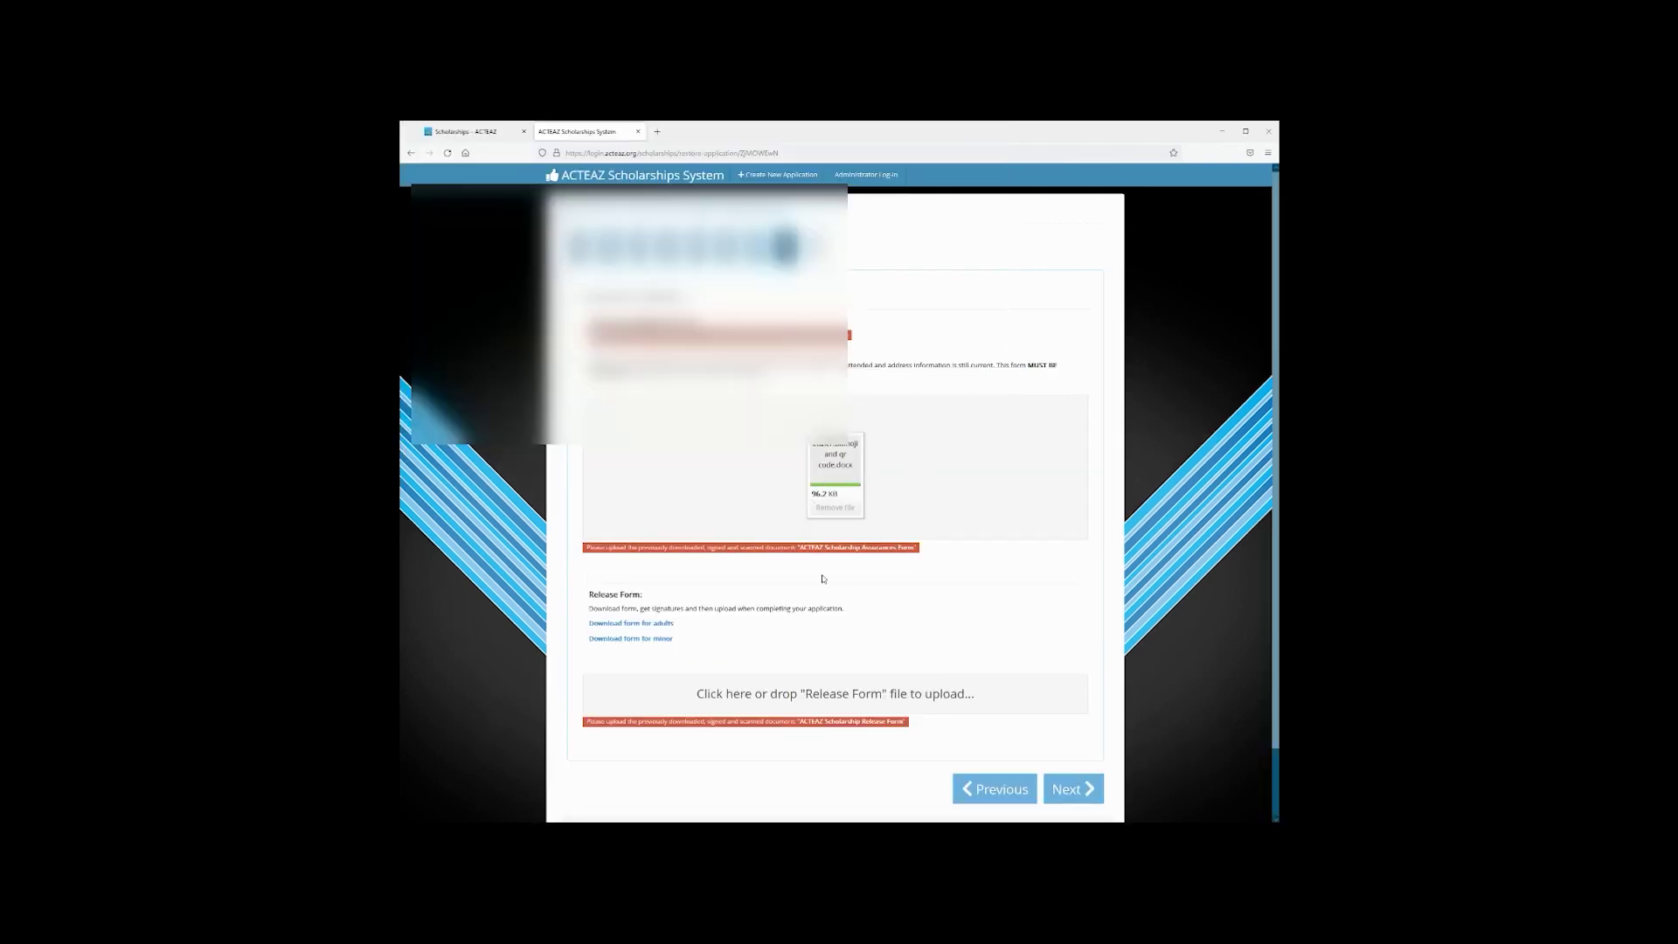
click(835, 697)
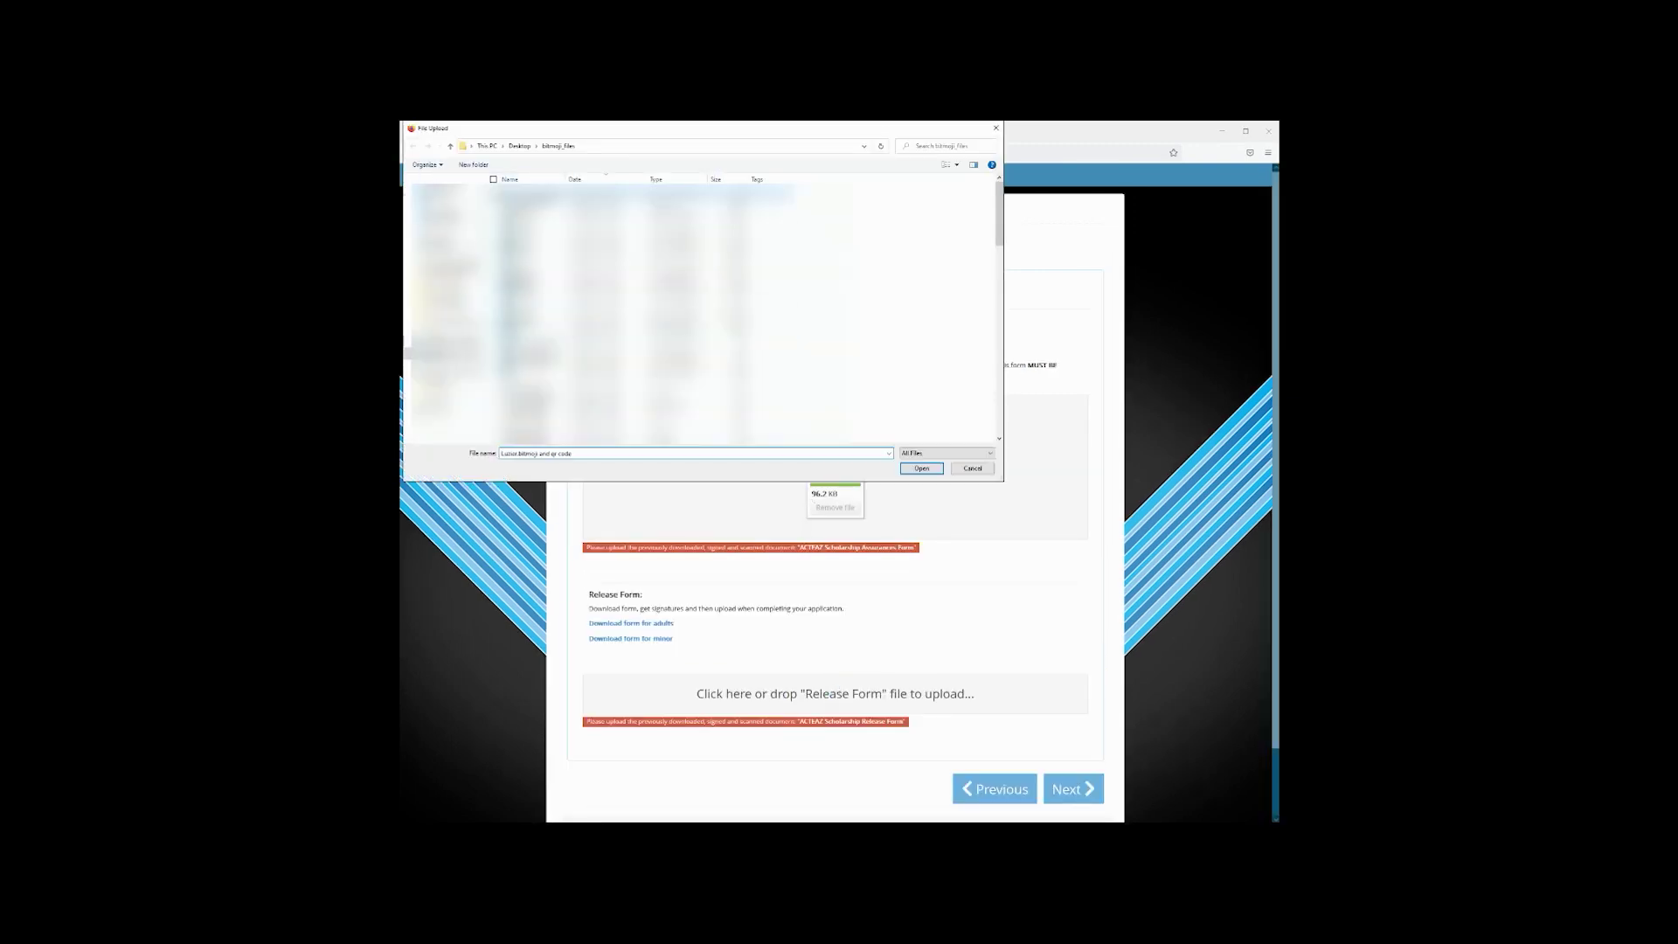
click(923, 468)
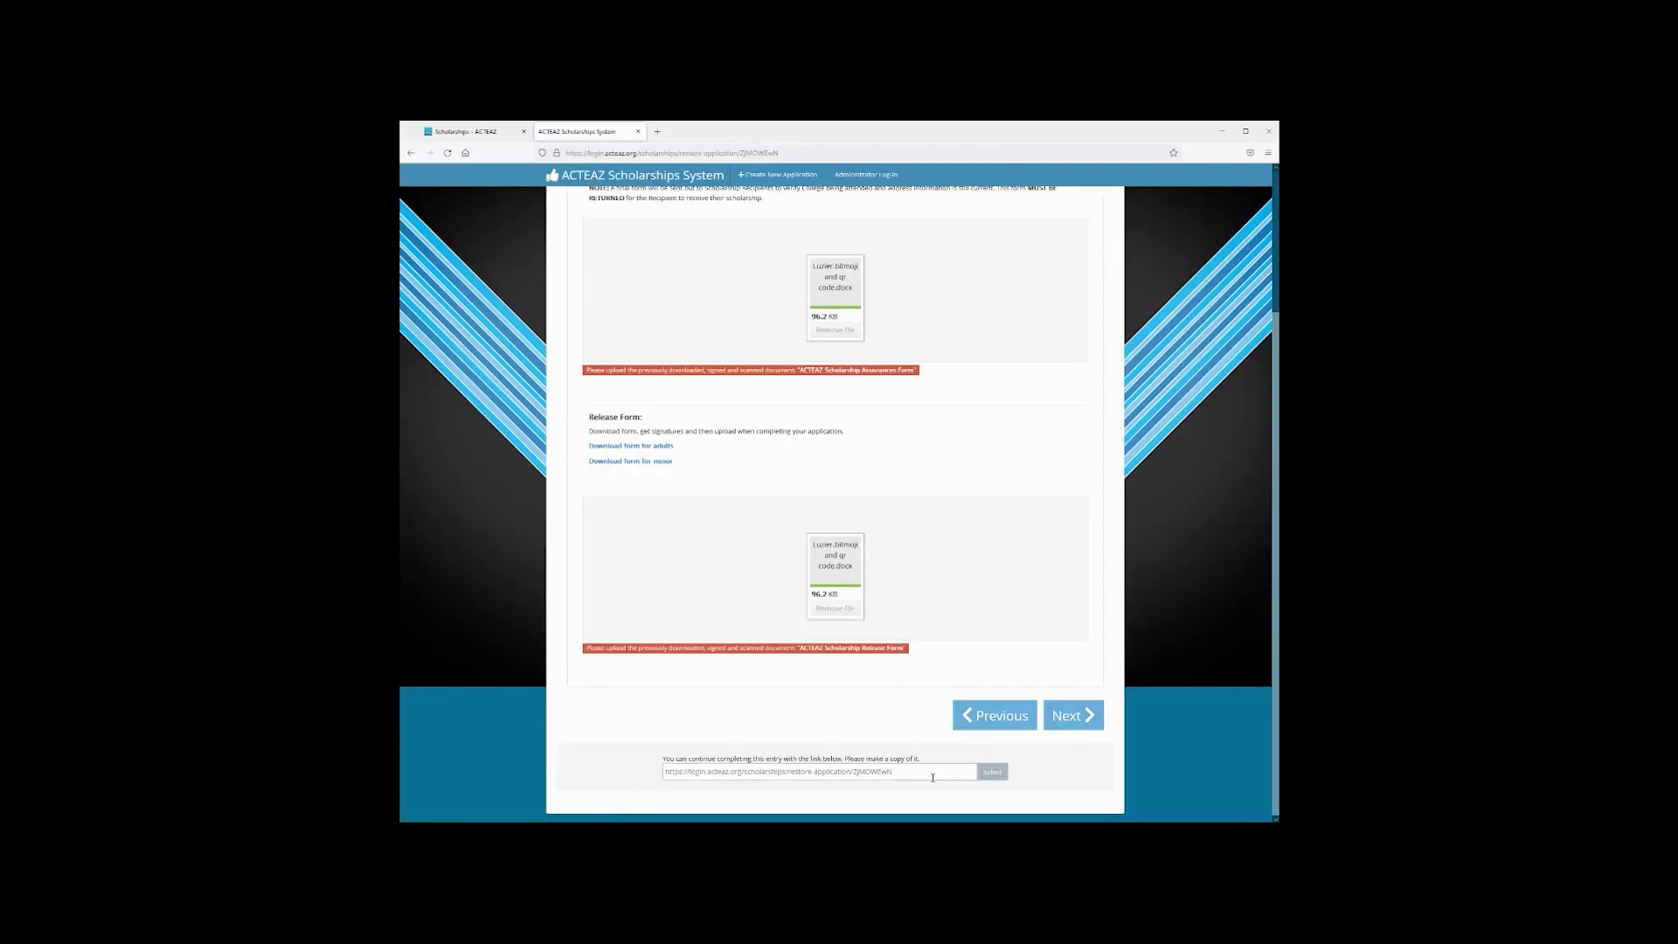
Select the restore link text and proceed to step 9, Final Checklist
scroll(866, 627, up, 2)
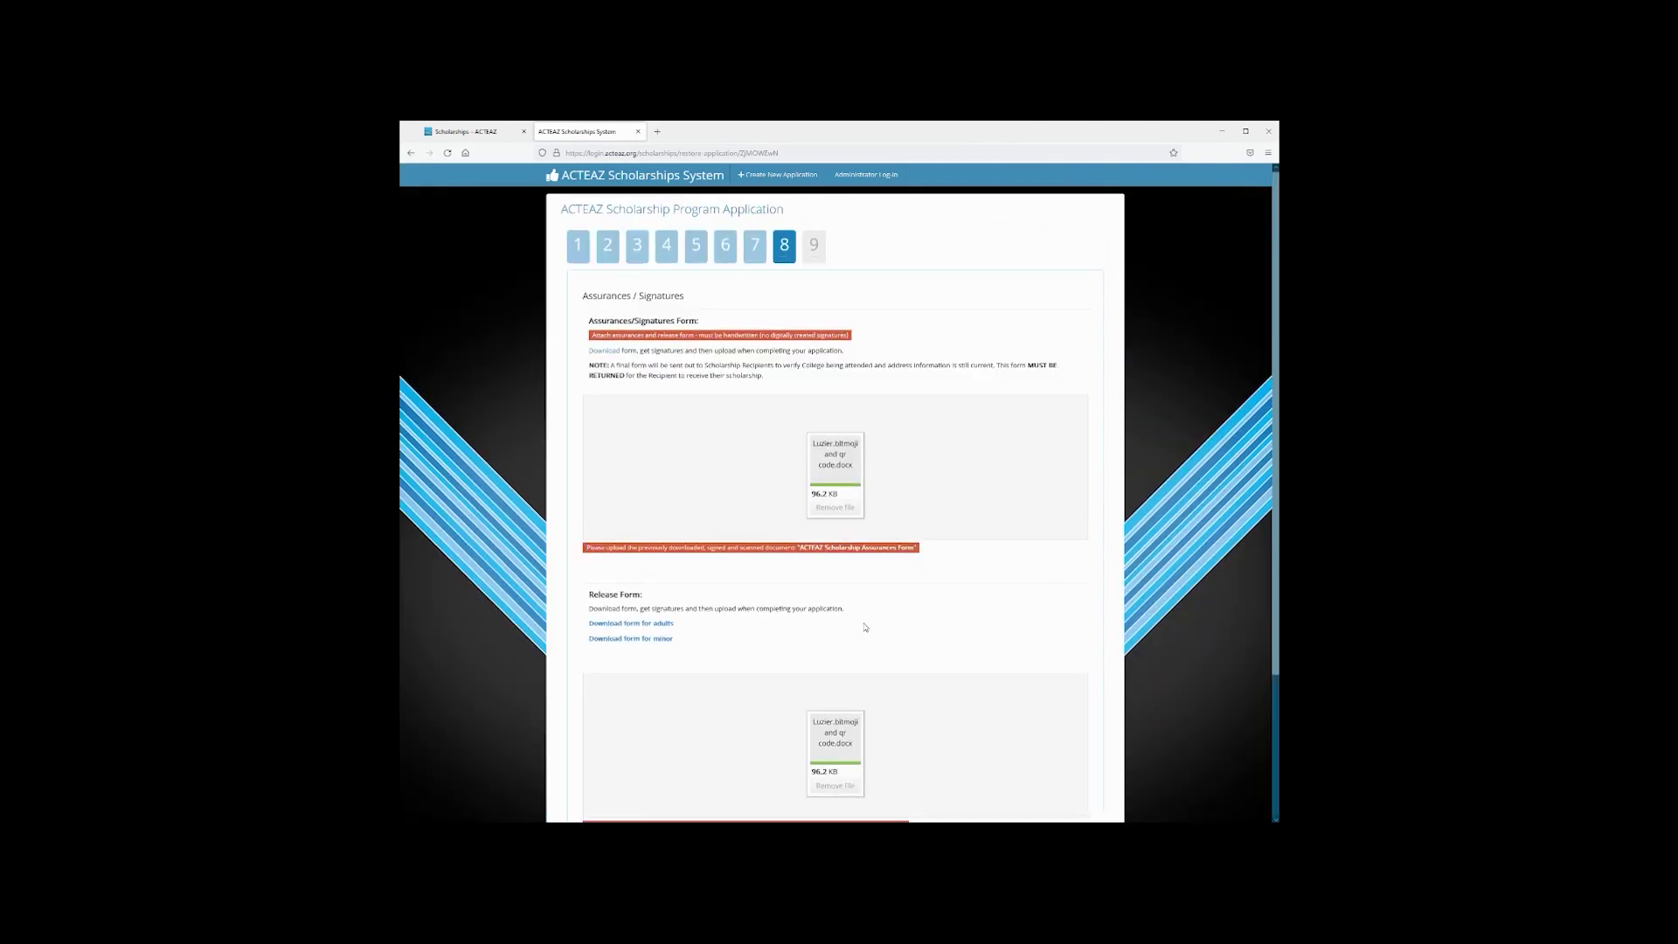
scroll(878, 618, down, 2)
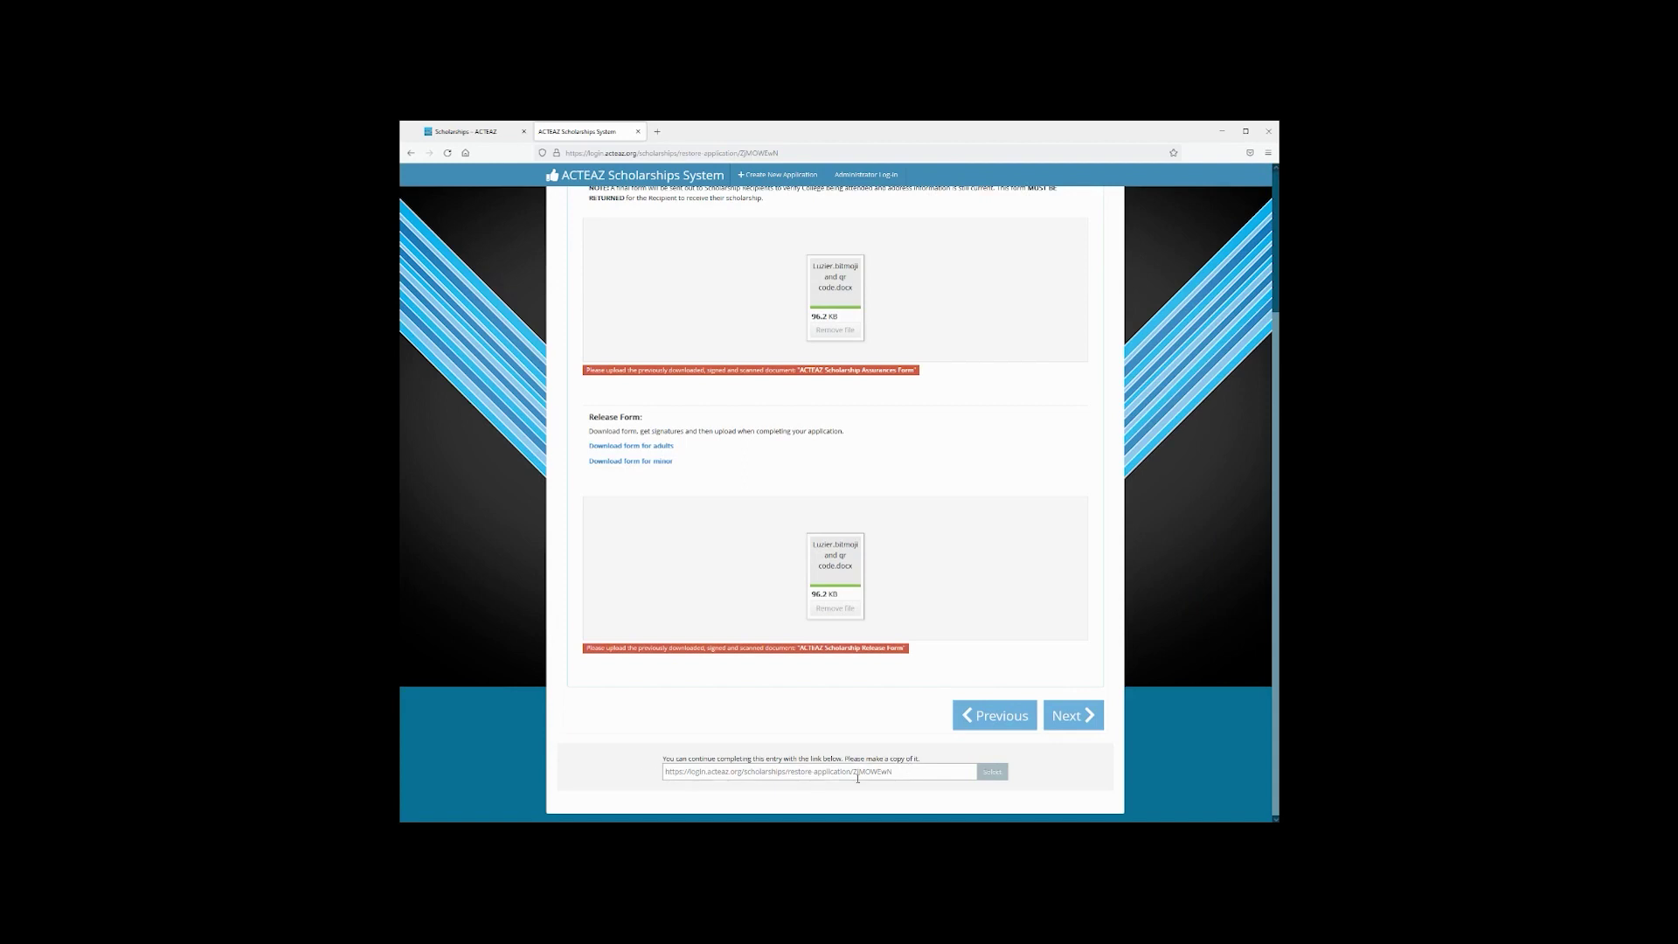
drag(911, 771, 657, 783)
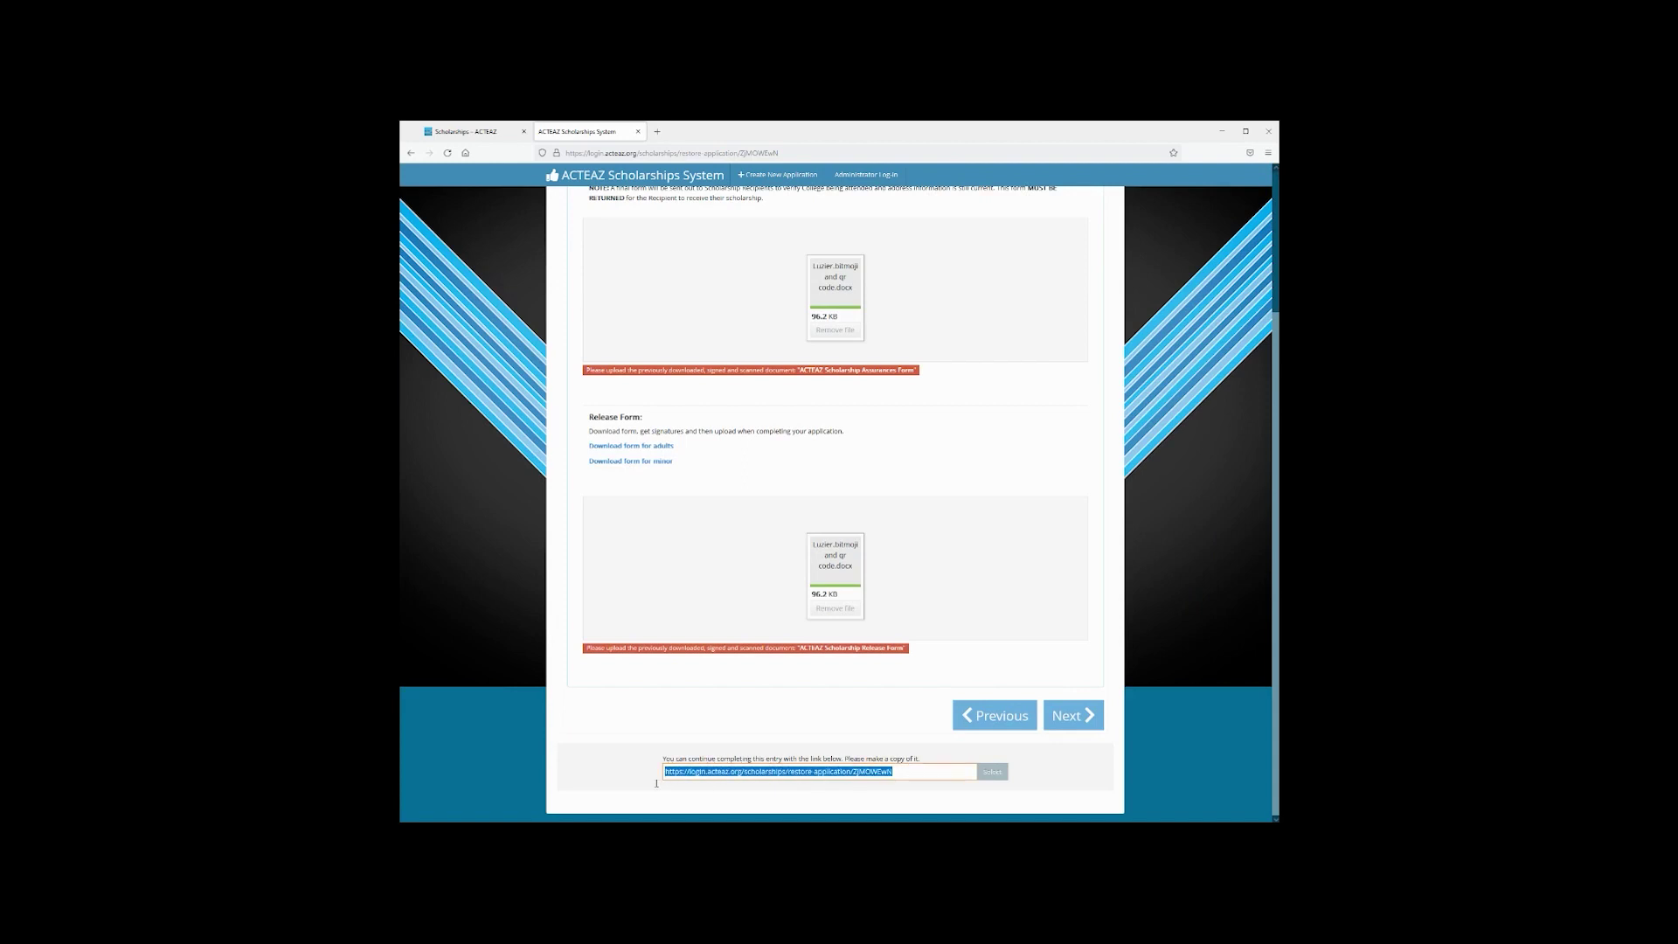
click(1084, 722)
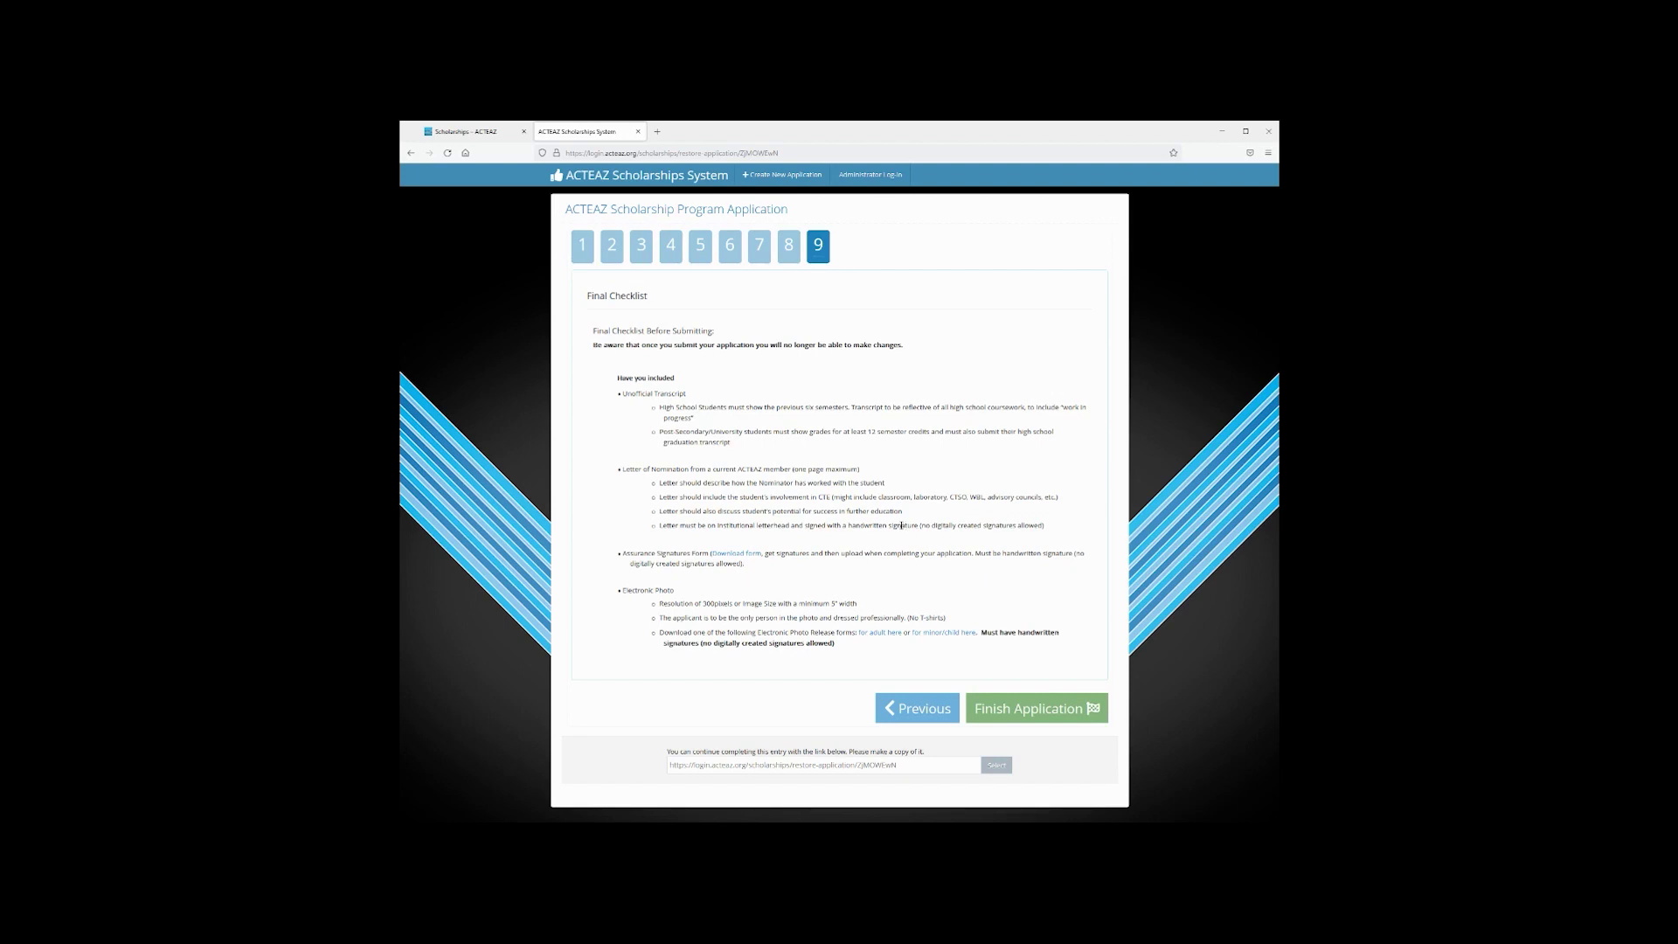
Press Finish Application on the Final Checklist and confirm with OK
click(1036, 708)
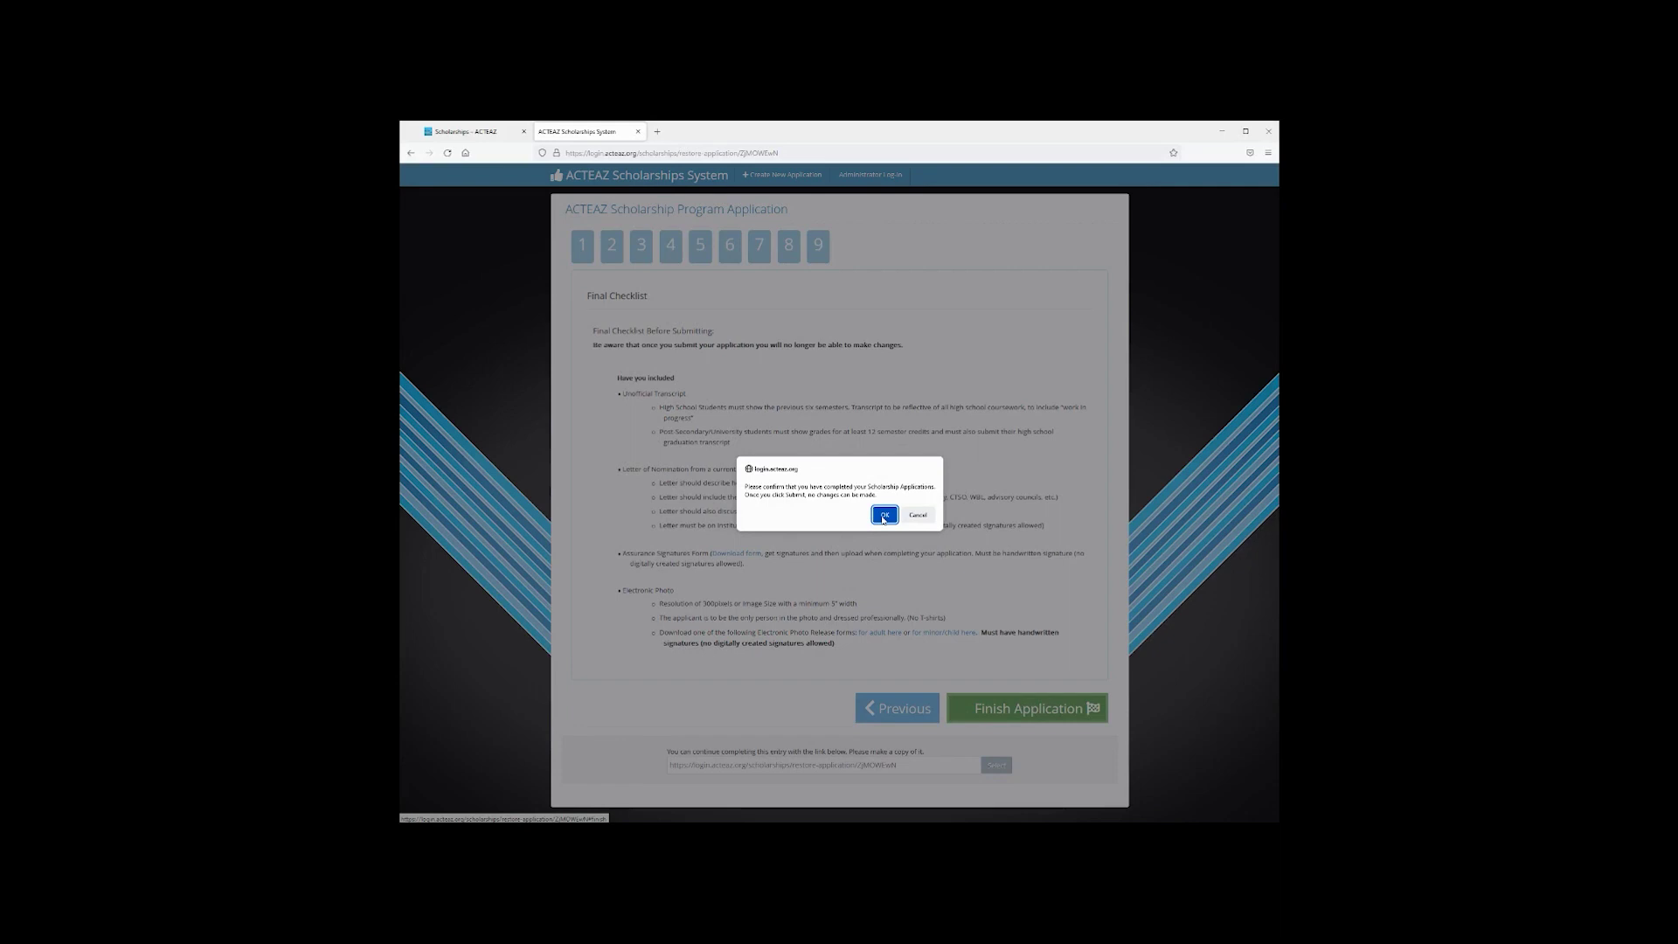
click(884, 514)
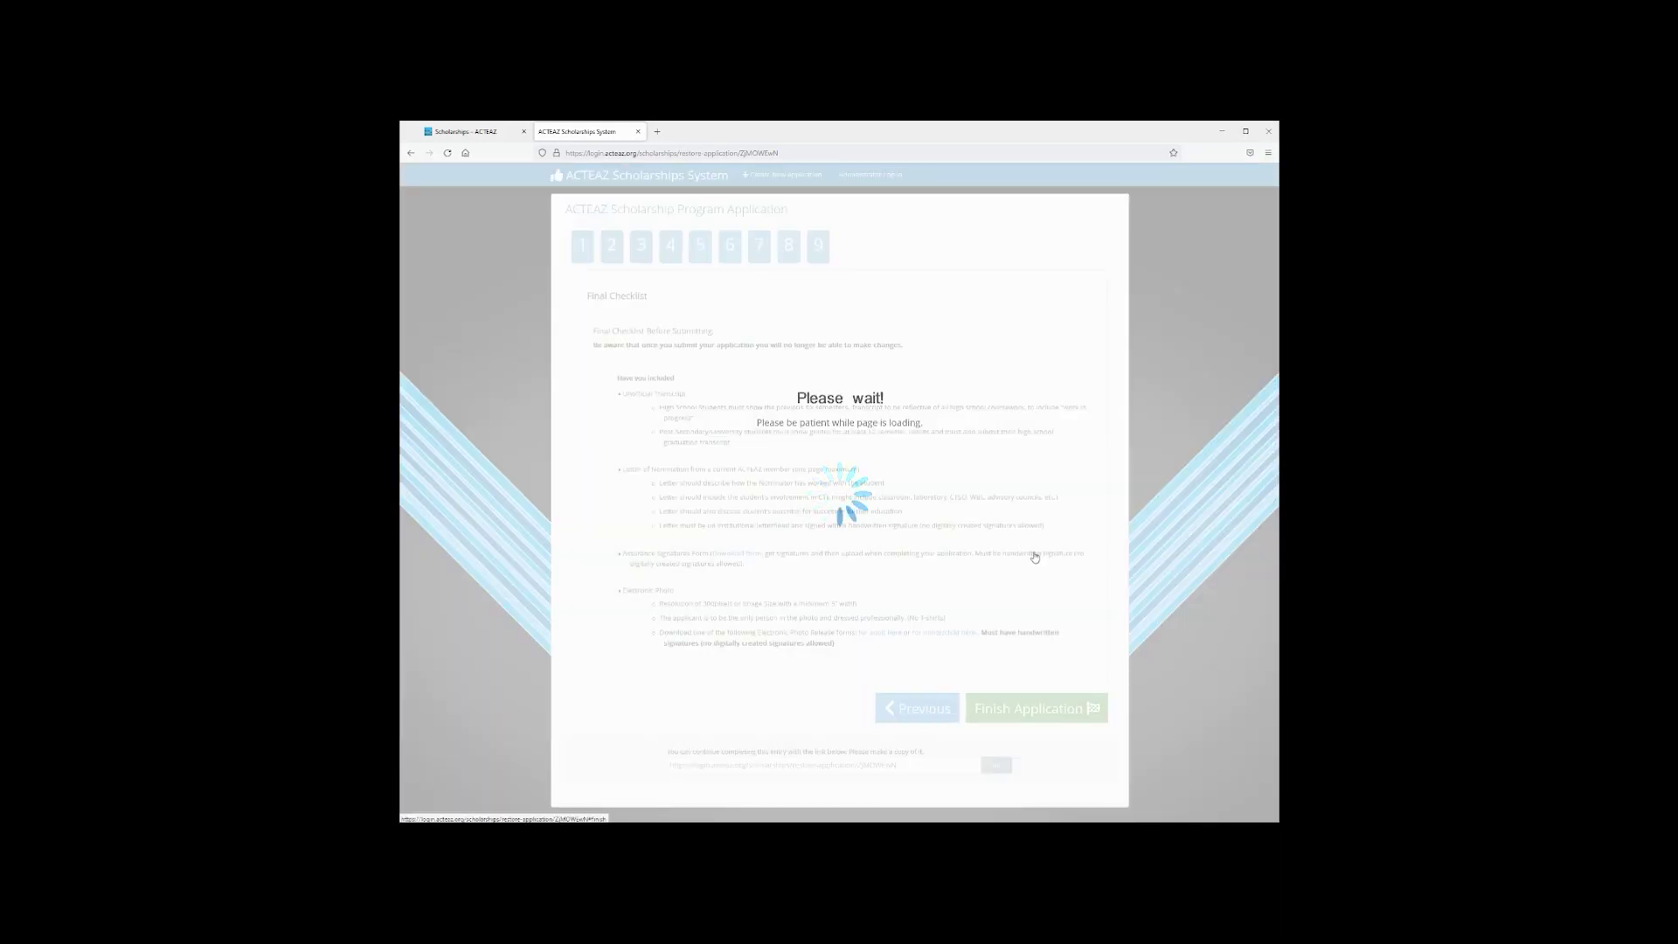